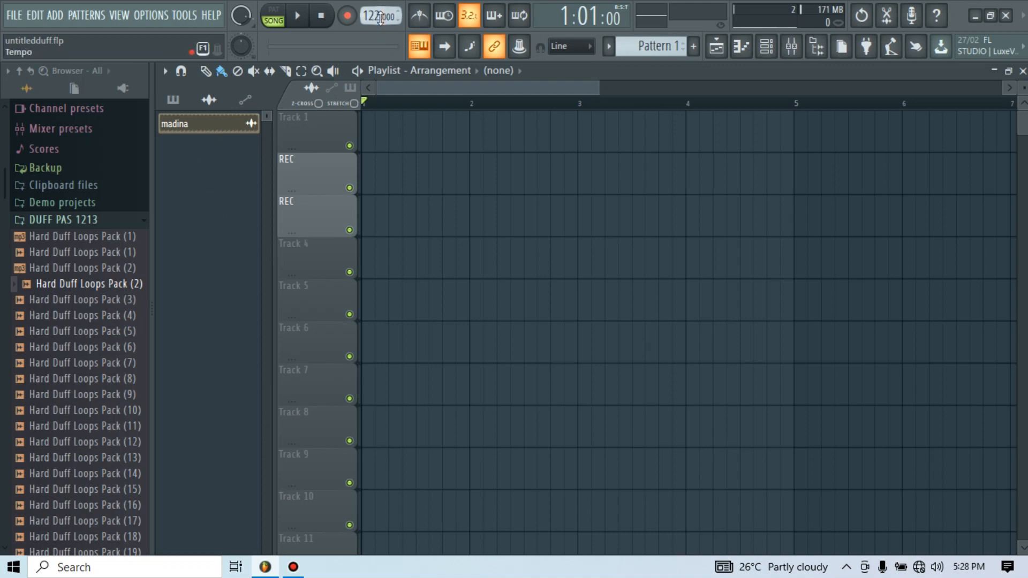
- Place the Hard Duff Loops Pack (2) sample at the start of Track 1 and play it with the metronome on
{"action": "left_click_drag", "start_coordinate": [18, 334], "coordinate": [19, 337]}
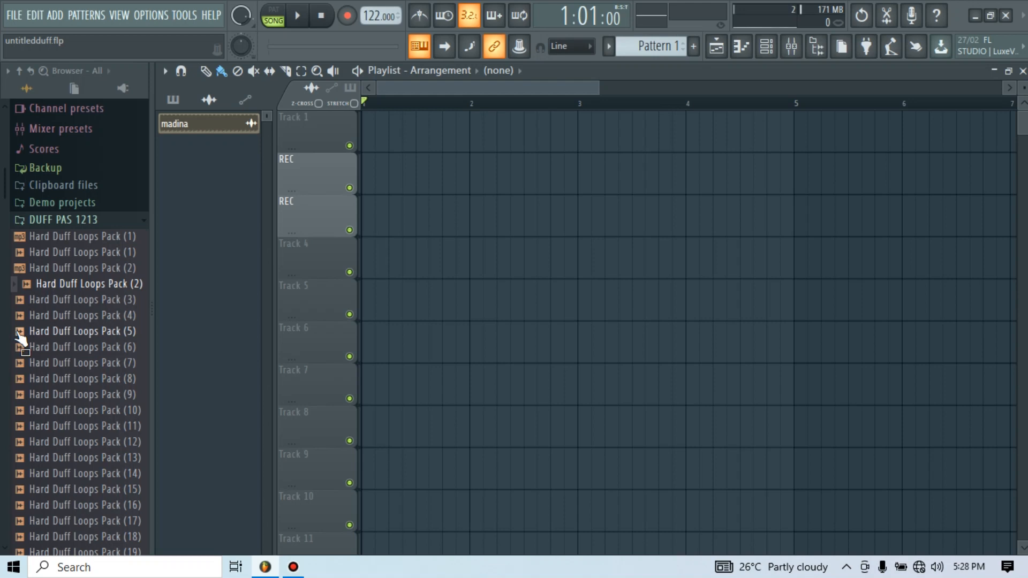
{"action": "left_click", "coordinate": [88, 253]}
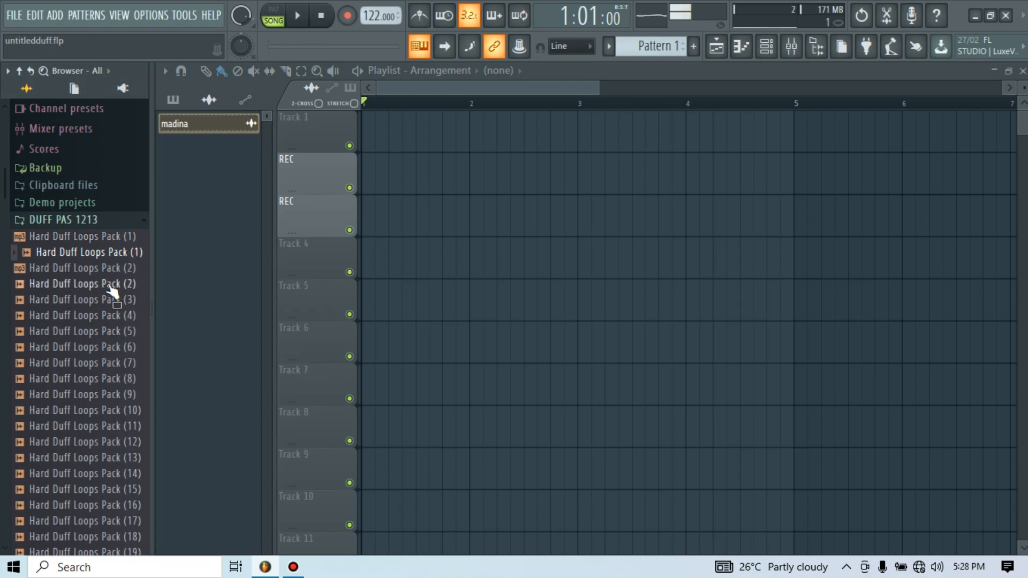
{"action": "left_click_drag", "start_coordinate": [110, 280], "coordinate": [390, 138]}
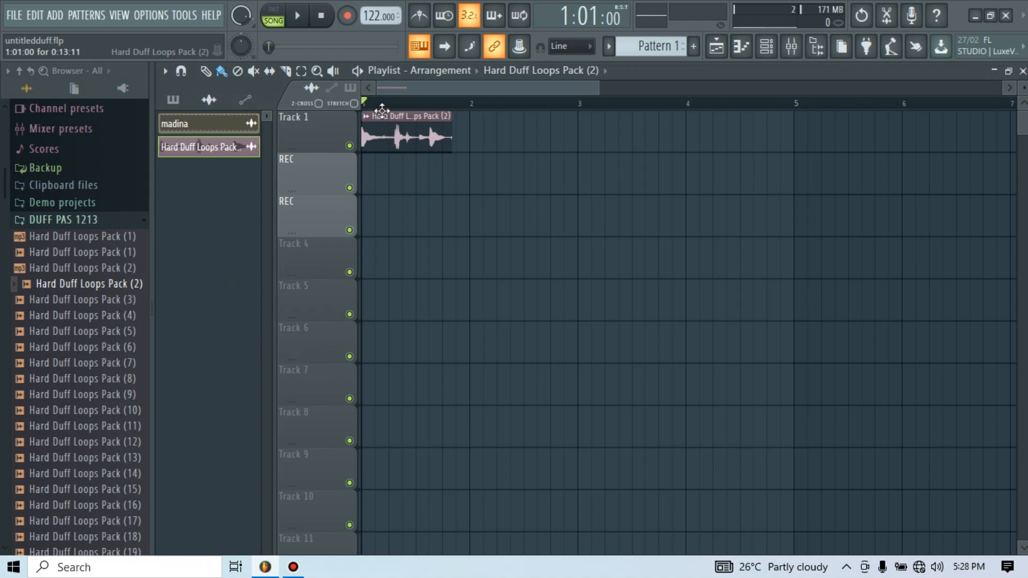
{"action": "scroll", "coordinate": [390, 113], "scroll_direction": "up", "scroll_amount": 2}
{"action": "scroll", "coordinate": [391, 107], "scroll_direction": "up", "scroll_amount": 3}
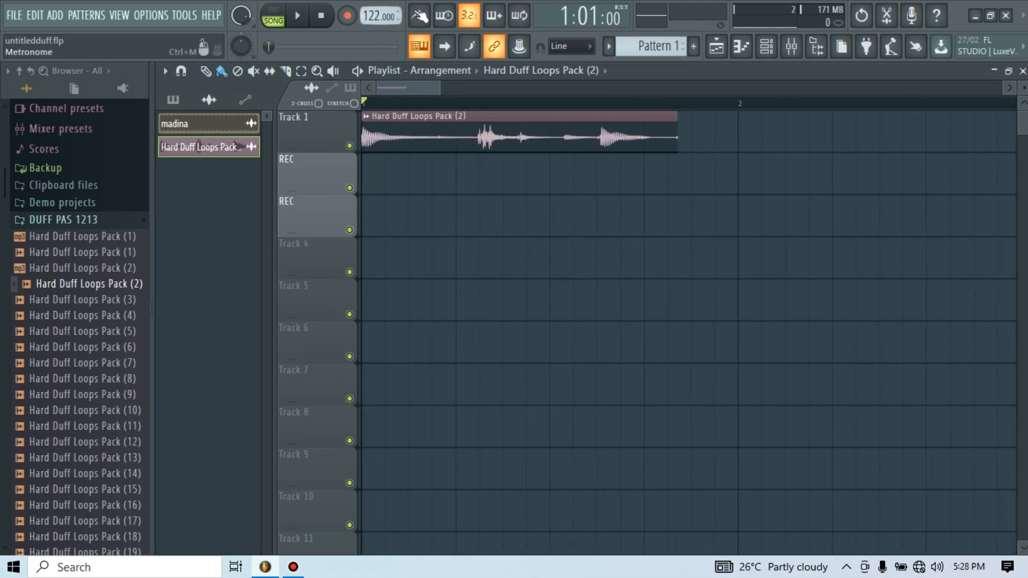
{"action": "key", "text": "space"}
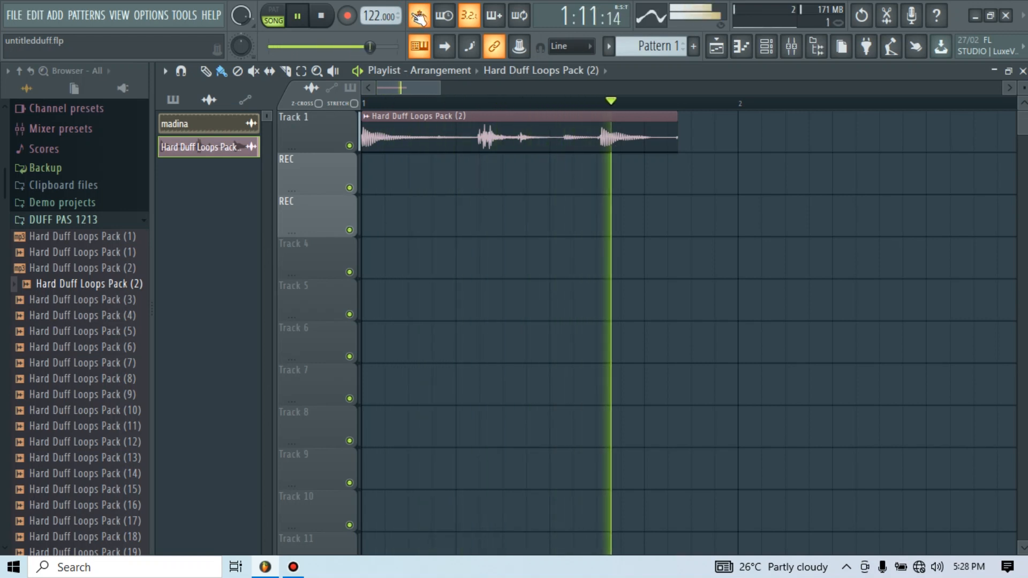
{"action": "key", "text": "space"}
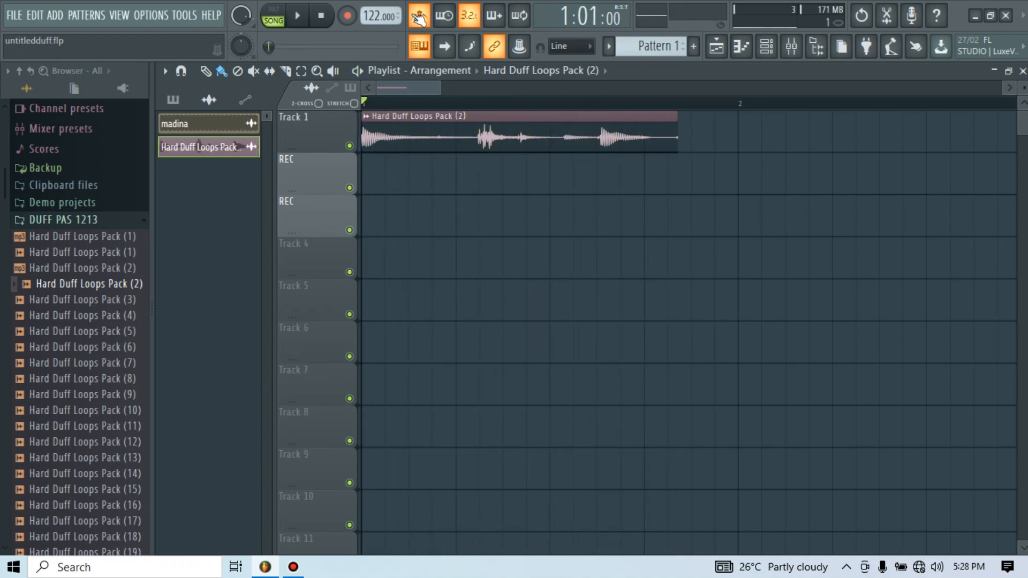
- Detect the Track 1 clip's tempo using the 75 to 150 BPM range and dismiss the offer to change the project tempo
{"action": "left_click", "coordinate": [366, 117]}
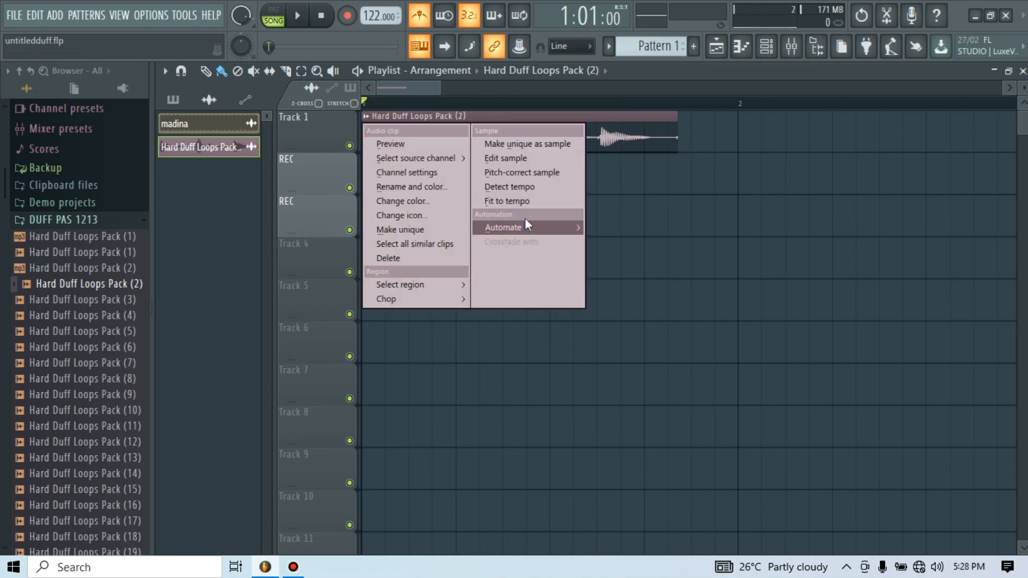
{"action": "left_click", "coordinate": [513, 188]}
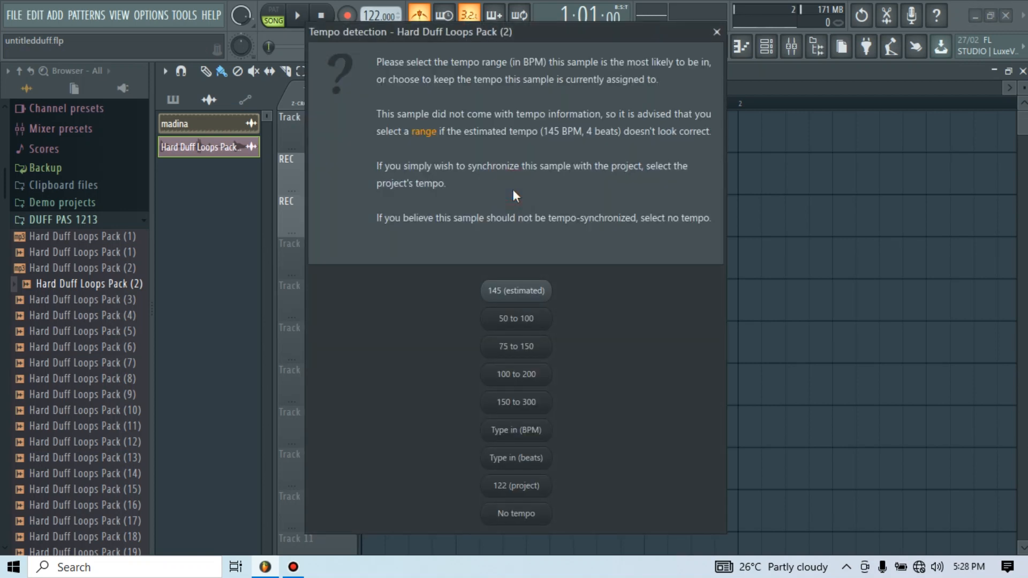
{"action": "left_click", "coordinate": [504, 354]}
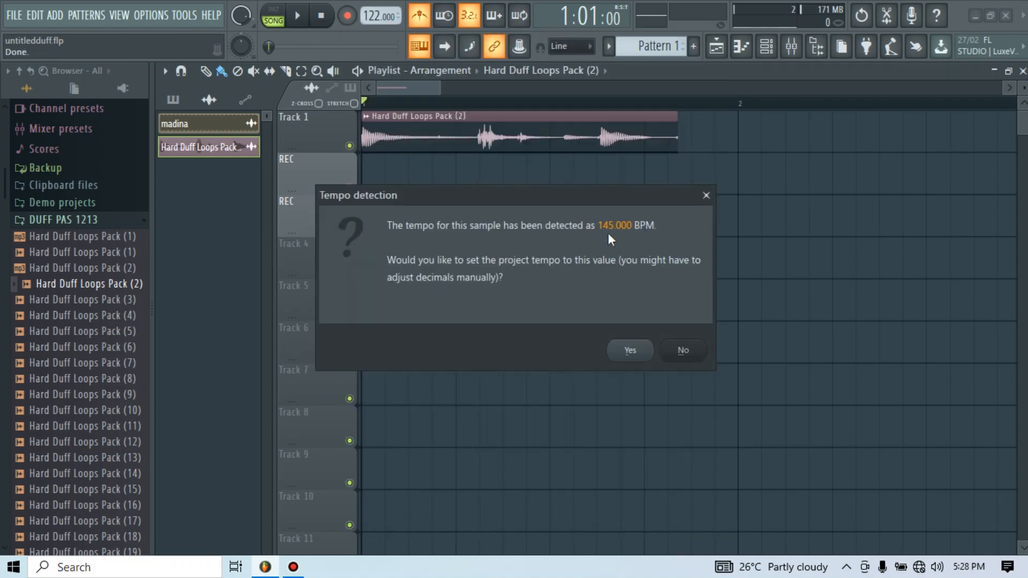
{"action": "left_click", "coordinate": [706, 196]}
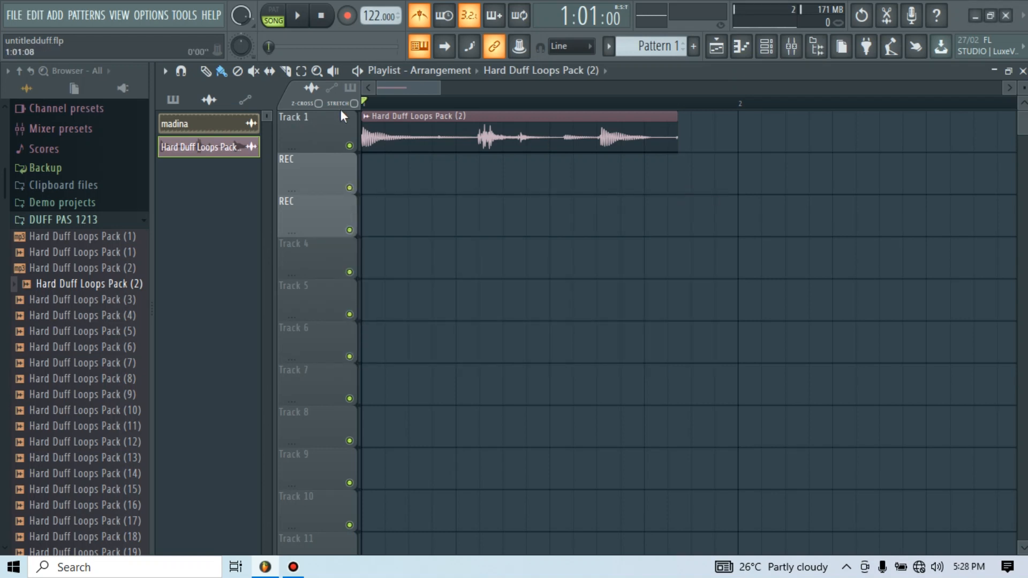
- Fit the Track 1 clip to the project tempo using the 75 to 150 BPM range and play it back
{"action": "left_click", "coordinate": [368, 115]}
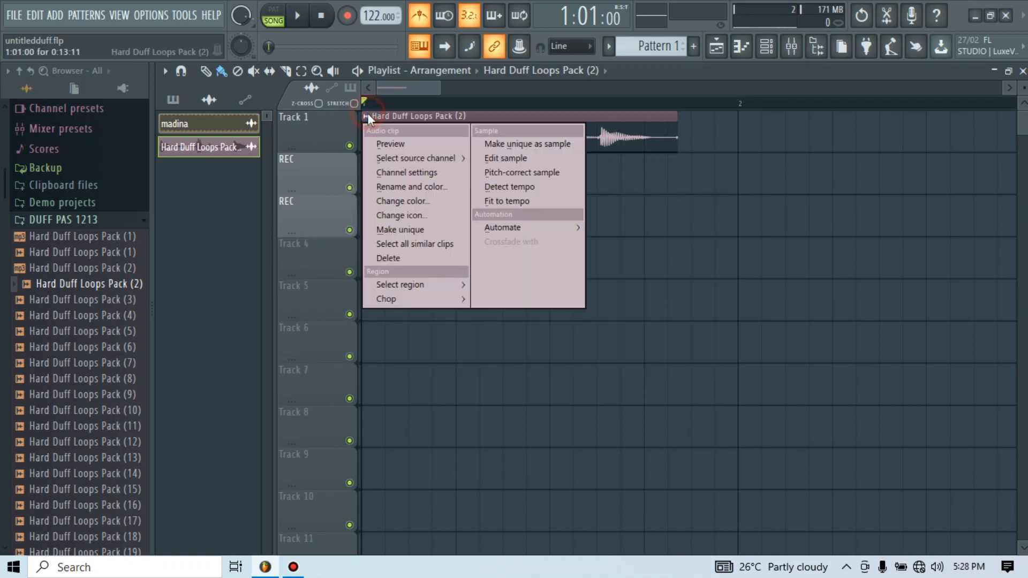
{"action": "left_click", "coordinate": [500, 201]}
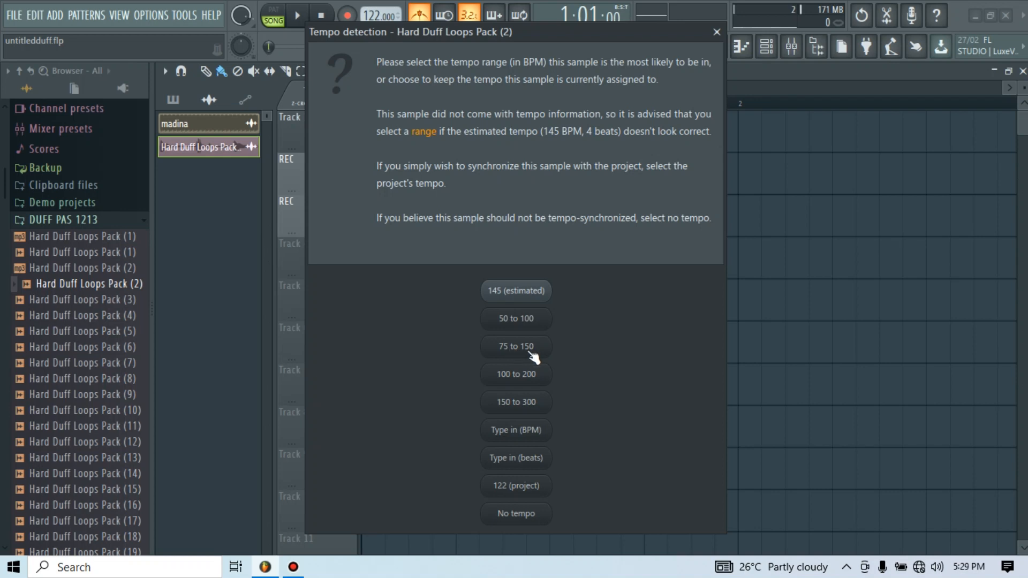
{"action": "left_click", "coordinate": [505, 349]}
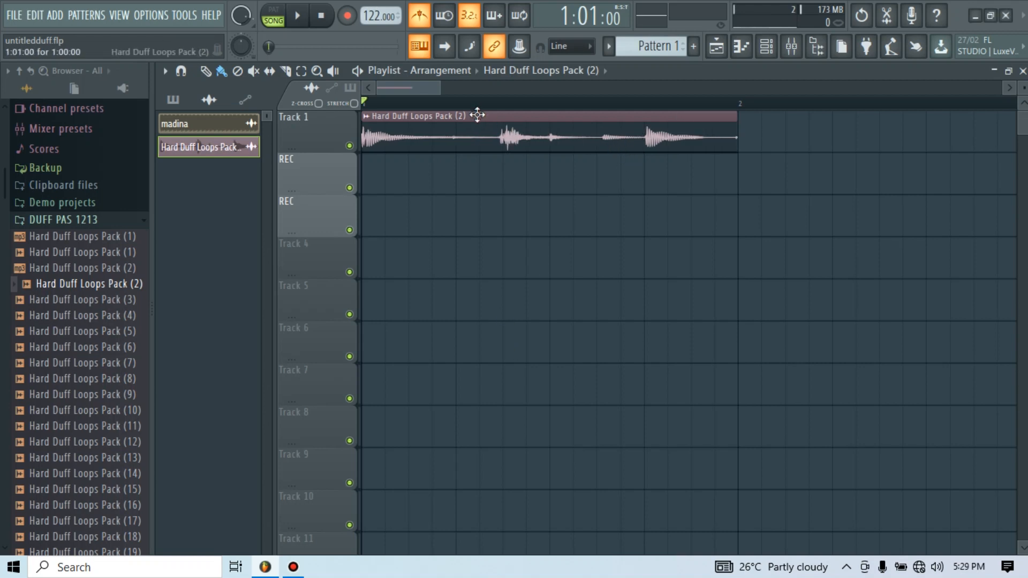
{"action": "key", "text": "space"}
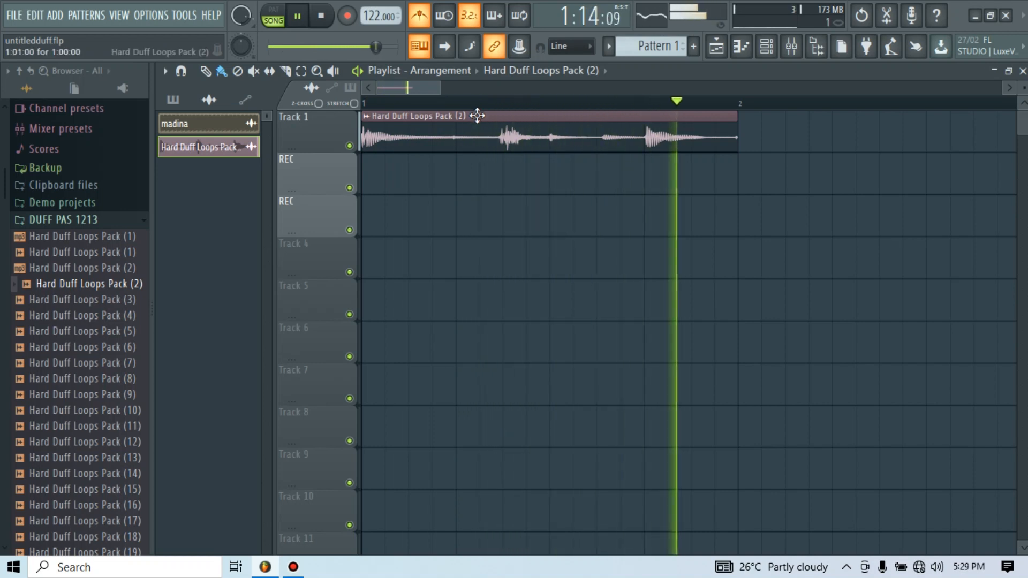
{"action": "key", "text": "space"}
- Repeat the fitted Hard Duff Loops Pack (2) clip end to end along Track 1 through bar 10
{"action": "scroll", "coordinate": [510, 114], "scroll_direction": "down", "scroll_amount": 5}
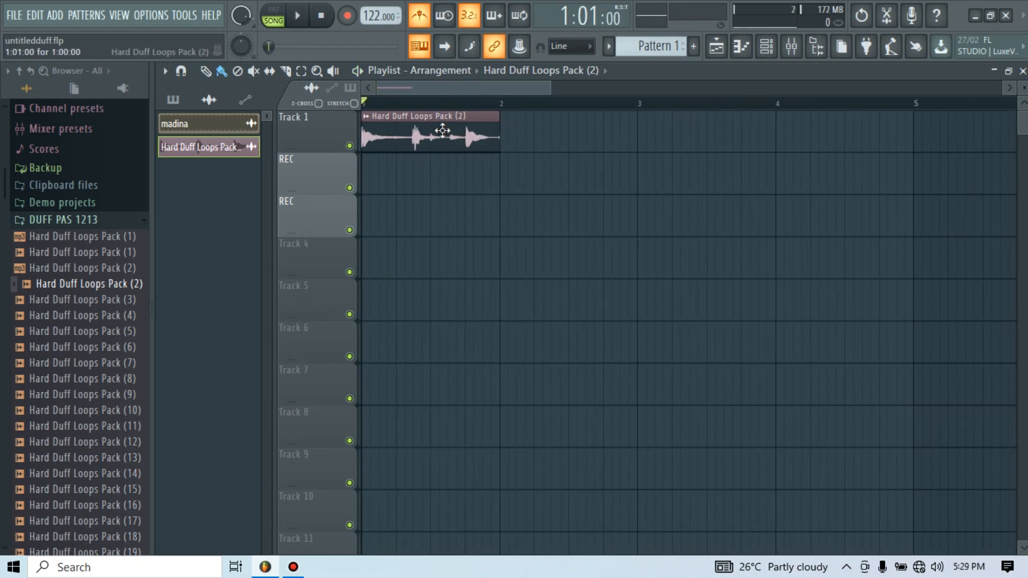
{"action": "left_click", "coordinate": [520, 143]}
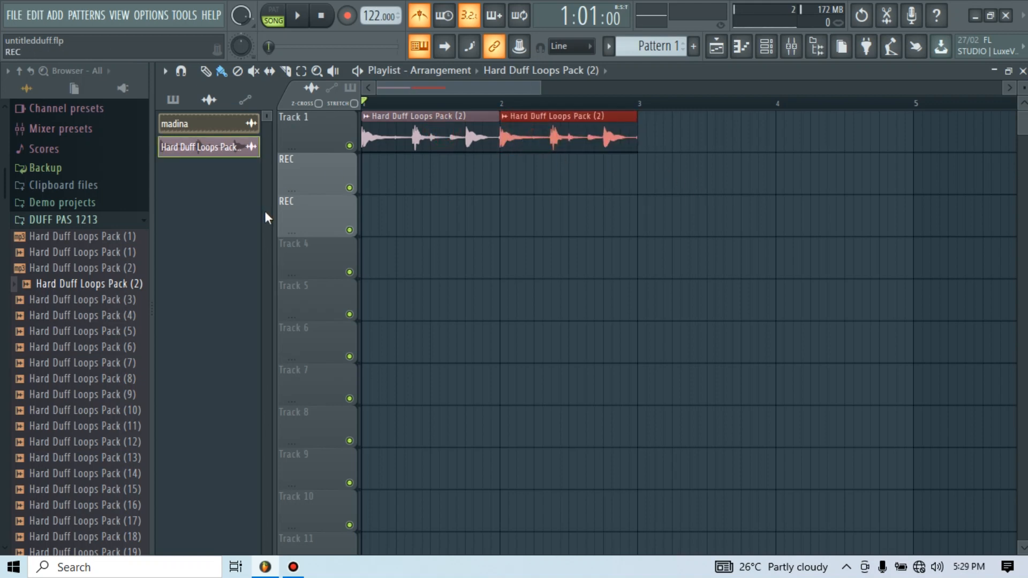
{"action": "key", "text": "ctrl+b"}
{"action": "key", "text": "ctrl+b"}
{"action": "key", "text": "ctrl+b"}
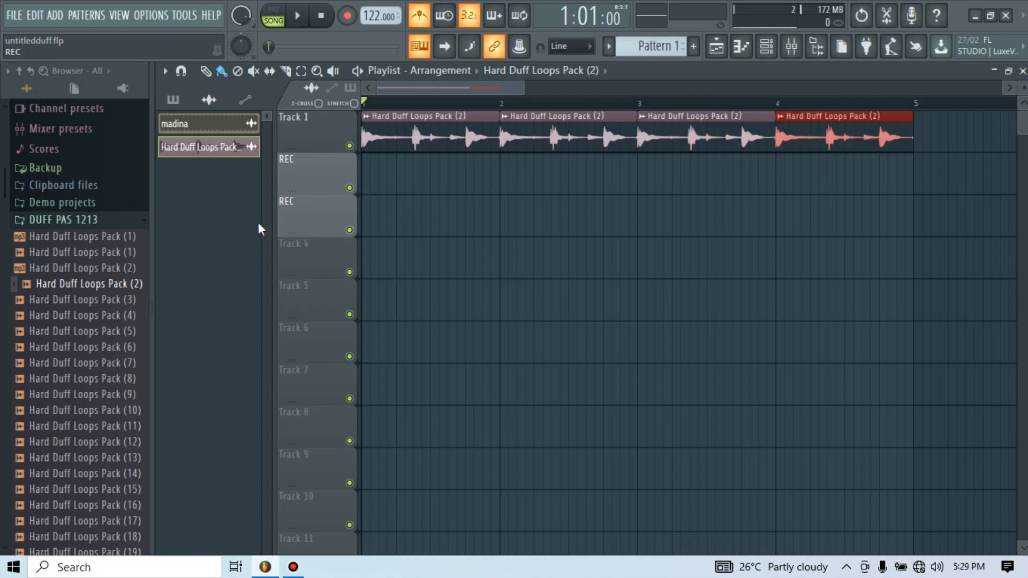
{"action": "key", "text": "ctrl+b"}
{"action": "key", "text": "ctrl+b"}
{"action": "key", "text": "ctrl+b"}
{"action": "key", "text": "ctrl+b"}
{"action": "key", "text": "ctrl+b"}
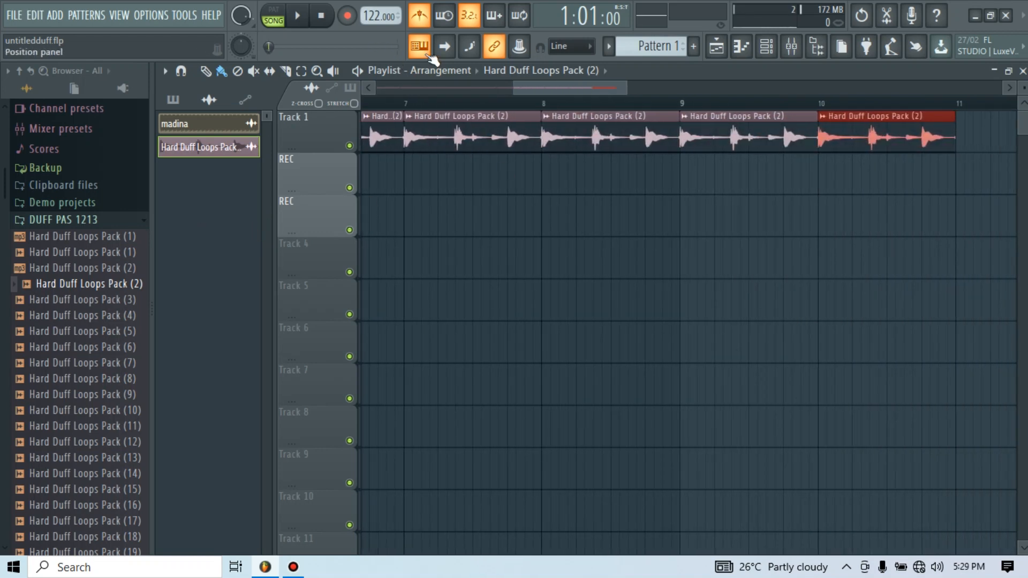
- Play the repeated loops from the start against the metronome and examine how the clips line up with the bars
{"action": "left_click", "coordinate": [297, 15]}
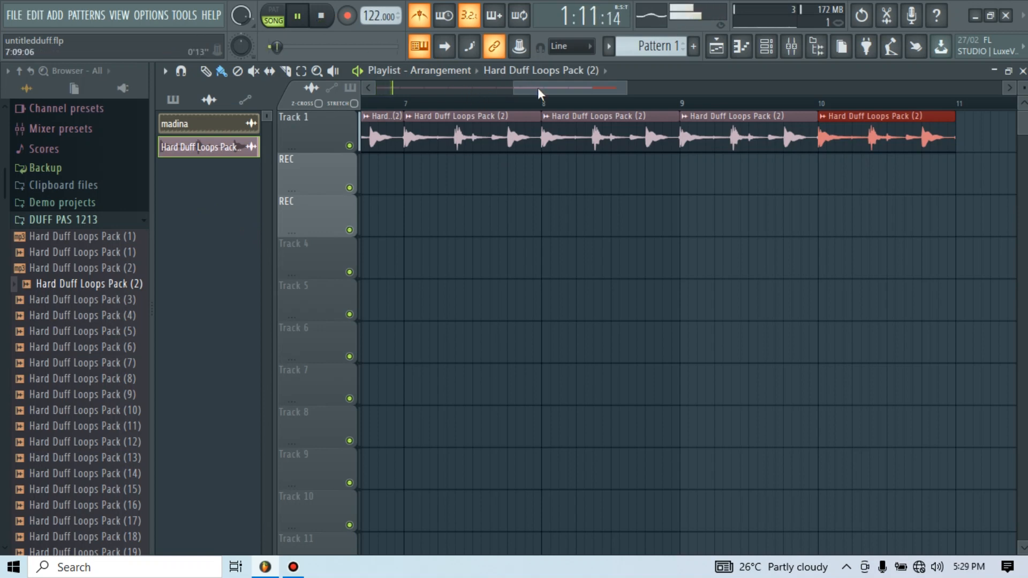
{"action": "left_click_drag", "start_coordinate": [538, 87], "coordinate": [391, 87]}
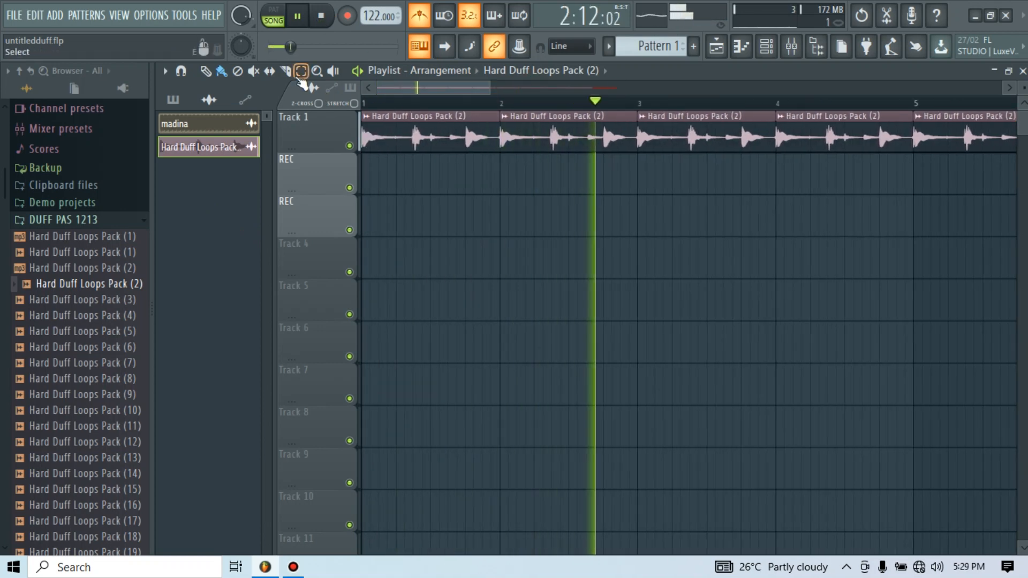
{"action": "key", "text": "space"}
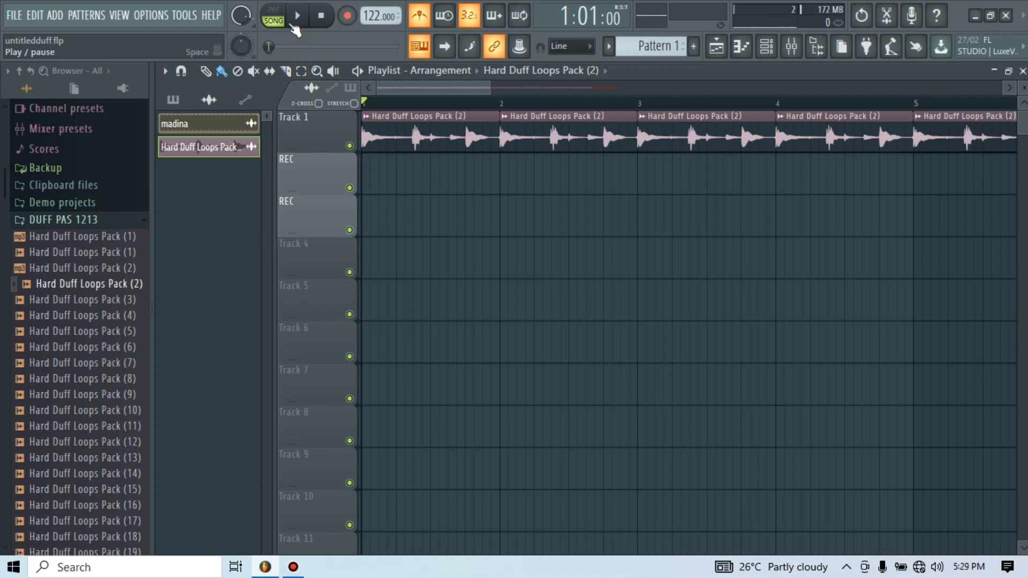
{"action": "left_click", "coordinate": [293, 26]}
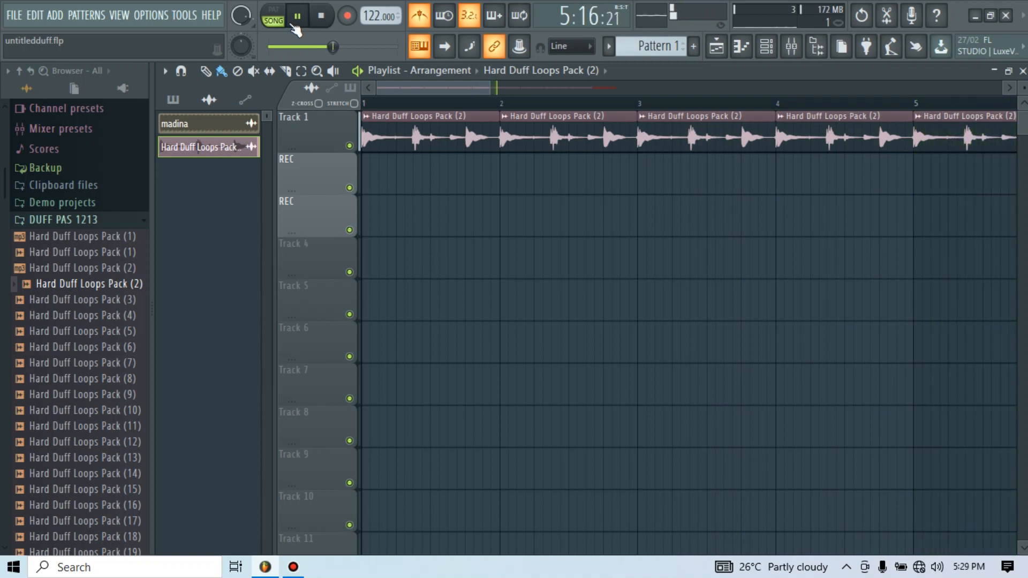
{"action": "left_click", "coordinate": [324, 19]}
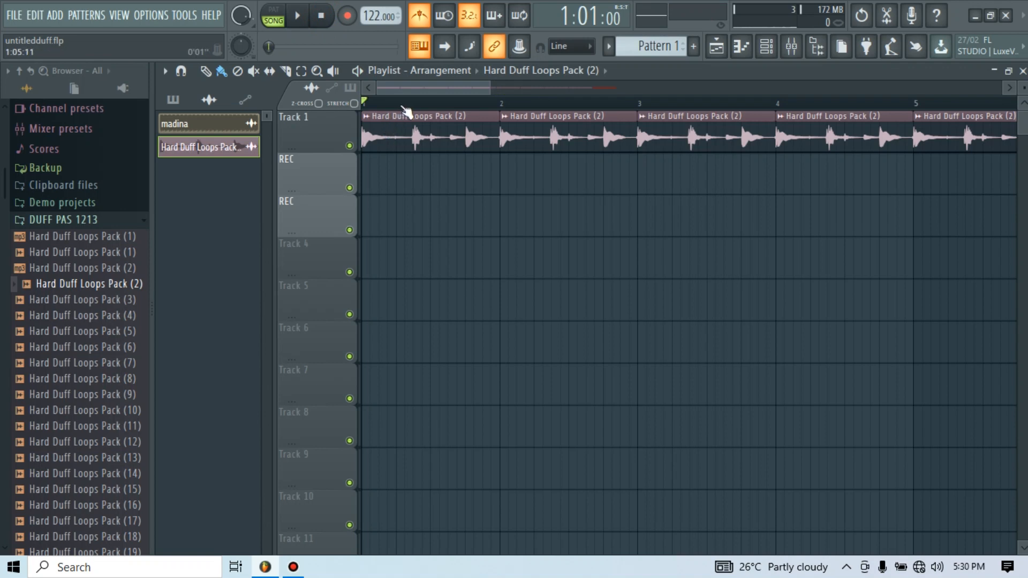
{"action": "scroll", "coordinate": [406, 110], "scroll_direction": "up", "scroll_amount": 1}
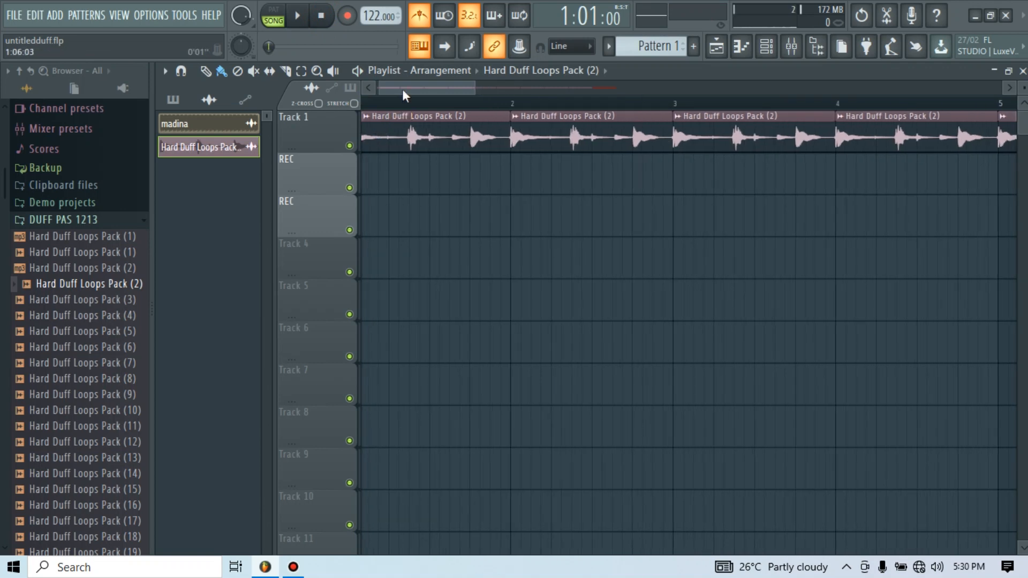
{"action": "scroll", "coordinate": [403, 89], "scroll_direction": "down", "scroll_amount": 2}
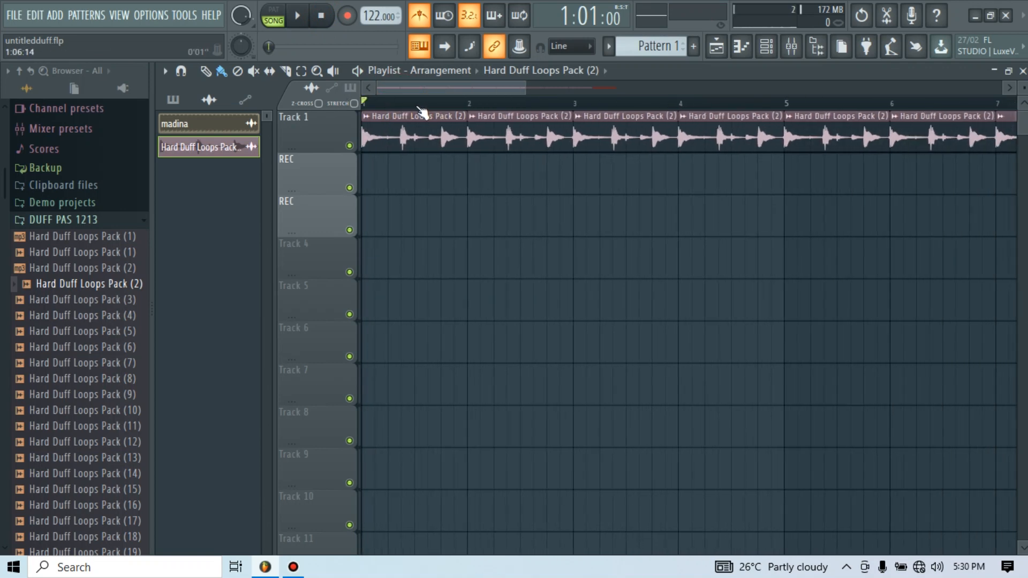
{"action": "scroll", "coordinate": [422, 112], "scroll_direction": "down", "scroll_amount": 2}
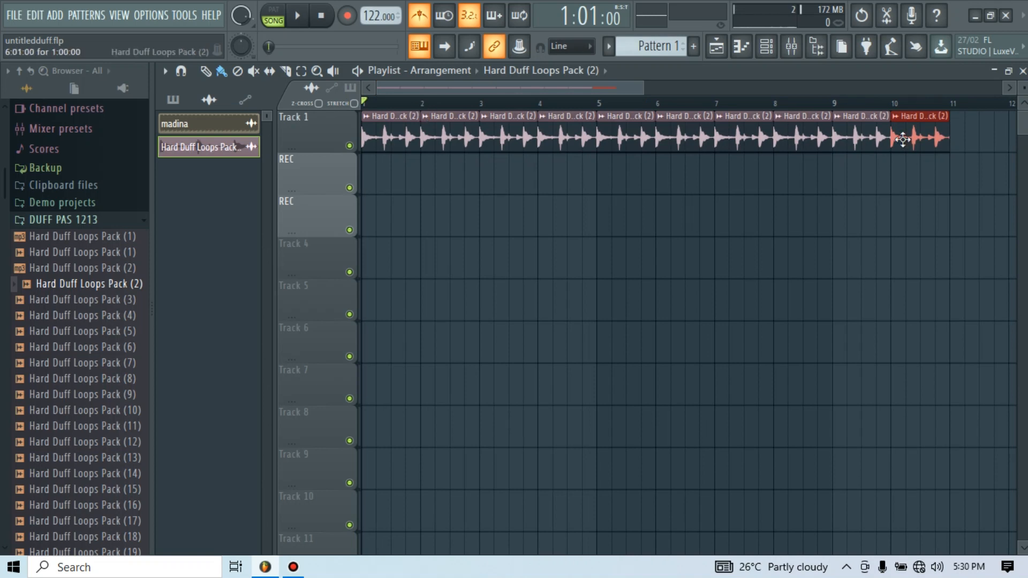
{"action": "left_click", "coordinate": [700, 102]}
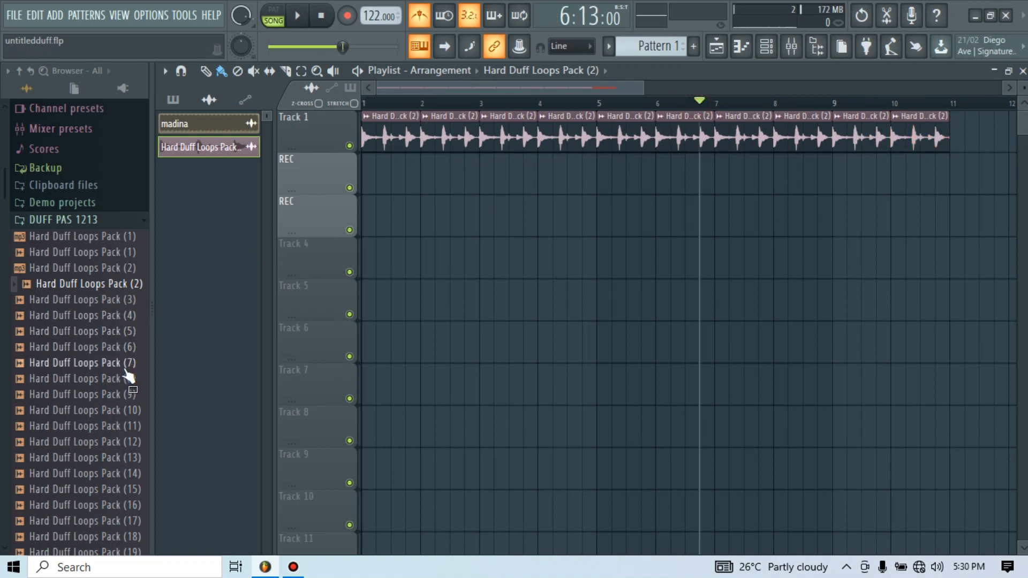
- Audition Hard Duff Loops Pack (6) and (7), and add (7) to the third track starting at 1:05:00
{"action": "left_click", "coordinate": [125, 351]}
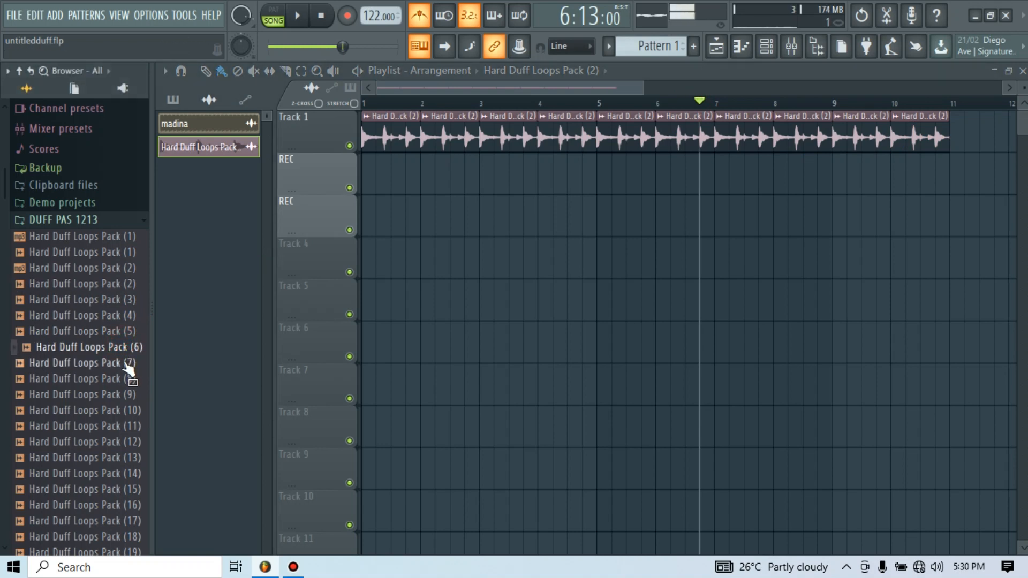
{"action": "left_click", "coordinate": [128, 365]}
{"action": "left_click_drag", "start_coordinate": [124, 363], "coordinate": [457, 217]}
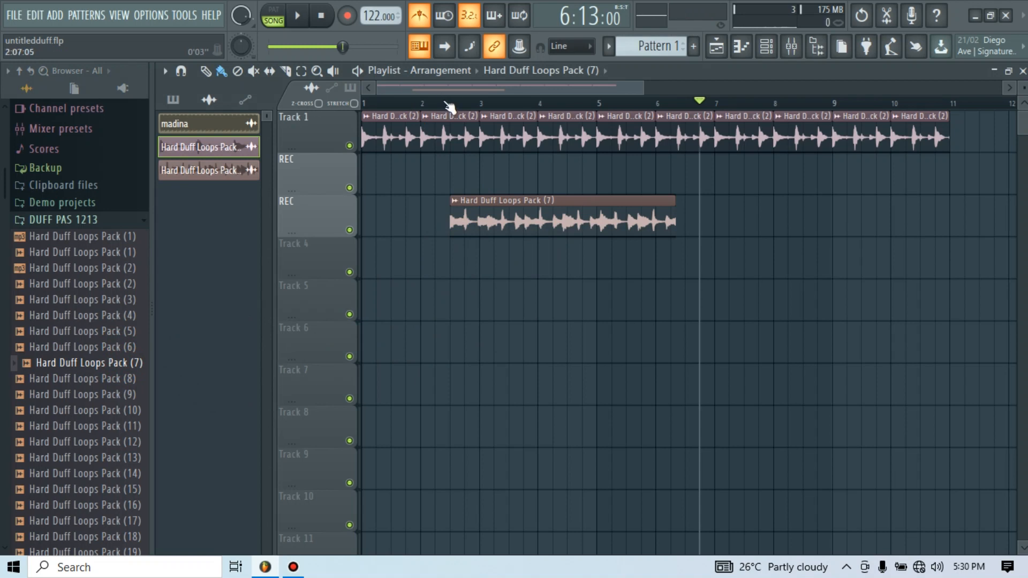
{"action": "left_click_drag", "start_coordinate": [449, 108], "coordinate": [520, 90]}
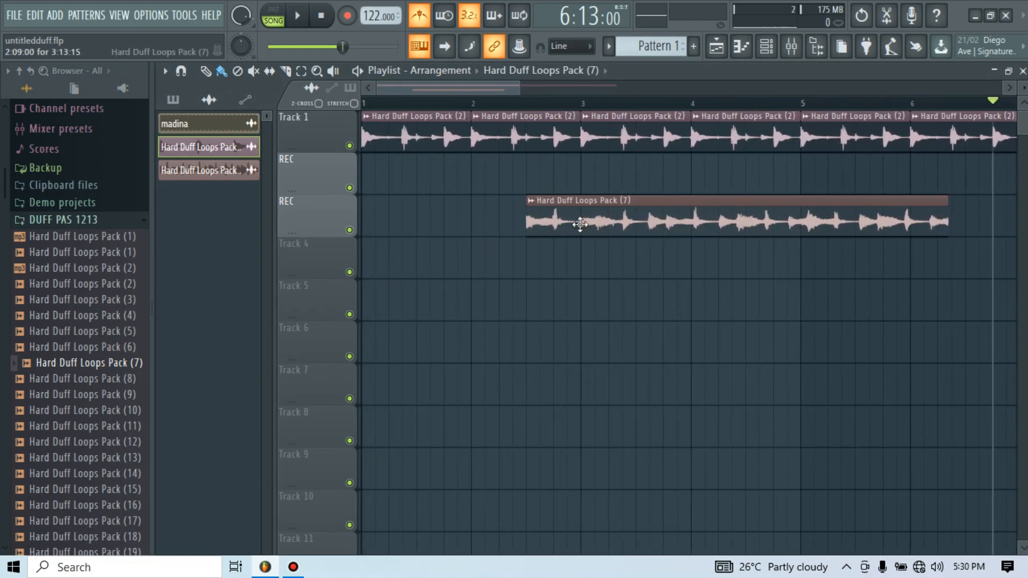
{"action": "left_click_drag", "start_coordinate": [581, 224], "coordinate": [439, 198]}
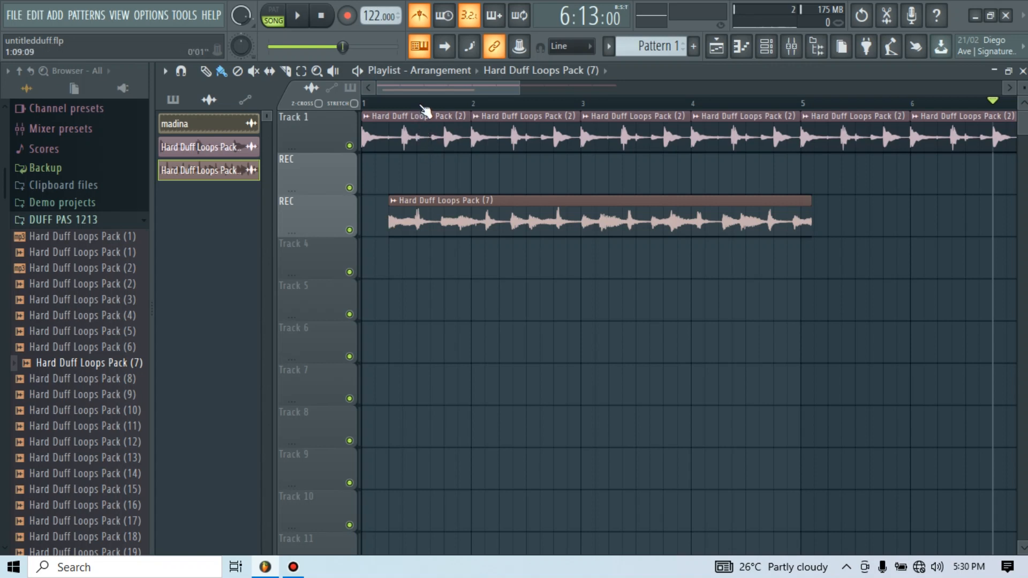
- Mute Track 1 and play the Hard Duff Loops Pack (7) clip from 1:14:00 against the metronome
{"action": "scroll", "coordinate": [422, 106], "scroll_direction": "up", "scroll_amount": 3}
{"action": "scroll", "coordinate": [422, 107], "scroll_direction": "down", "scroll_amount": 3}
{"action": "scroll", "coordinate": [397, 110], "scroll_direction": "up", "scroll_amount": 2}
{"action": "scroll", "coordinate": [398, 110], "scroll_direction": "up", "scroll_amount": 1}
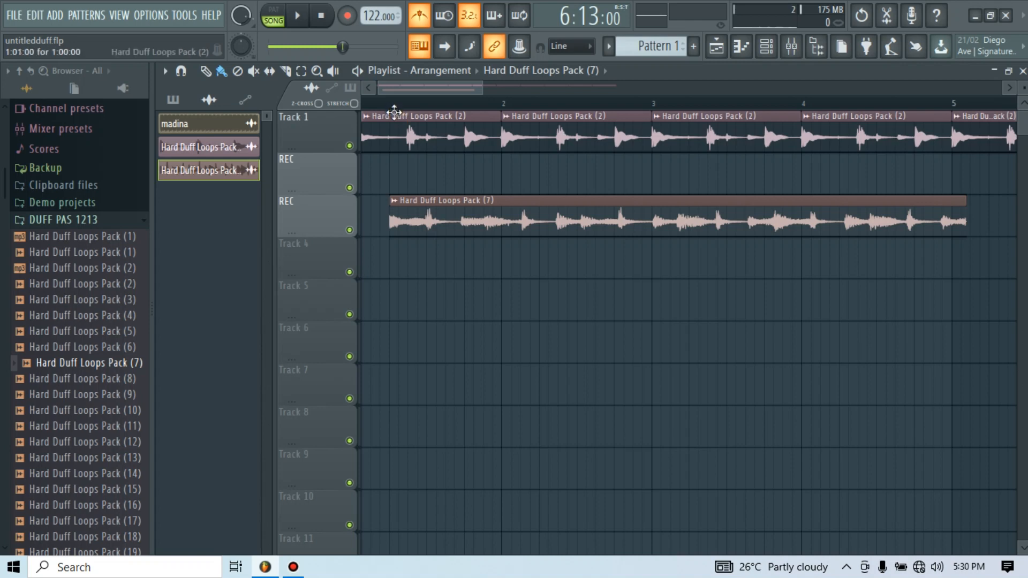
{"action": "left_click", "coordinate": [349, 145]}
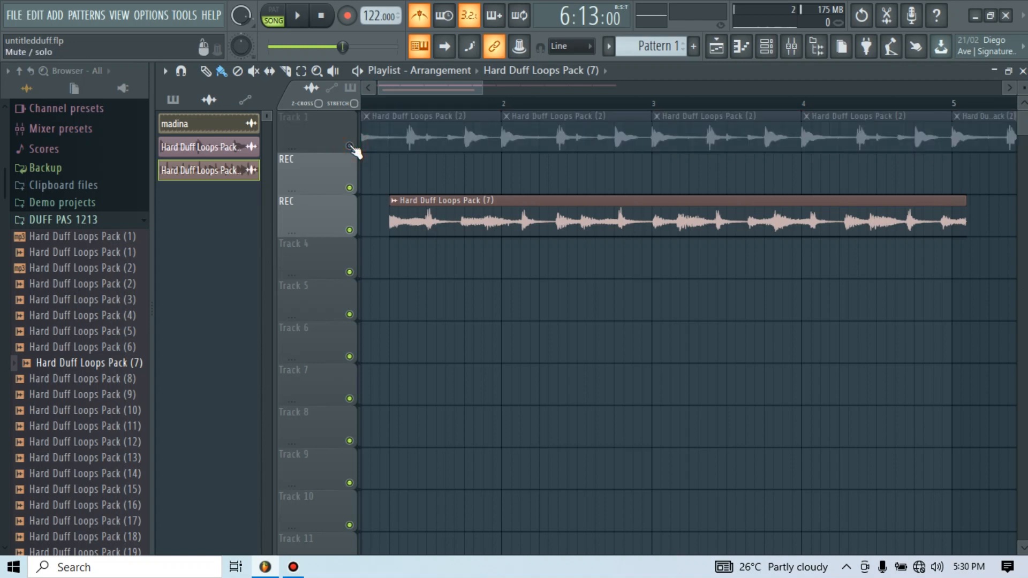
{"action": "left_click", "coordinate": [473, 103]}
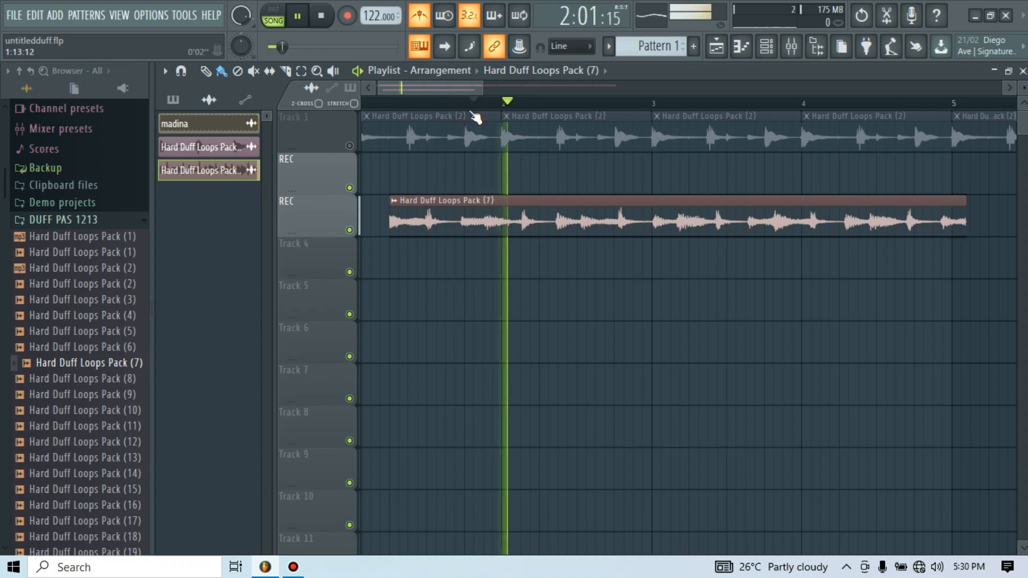
{"action": "key", "text": "space"}
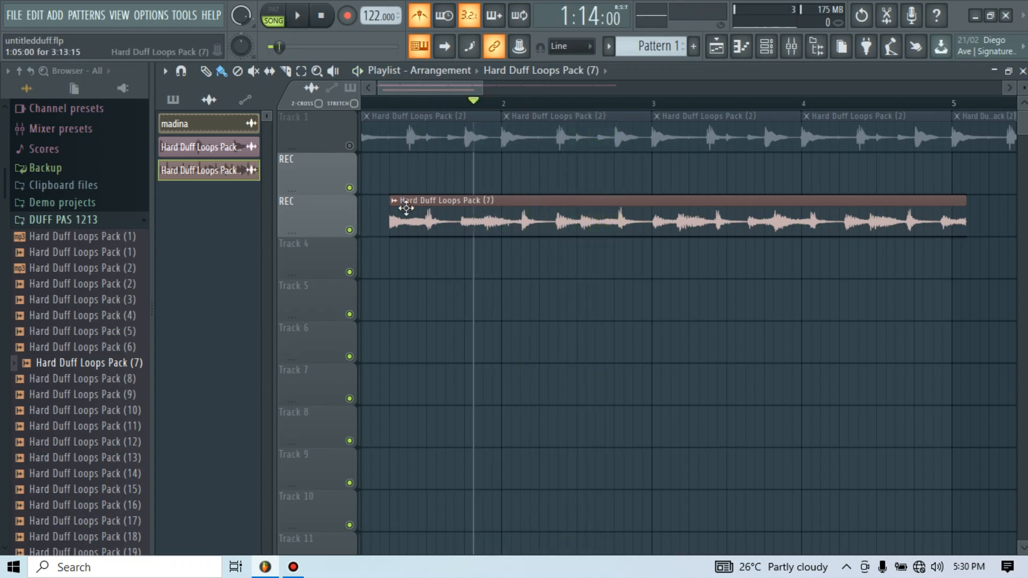
- Detect the tempo of the Hard Duff Loops Pack (7) clip in the 75 to 150 range, leaving the project tempo alone
{"action": "left_click", "coordinate": [395, 202]}
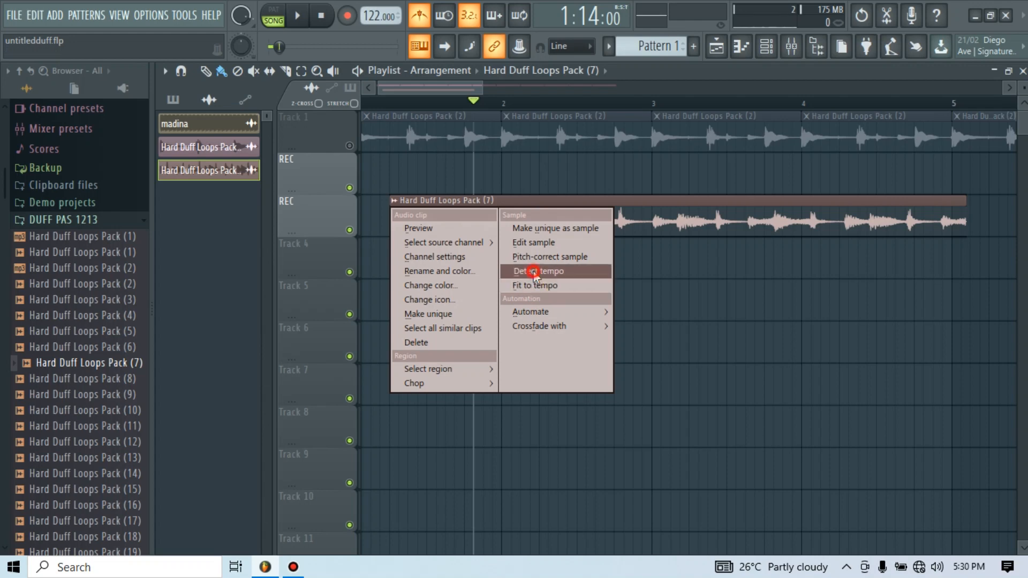
{"action": "left_click", "coordinate": [535, 272]}
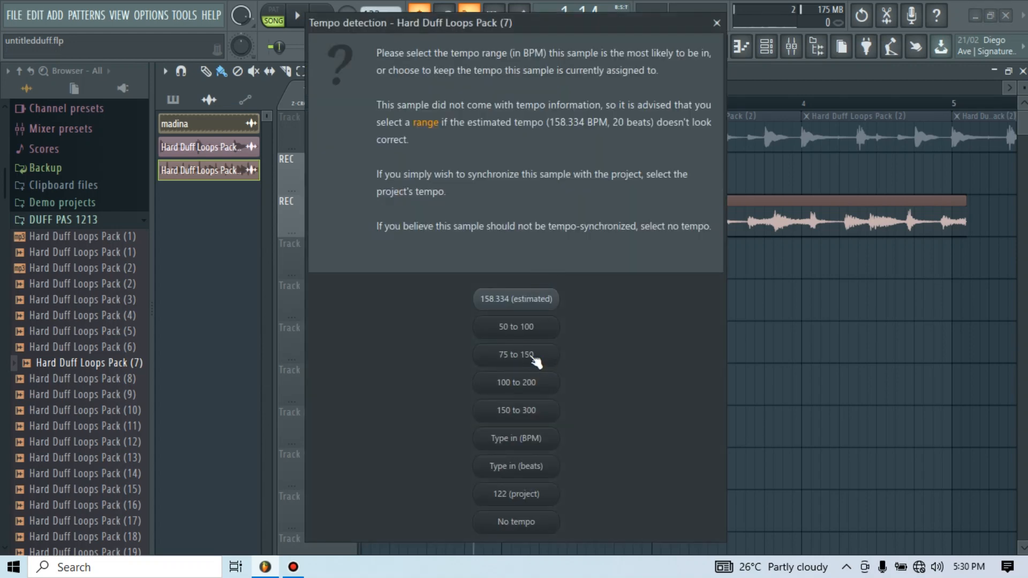
{"action": "left_click", "coordinate": [509, 356]}
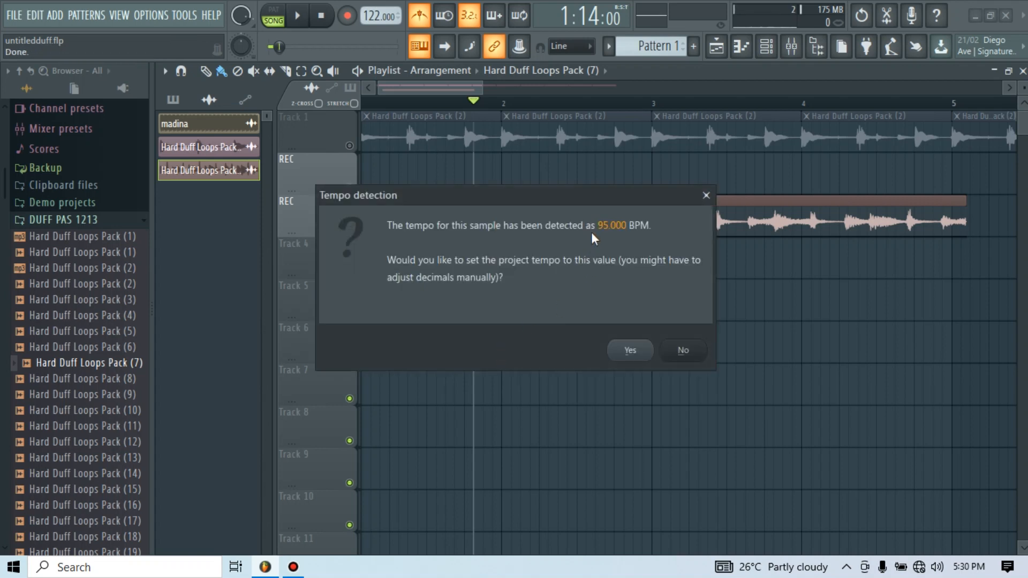
{"action": "left_click", "coordinate": [707, 194]}
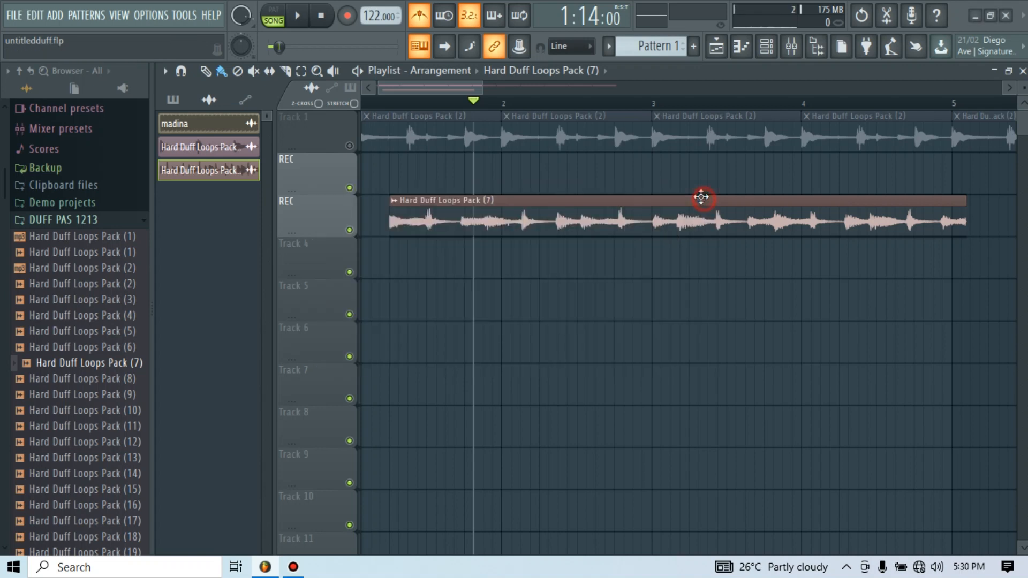
- Fit the Hard Duff Loops Pack (7) clip to the project tempo with the 75 to 150 range and move it to bar 1
{"action": "left_click", "coordinate": [398, 201]}
{"action": "left_click", "coordinate": [534, 288]}
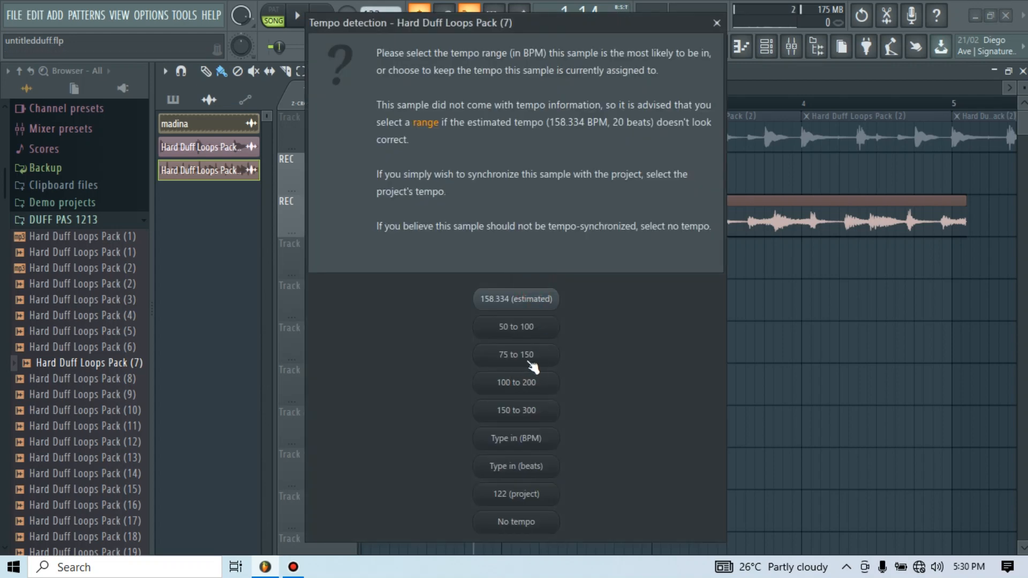
{"action": "left_click", "coordinate": [505, 358]}
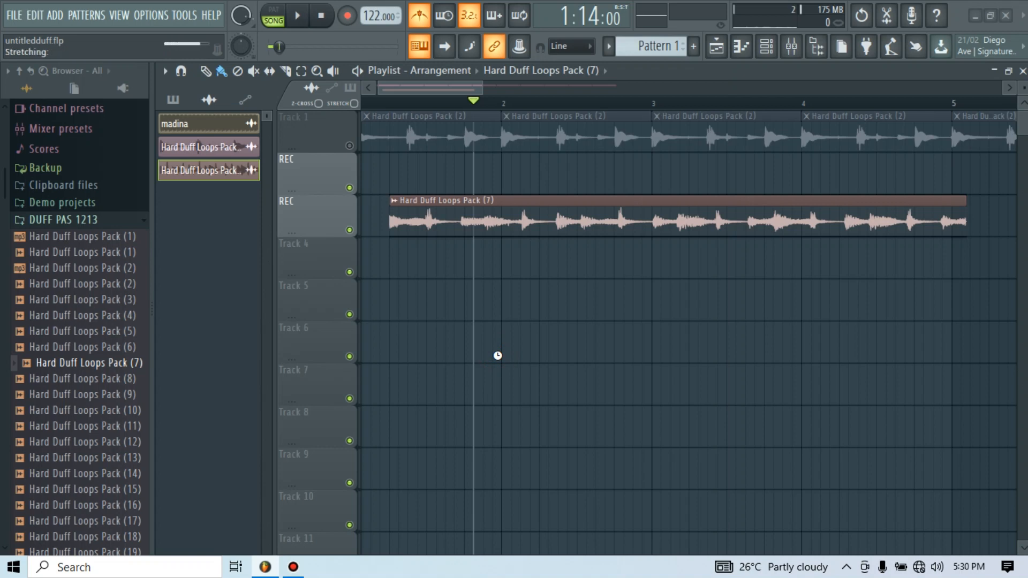
{"action": "left_click_drag", "start_coordinate": [467, 219], "coordinate": [315, 224]}
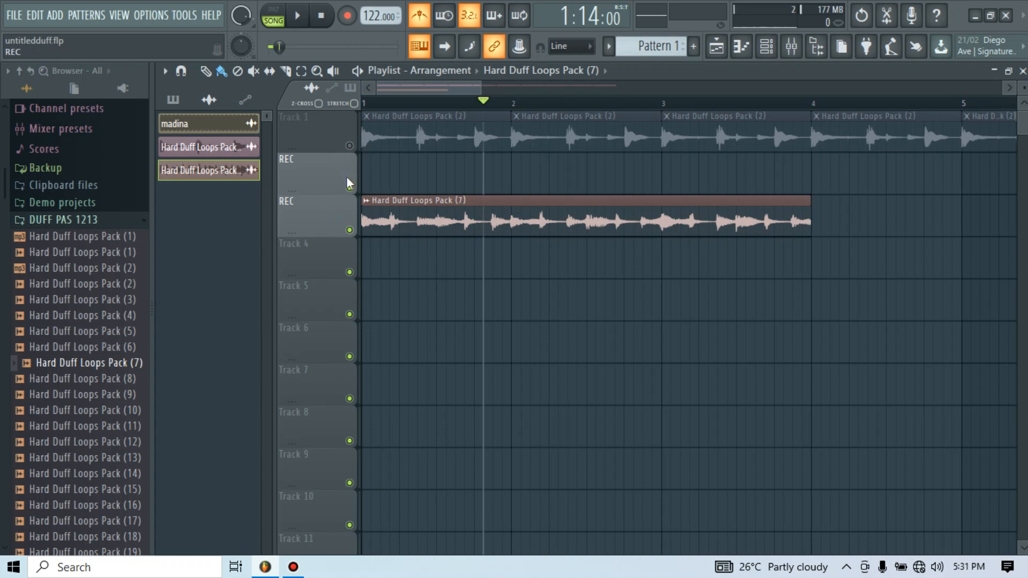
- Play the fitted Hard Duff Loops Pack (7) clip from 1:14:00 twice to check its timing against the metronome
{"action": "key", "text": "space"}
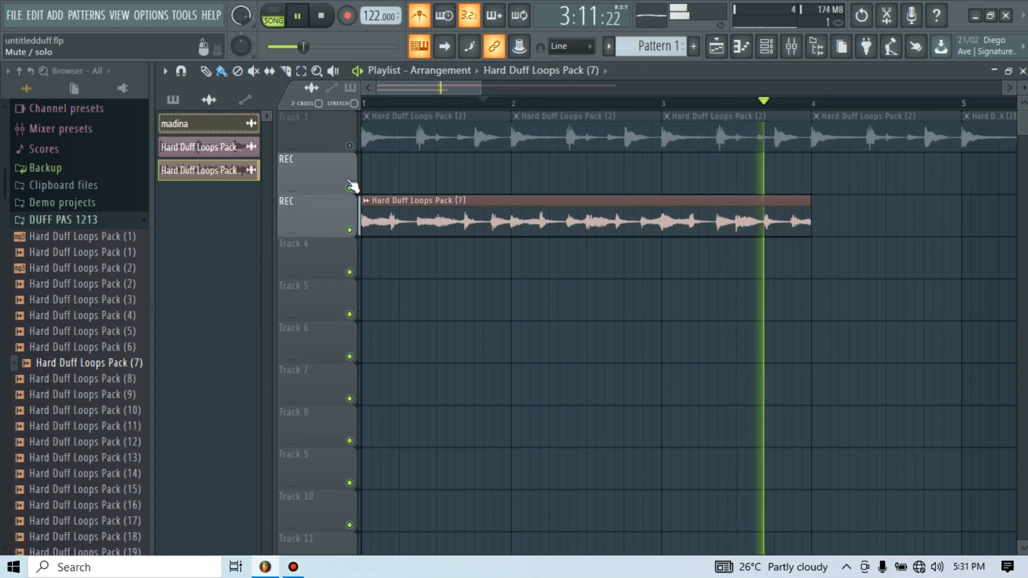
{"action": "key", "text": "space"}
{"action": "key", "text": "space"}
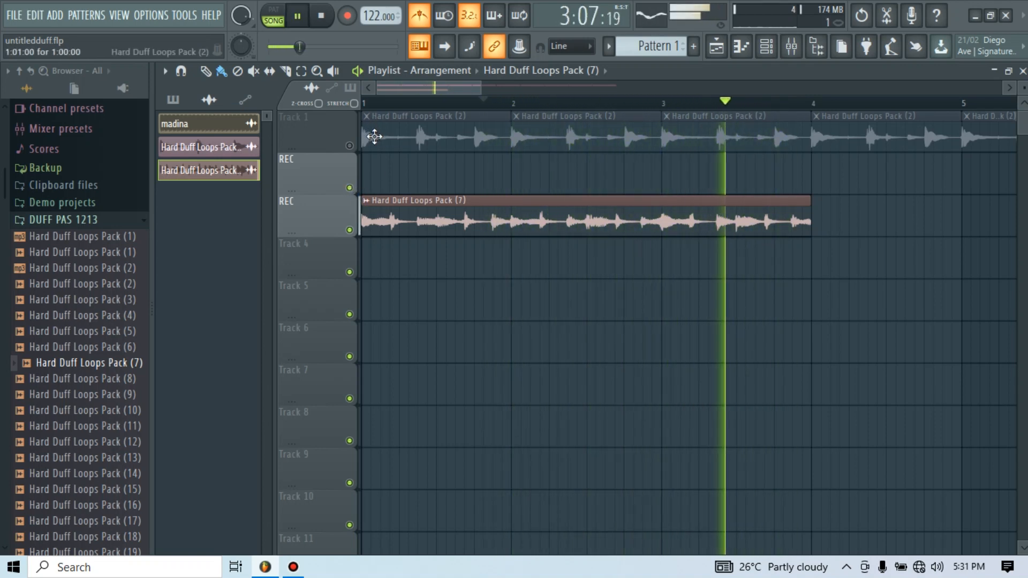
{"action": "key", "text": "space"}
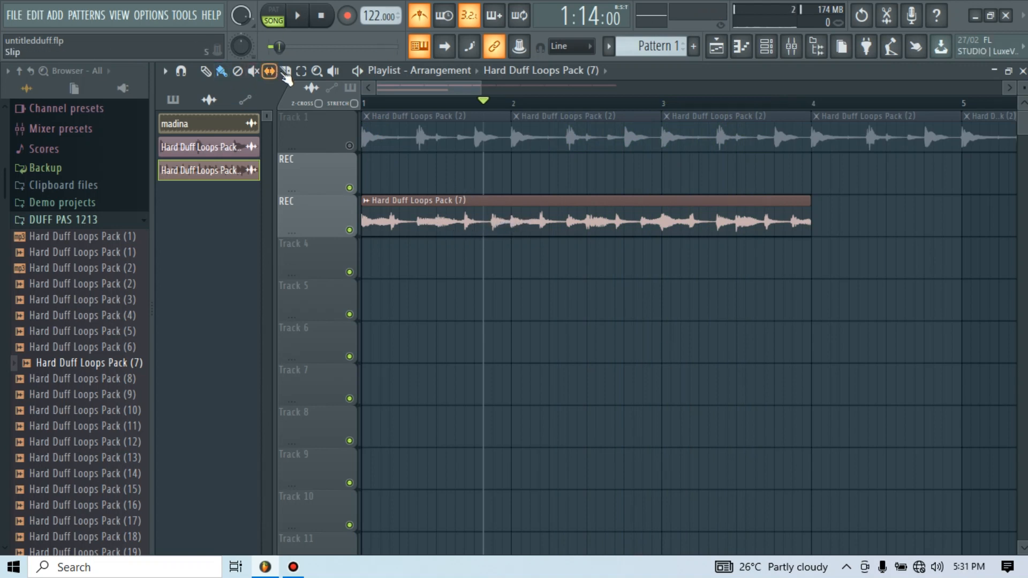
- Slice the Hard Duff Loops Pack (7) clip at 1:14:00 and again 0:07:17 further on, and delete both outer pieces
{"action": "left_click", "coordinate": [489, 225]}
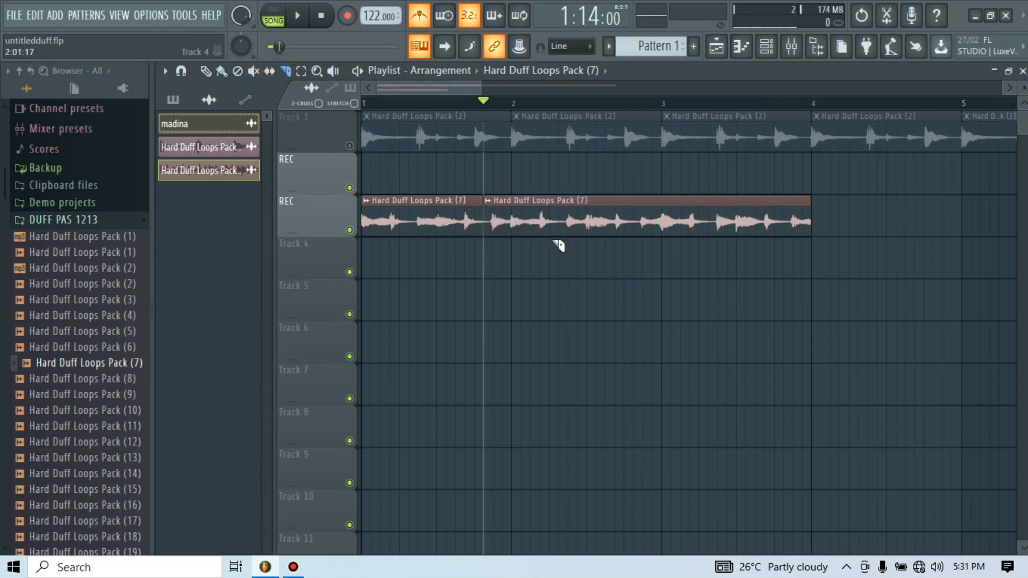
{"action": "left_click_drag", "start_coordinate": [556, 263], "coordinate": [574, 274]}
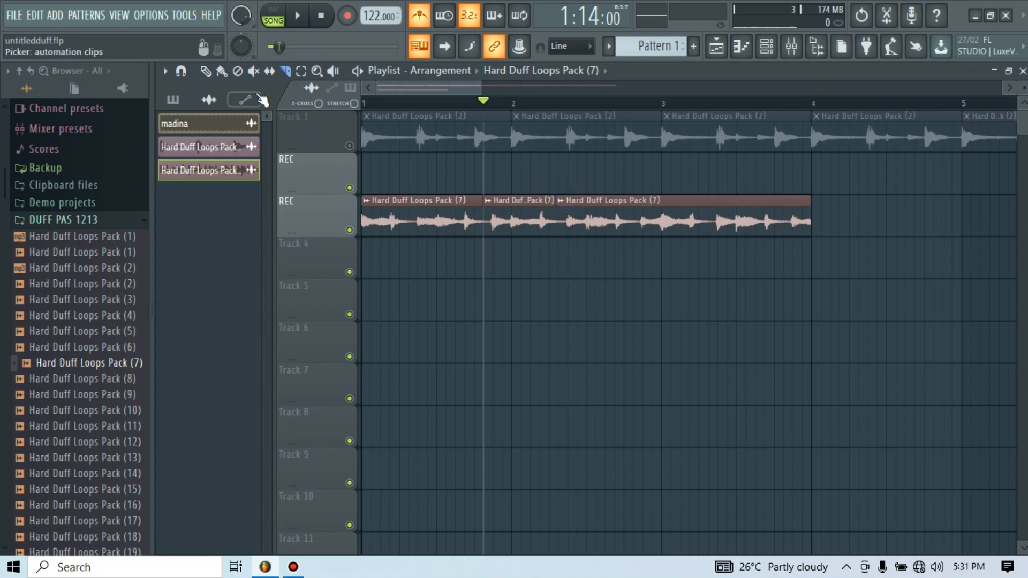
{"action": "right_click", "coordinate": [677, 225]}
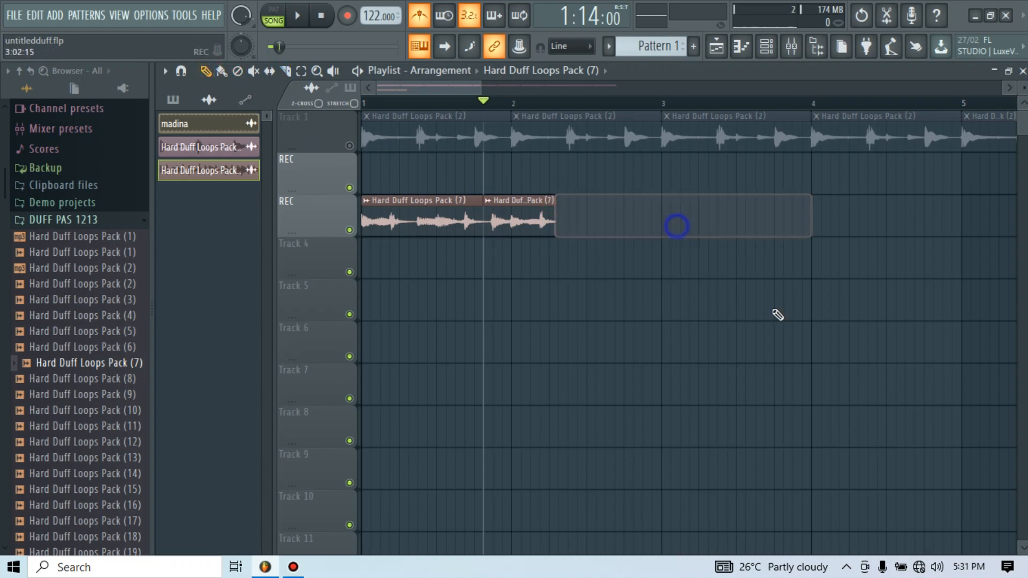
{"action": "right_click", "coordinate": [442, 215]}
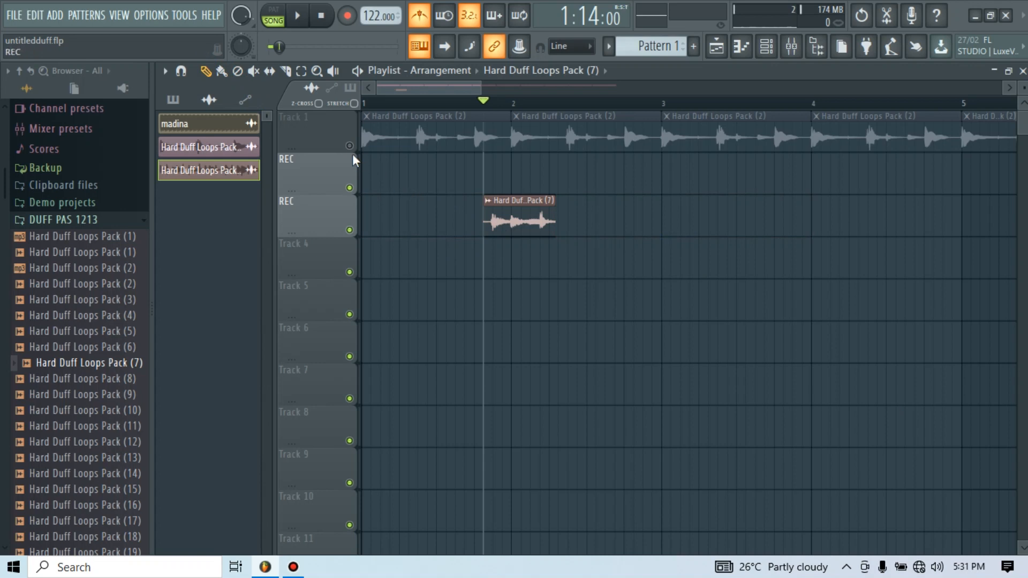
- Unmute Track 1 and cut the silent lead-in off the Hard Duff Loops Pack (7) piece just before its first hit
{"action": "left_click", "coordinate": [349, 145]}
{"action": "scroll", "coordinate": [463, 109], "scroll_direction": "up", "scroll_amount": 3}
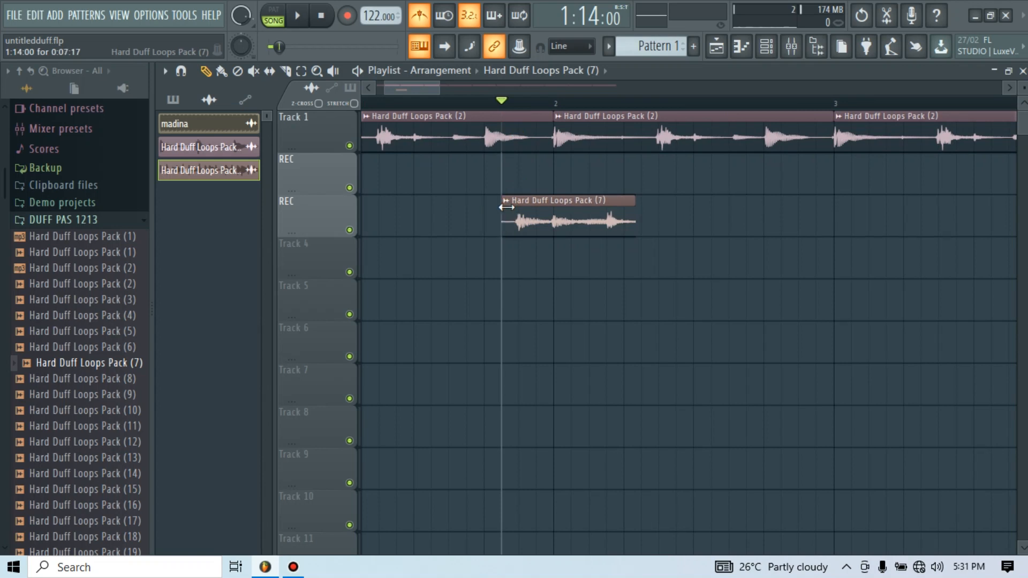
{"action": "scroll", "coordinate": [514, 107], "scroll_direction": "up", "scroll_amount": 8}
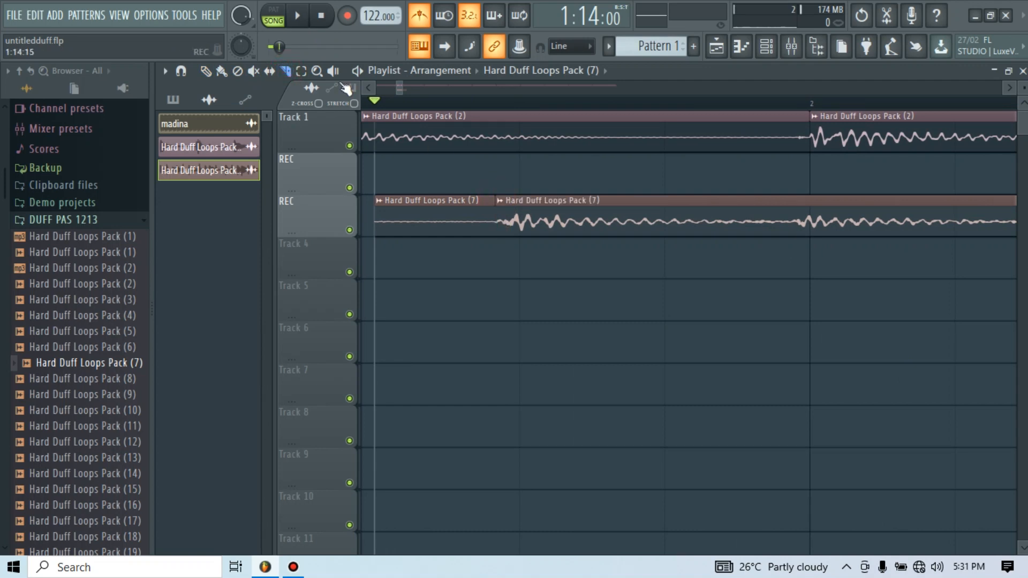
{"action": "right_click", "coordinate": [444, 213]}
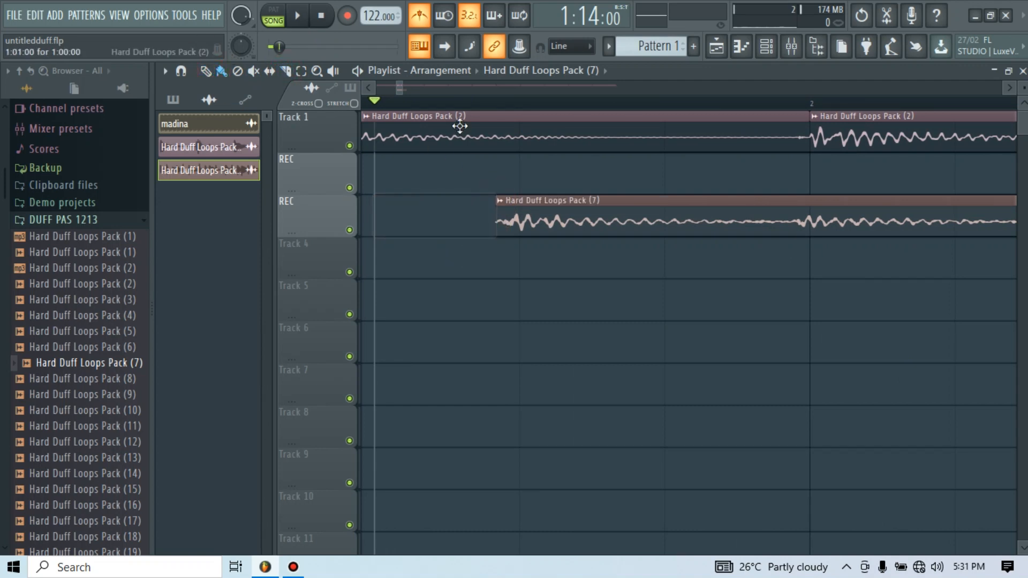
- Play the trimmed Hard Duff Loops Pack (7) piece together with Track 1 from 1:14:00
{"action": "scroll", "coordinate": [470, 103], "scroll_direction": "down", "scroll_amount": 6}
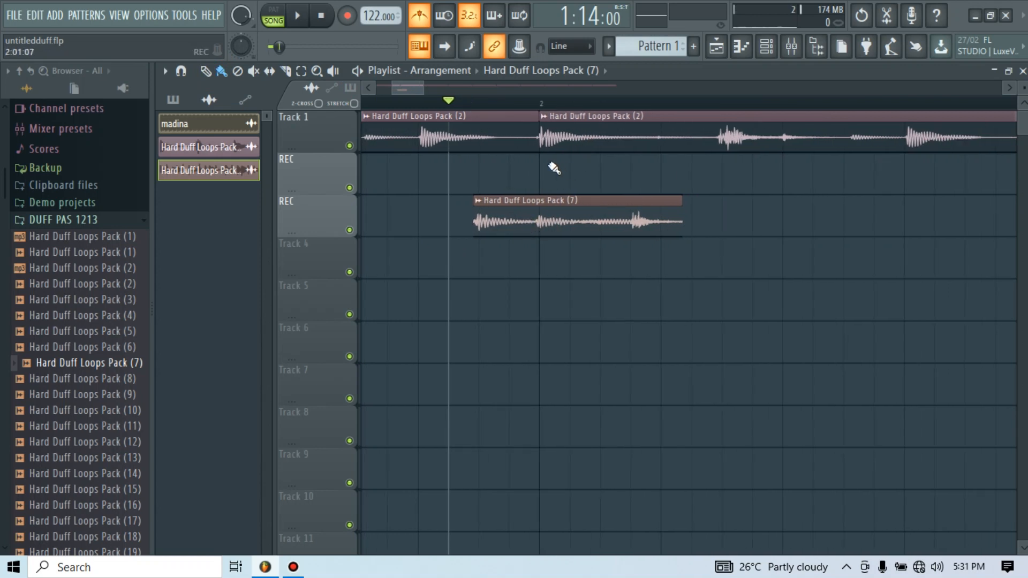
{"action": "key", "text": "space"}
{"action": "key", "text": "space"}
{"action": "key", "text": "space"}
{"action": "key", "text": "space"}
- Cut off the end of the Hard Duff Loops Pack (7) piece shortly after its second hit and play the result
{"action": "left_click_drag", "start_coordinate": [683, 220], "coordinate": [669, 223]}
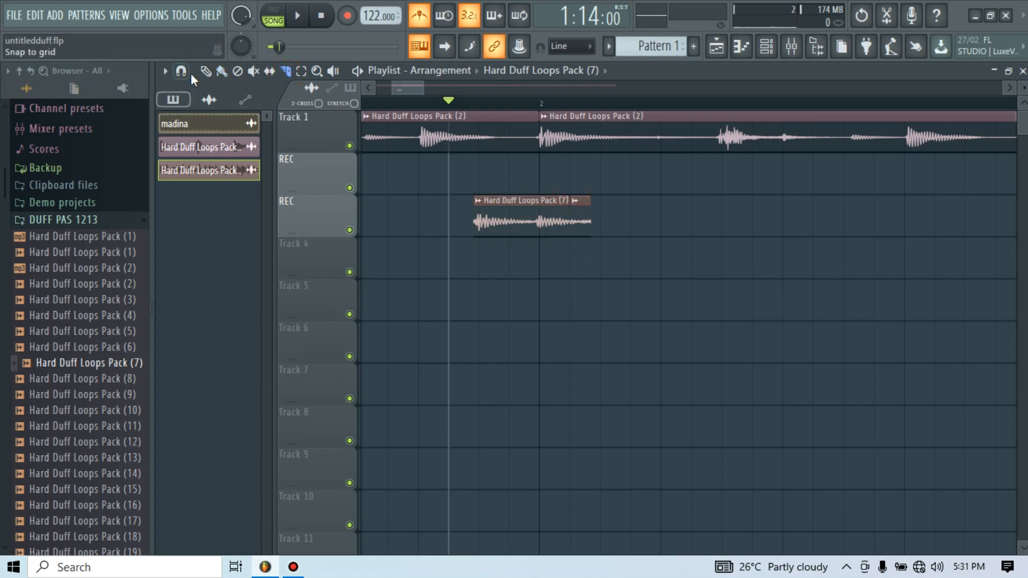
{"action": "left_click_drag", "start_coordinate": [589, 214], "coordinate": [570, 217]}
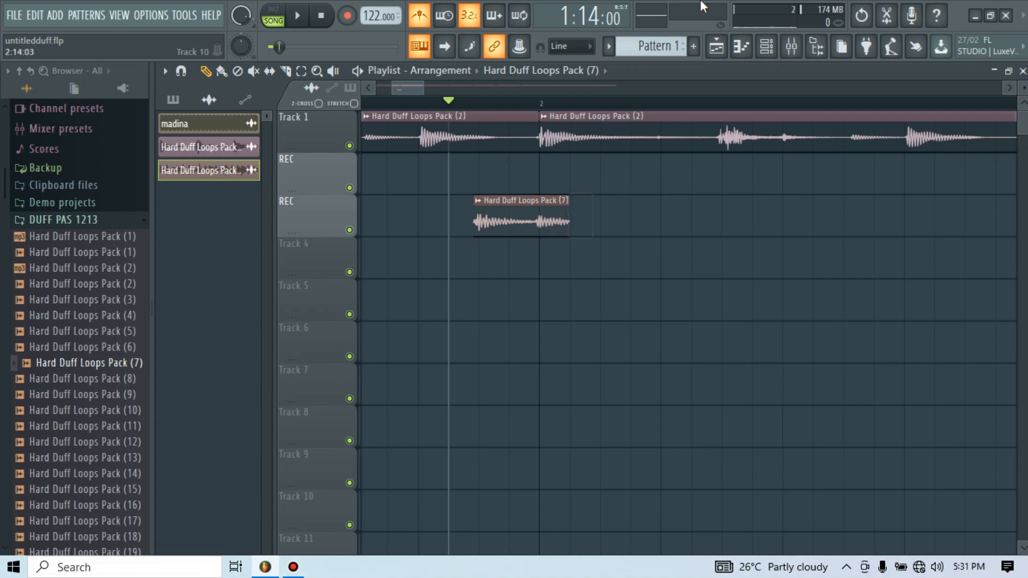
{"action": "key", "text": "space"}
{"action": "key", "text": "space"}
- Move the two-hit Hard Duff Loops Pack (7) piece earlier on its track to start at 1:09:20
{"action": "scroll", "coordinate": [487, 102], "scroll_direction": "up", "scroll_amount": 3}
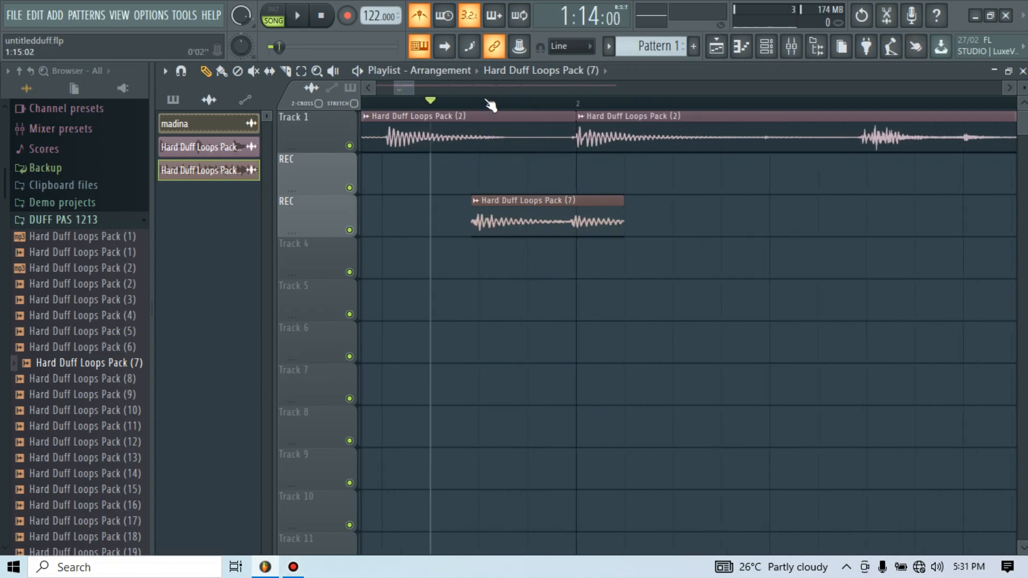
{"action": "left_click_drag", "start_coordinate": [481, 89], "coordinate": [420, 98]}
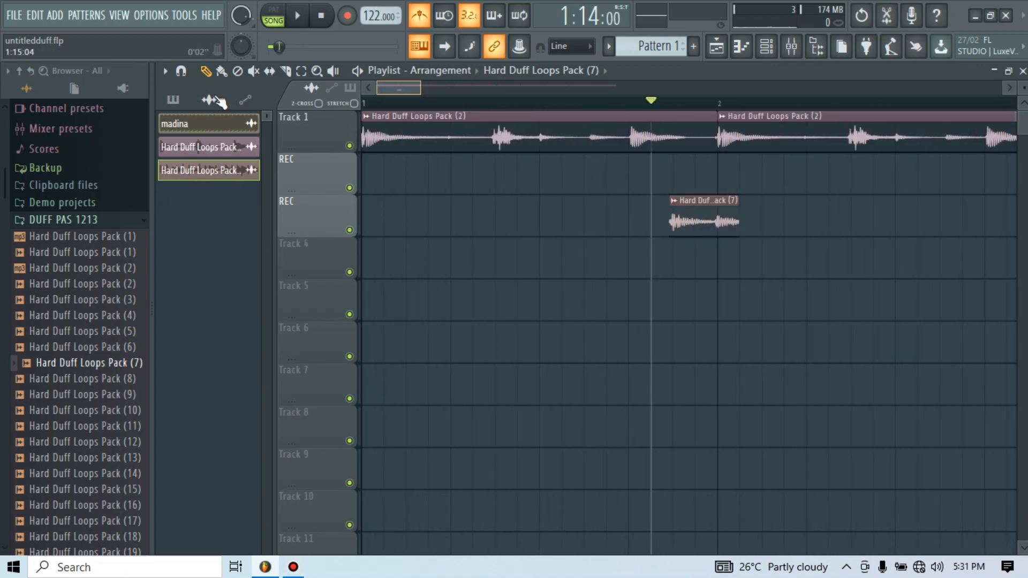
{"action": "scroll", "coordinate": [573, 109], "scroll_direction": "down", "scroll_amount": 2}
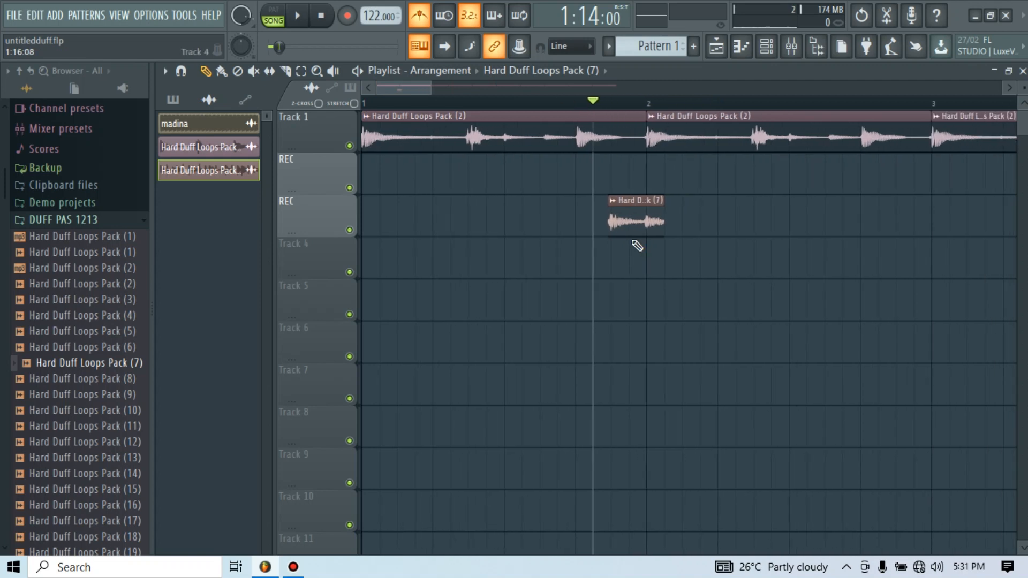
{"action": "left_click_drag", "start_coordinate": [638, 220], "coordinate": [544, 204]}
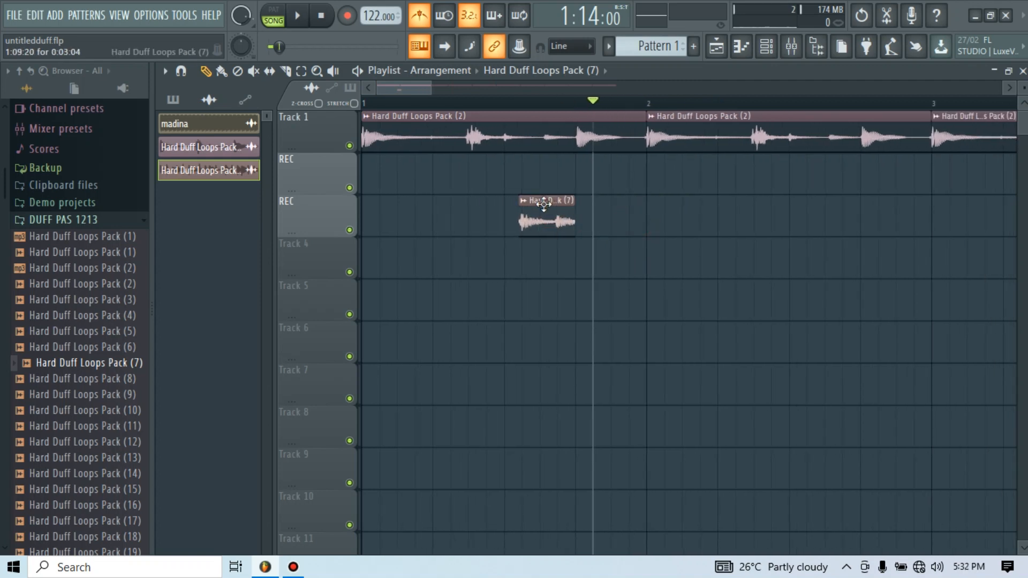
- Play the arrangement from 1:03:00 and shift the Hard Duff Loops Pack (7) piece earlier to start at 1:08:20
{"action": "left_click", "coordinate": [397, 102]}
{"action": "key", "text": "space"}
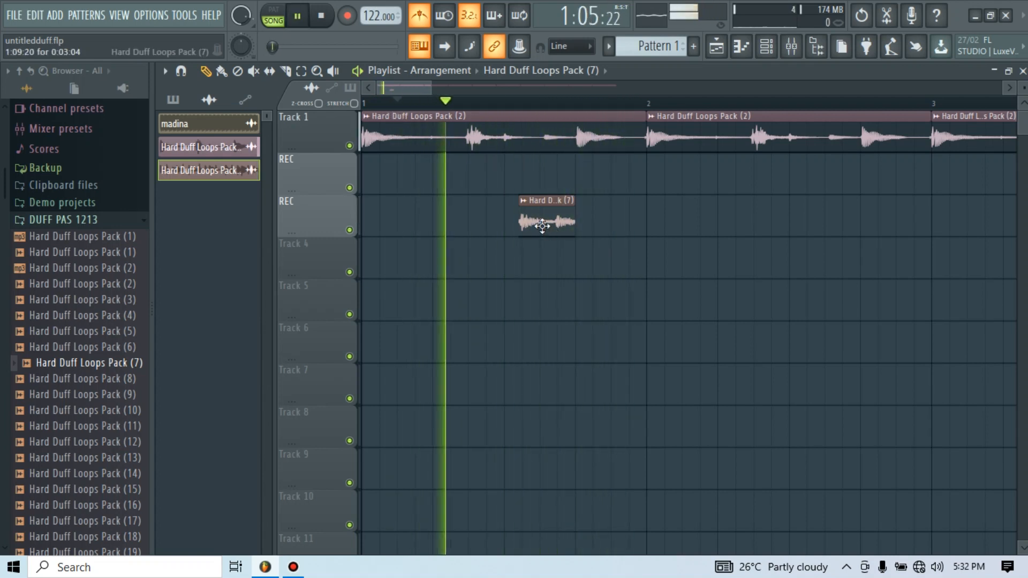
{"action": "left_click_drag", "start_coordinate": [554, 217], "coordinate": [535, 206]}
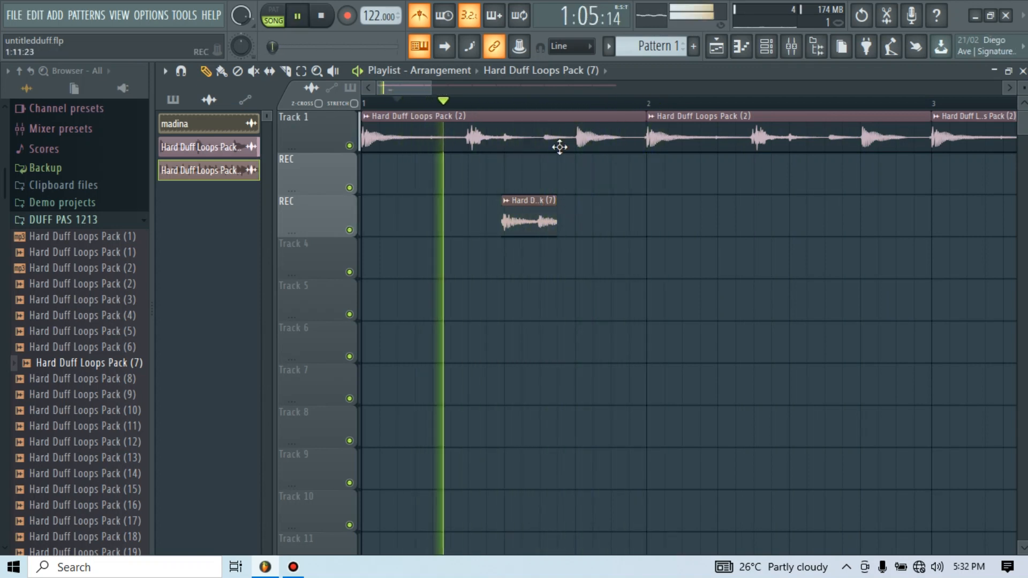
{"action": "key", "text": "space"}
- Extend the end of the Hard Duff Loops Pack (7) piece and slice off the excess for a length of 0:03:13
{"action": "scroll", "coordinate": [571, 107], "scroll_direction": "up", "scroll_amount": 1}
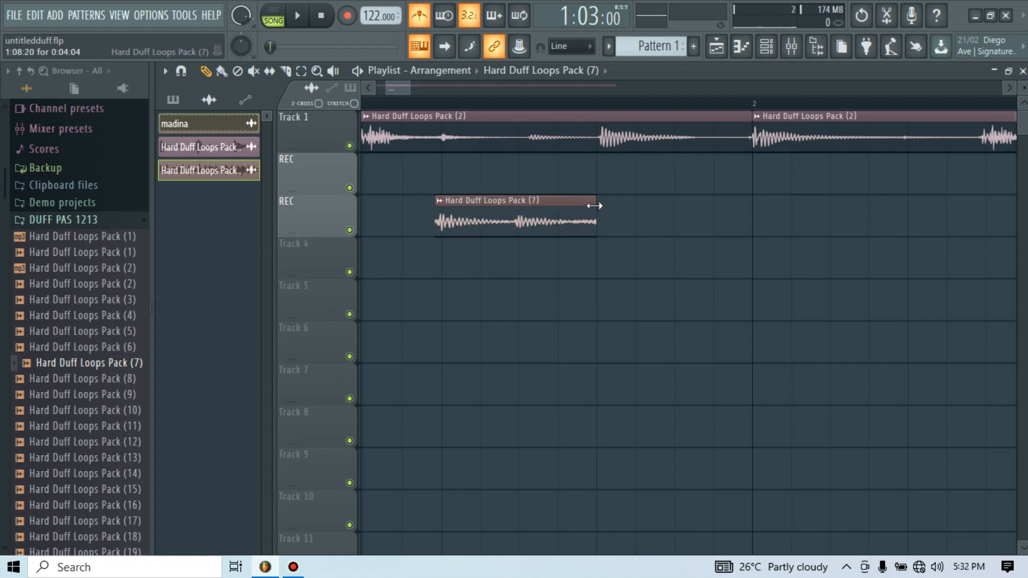
{"action": "scroll", "coordinate": [546, 107], "scroll_direction": "up", "scroll_amount": 2}
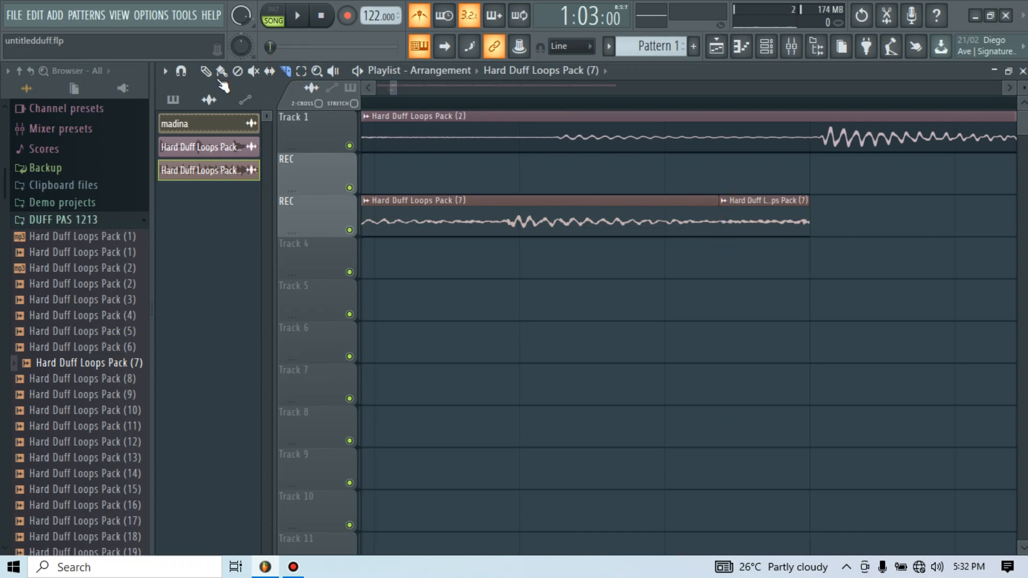
{"action": "right_click", "coordinate": [764, 217]}
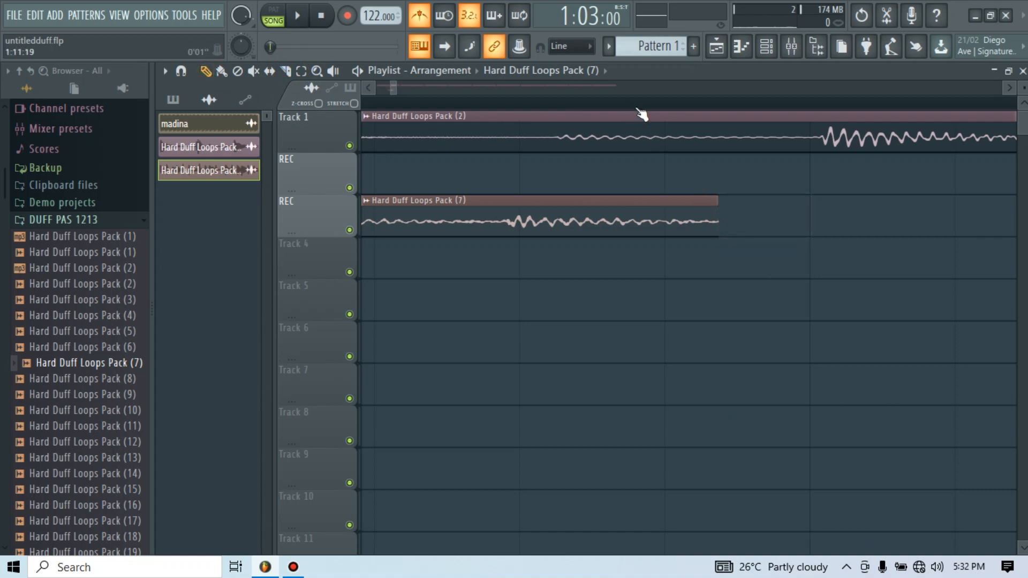
{"action": "scroll", "coordinate": [643, 115], "scroll_direction": "down", "scroll_amount": 4}
- Play from 1:03:00 twice to check how the recut Hard Duff Loops Pack (7) piece sits with Track 1
{"action": "key", "text": "space"}
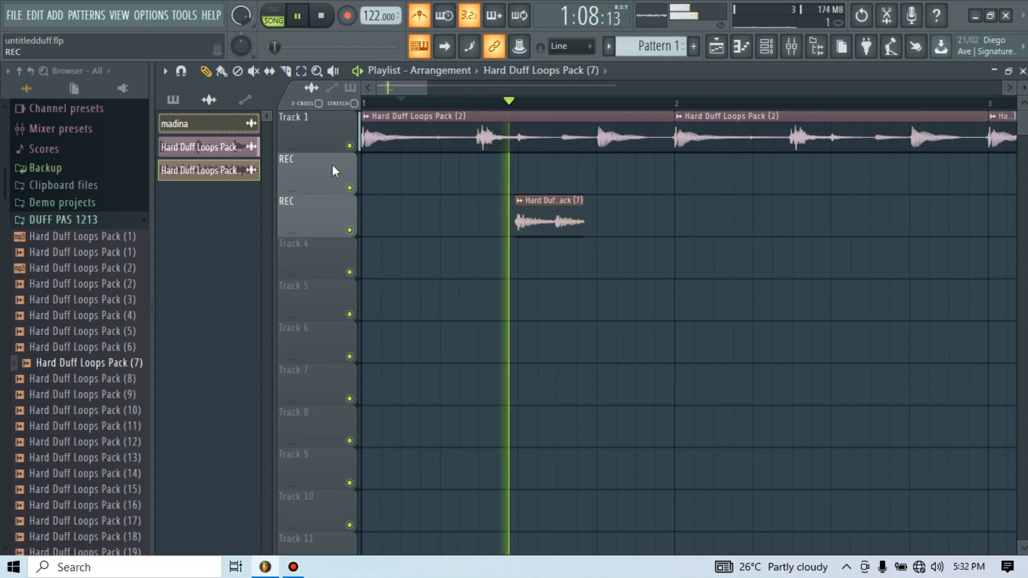
{"action": "key", "text": "space"}
{"action": "key", "text": "space"}
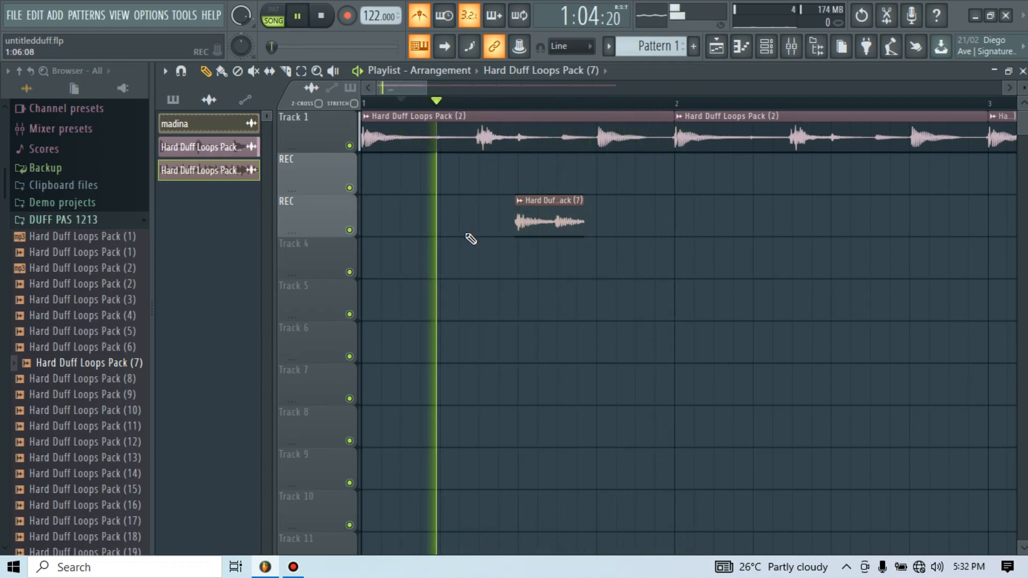
{"action": "key", "text": "space"}
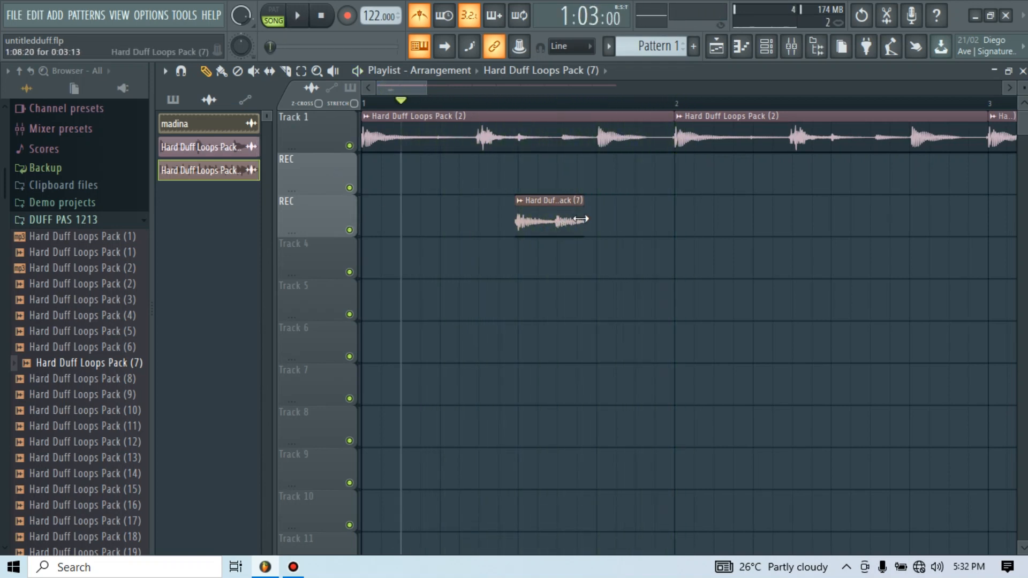
- Try the Hard Duff Loops Pack (7) piece at 1:09:20, return it to 1:08:20, and play both placements against Track 1
{"action": "left_click_drag", "start_coordinate": [545, 221], "coordinate": [562, 220]}
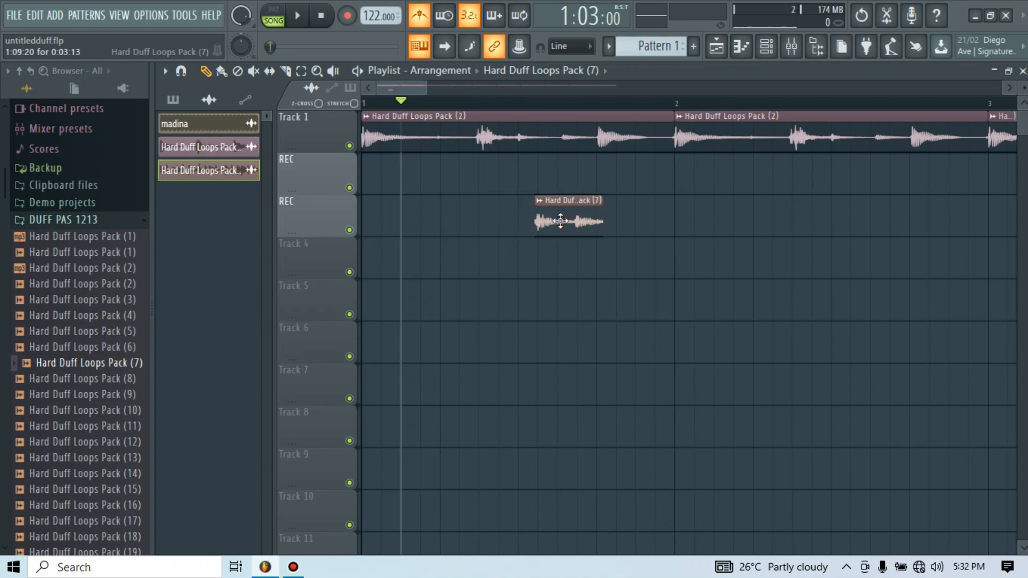
{"action": "key", "text": "space"}
{"action": "key", "text": "space"}
{"action": "left_click", "coordinate": [558, 218]}
{"action": "left_click_drag", "start_coordinate": [558, 218], "coordinate": [538, 219]}
{"action": "key", "text": "space"}
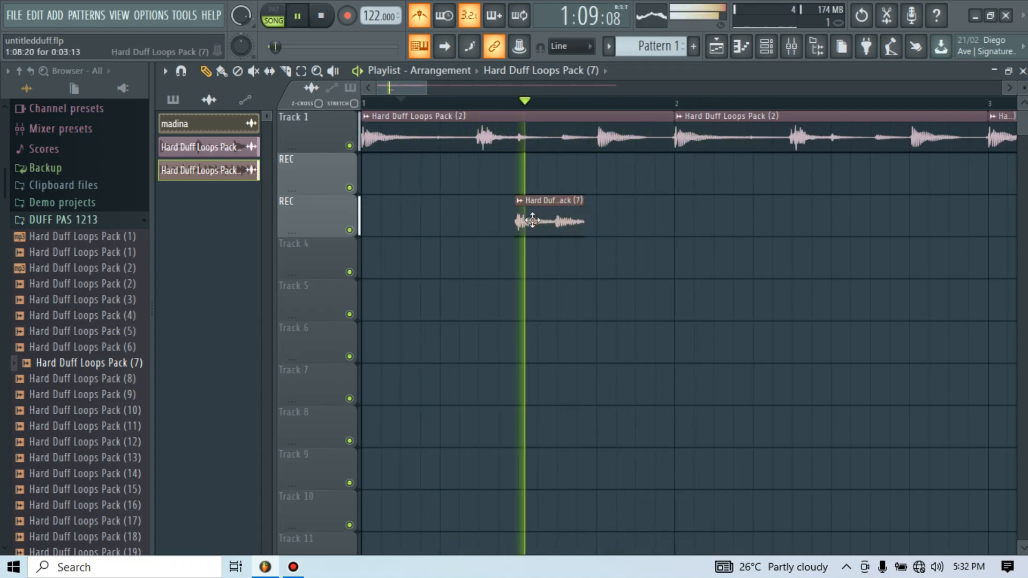
{"action": "key", "text": "space"}
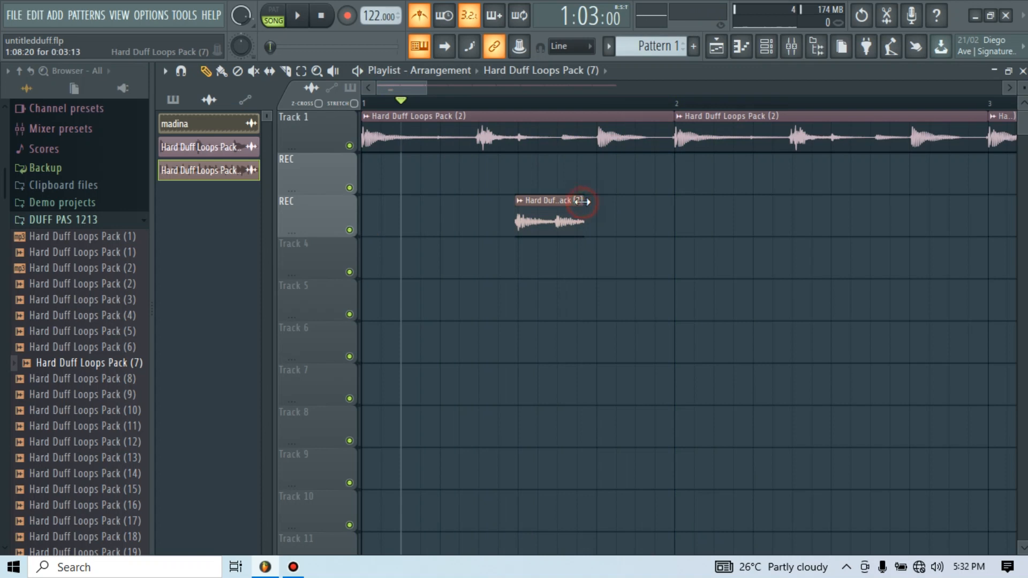
{"action": "scroll", "coordinate": [597, 103], "scroll_direction": "up", "scroll_amount": 6}
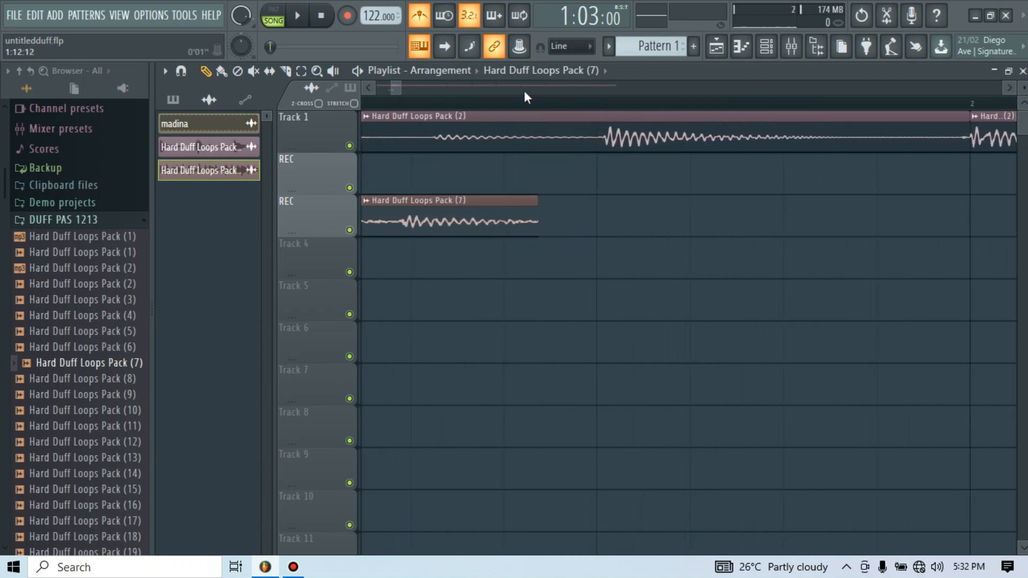
{"action": "scroll", "coordinate": [525, 97], "scroll_direction": "up", "scroll_amount": 2}
{"action": "left_click_drag", "start_coordinate": [559, 217], "coordinate": [588, 211]}
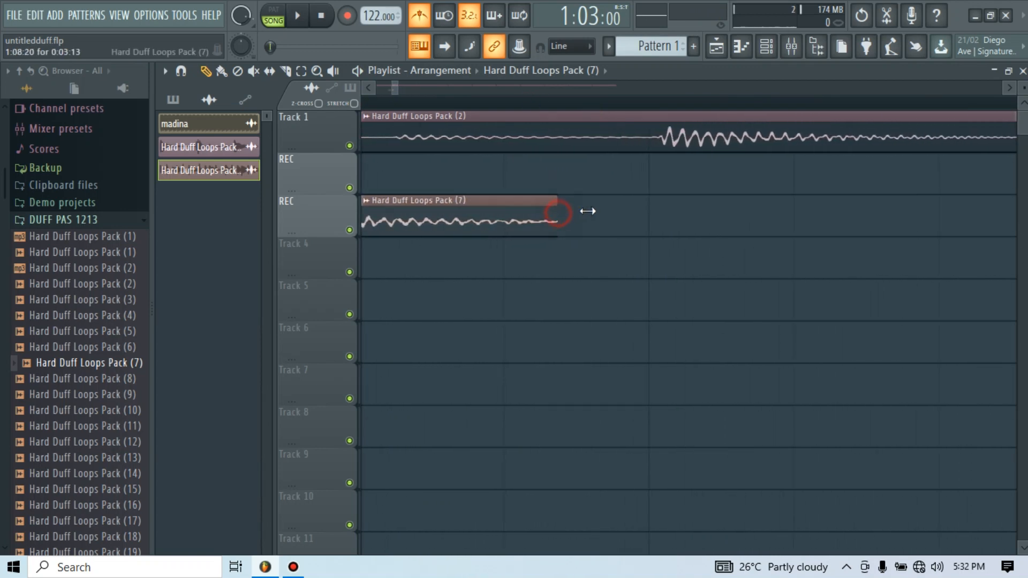
{"action": "left_click", "coordinate": [557, 212]}
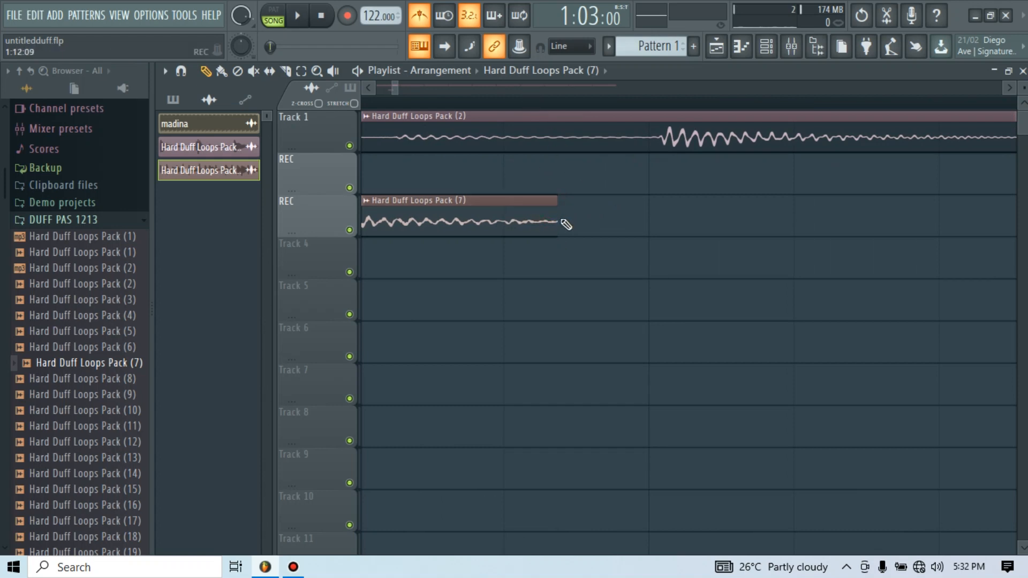
{"action": "left_click_drag", "start_coordinate": [549, 238], "coordinate": [674, 241]}
{"action": "key", "text": "ctrl+z"}
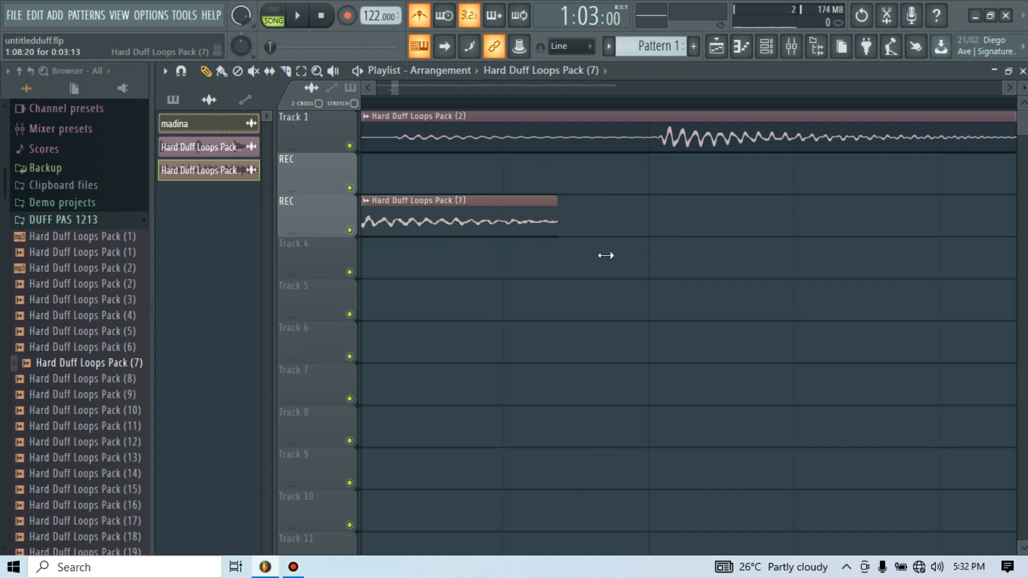
- Try the Hard Duff Loops Pack (7) piece at 1:06:20 and play it against Track 1, including from 1:01:00
{"action": "key", "text": "space"}
{"action": "scroll", "coordinate": [555, 116], "scroll_direction": "down", "scroll_amount": 2}
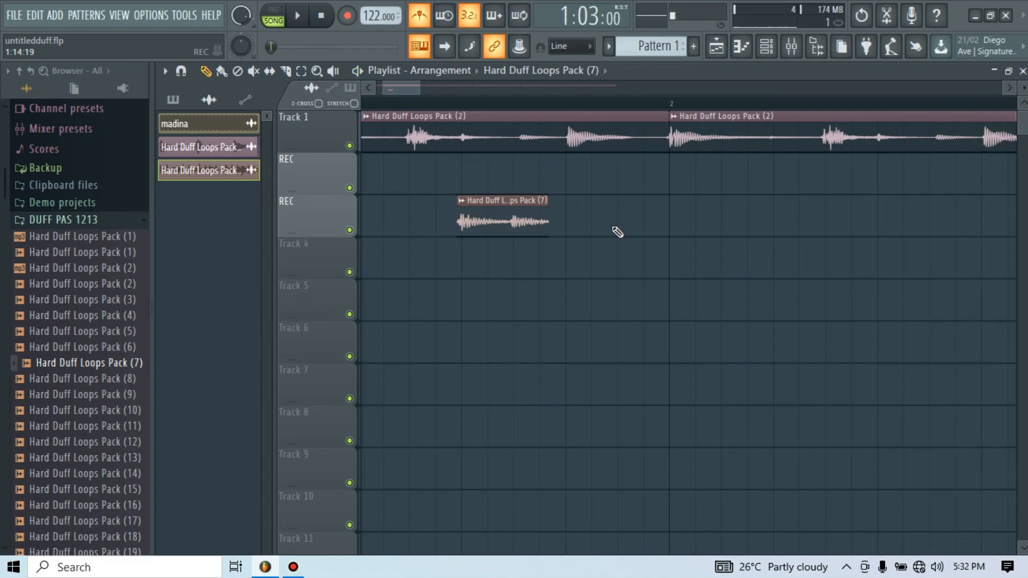
{"action": "left_click", "coordinate": [496, 224]}
{"action": "key", "text": "space"}
{"action": "left_click_drag", "start_coordinate": [496, 224], "coordinate": [455, 230]}
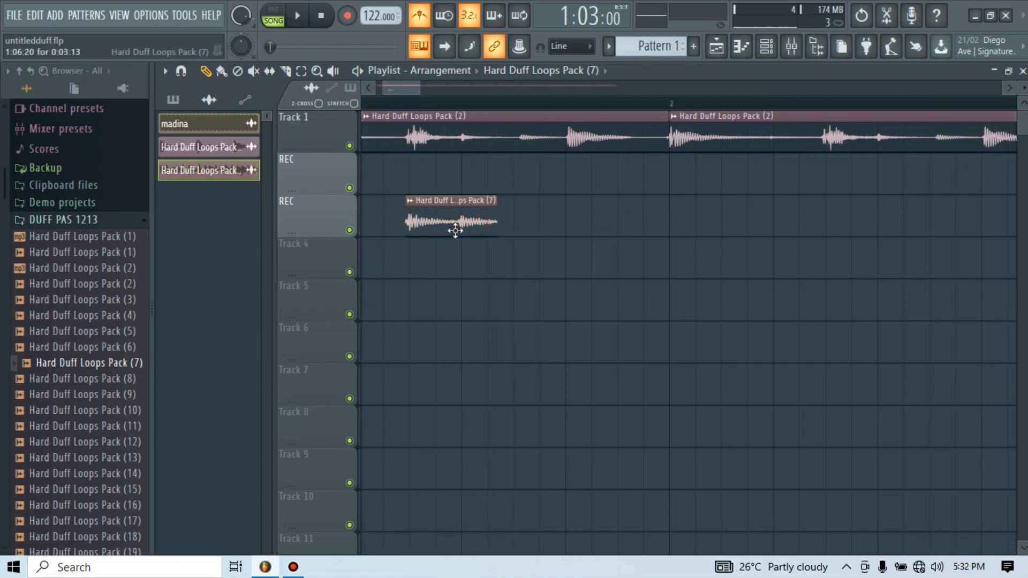
{"action": "key", "text": "space"}
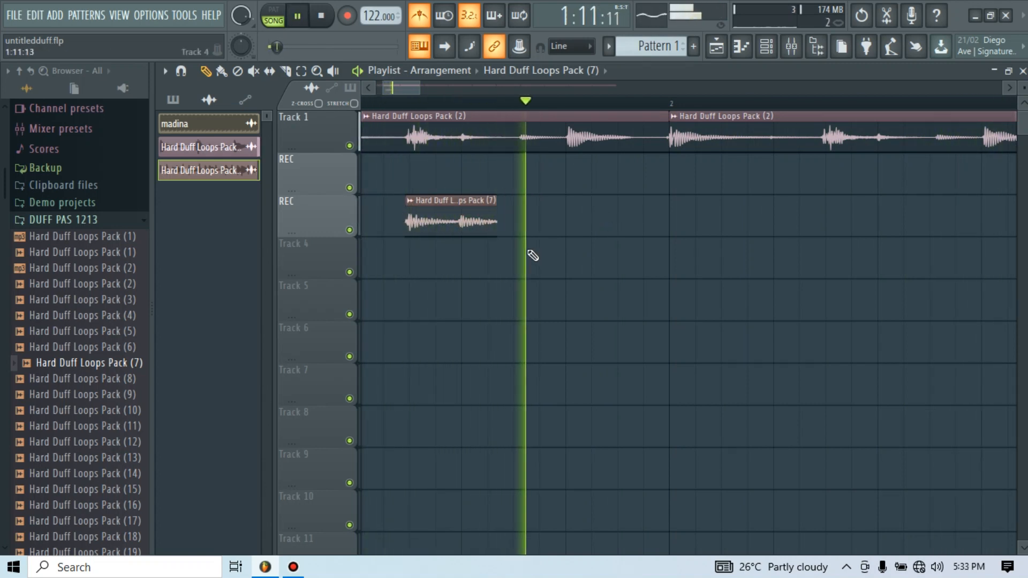
{"action": "key", "text": "space"}
{"action": "key", "text": "space"}
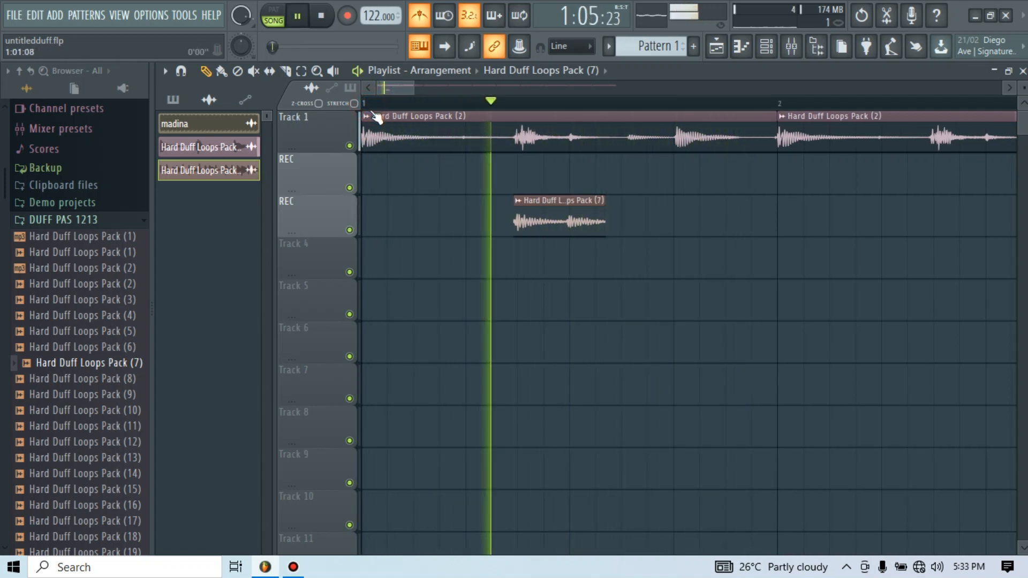
{"action": "key", "text": "space"}
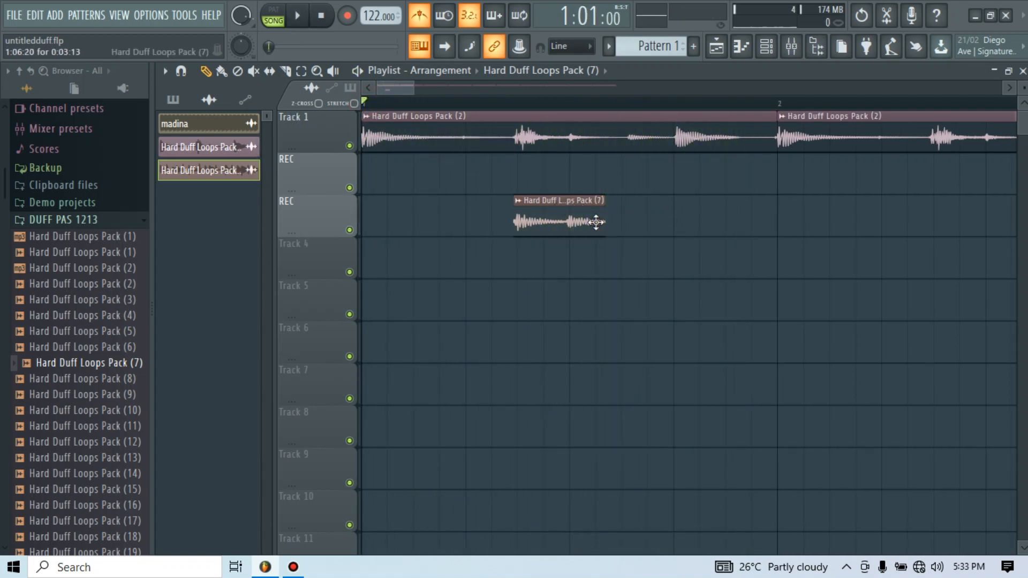
- Extend the end of the Hard Duff Loops Pack (7) piece to a length of 0:13:13 and play it twice against Track 1
{"action": "left_click_drag", "start_coordinate": [607, 221], "coordinate": [865, 222]}
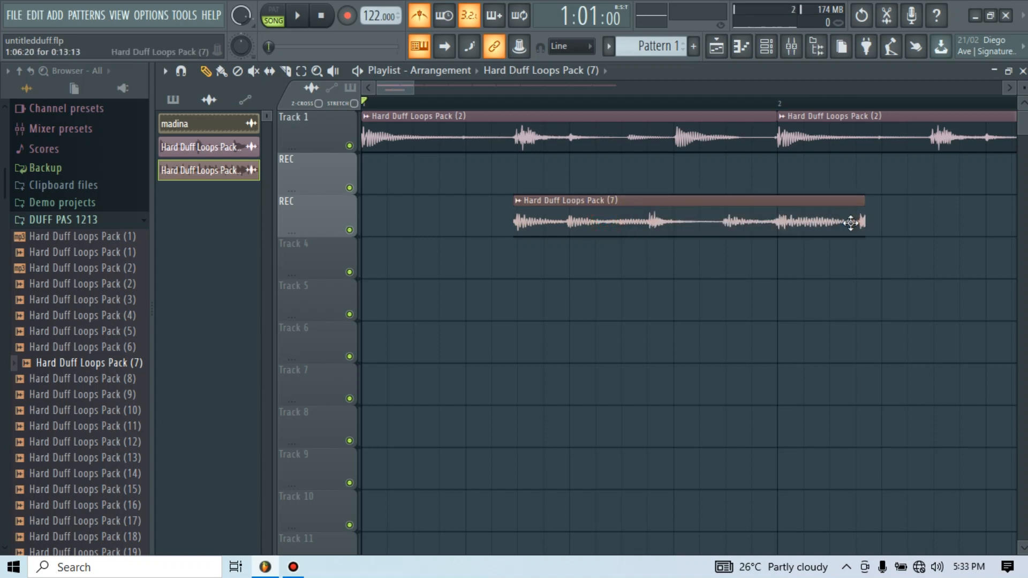
{"action": "key", "text": "space"}
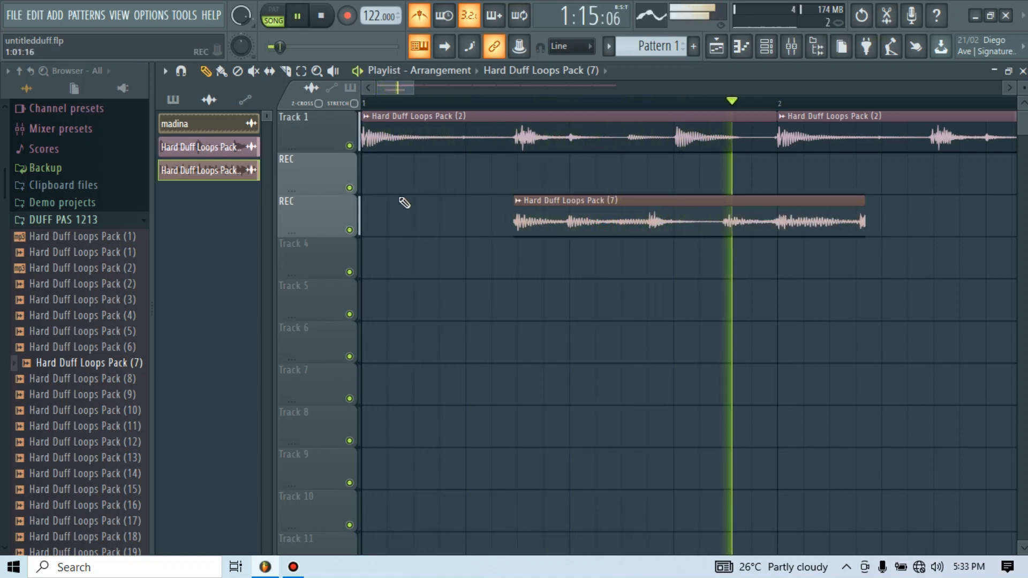
{"action": "key", "text": "space"}
{"action": "key", "text": "space"}
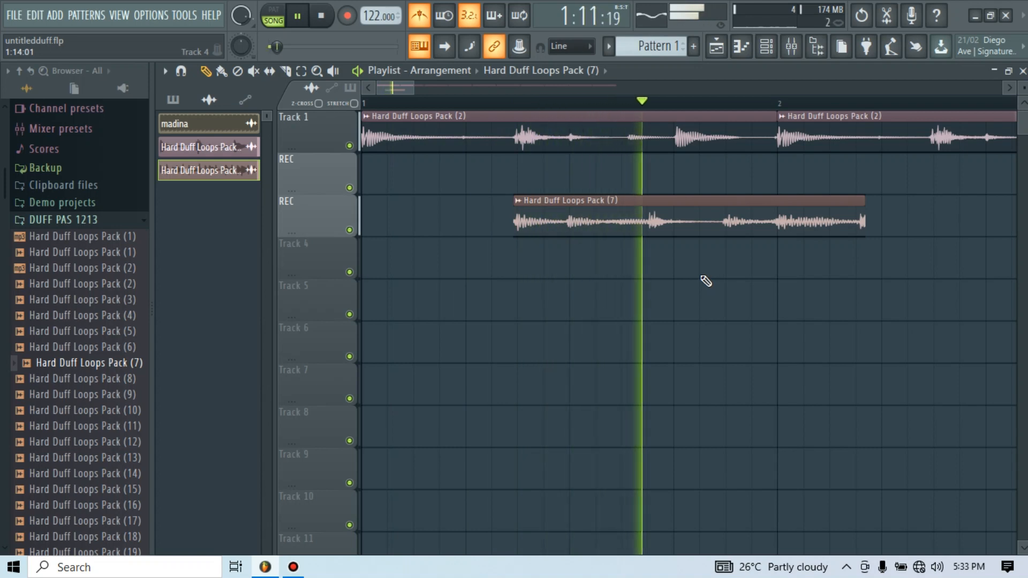
{"action": "key", "text": "space"}
- Shorten the Hard Duff Loops Pack (7) piece back to its first two hits and play it with Track 1
{"action": "left_click_drag", "start_coordinate": [865, 219], "coordinate": [603, 275]}
{"action": "key", "text": "space"}
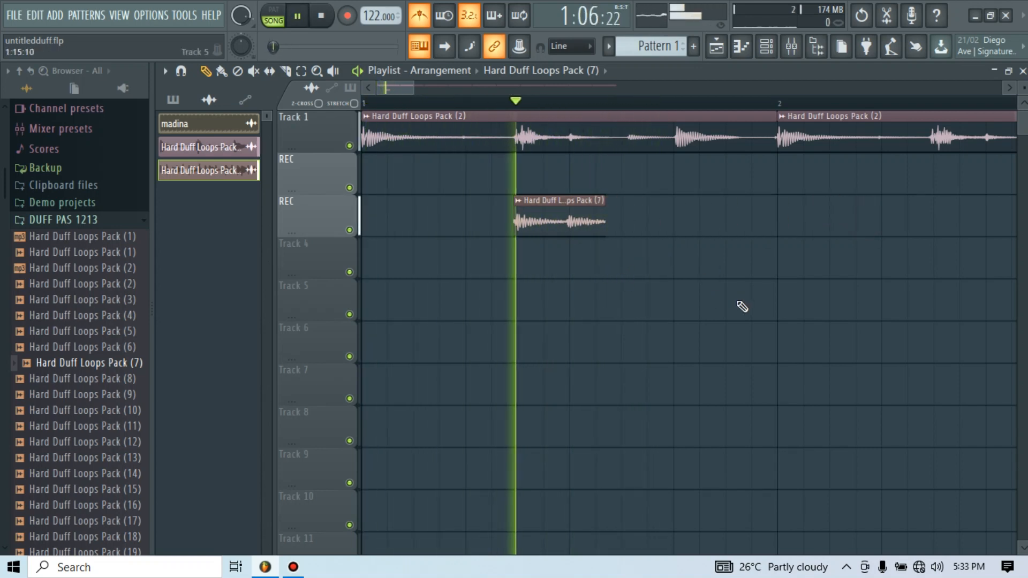
{"action": "key", "text": "space"}
- Move the Hard Duff Loops Pack (7) piece back to 1:08:20 and play it twice against Track 1
{"action": "left_click_drag", "start_coordinate": [568, 225], "coordinate": [618, 225]}
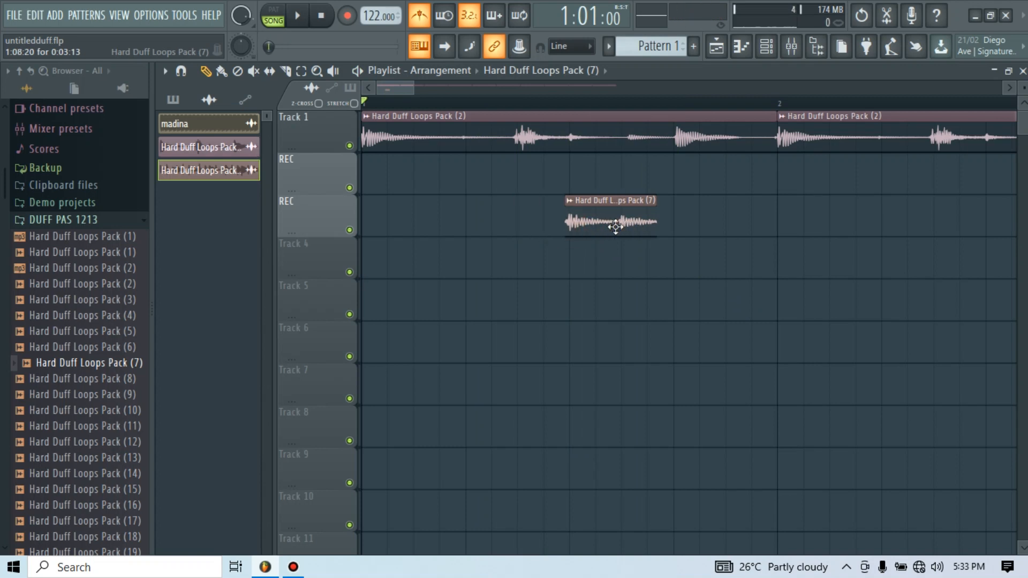
{"action": "key", "text": "space"}
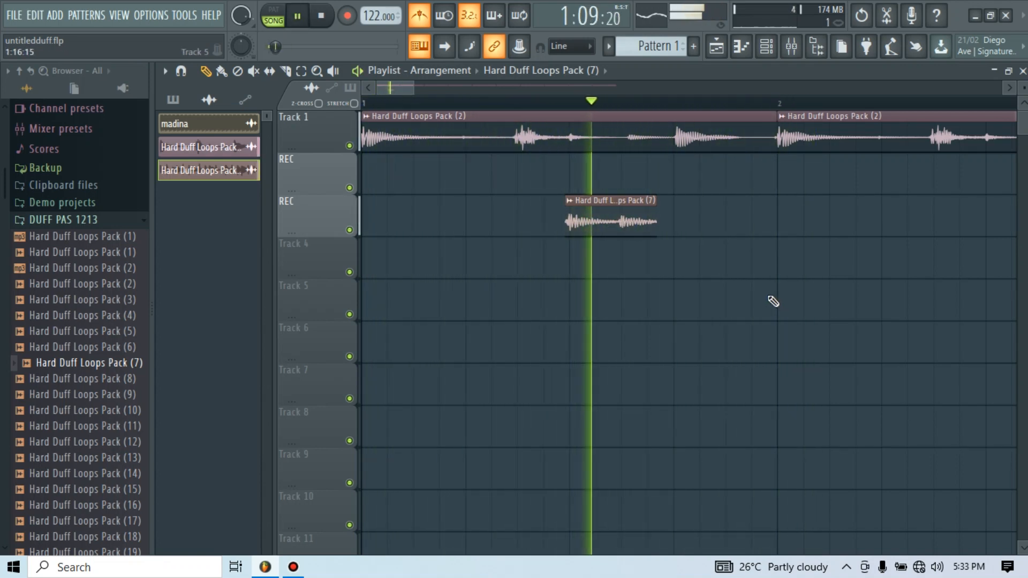
{"action": "key", "text": "space"}
{"action": "key", "text": "space"}
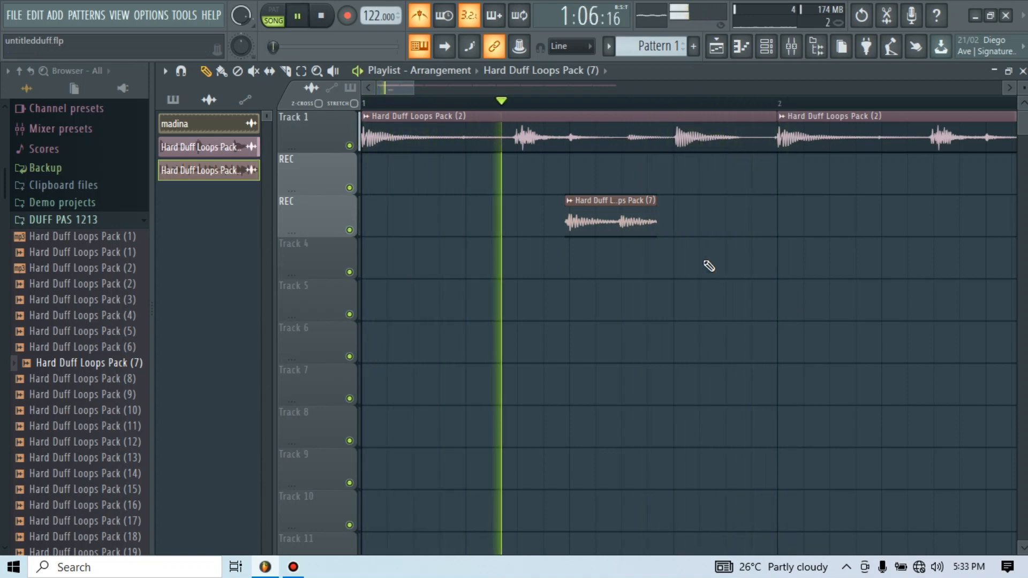
{"action": "key", "text": "space"}
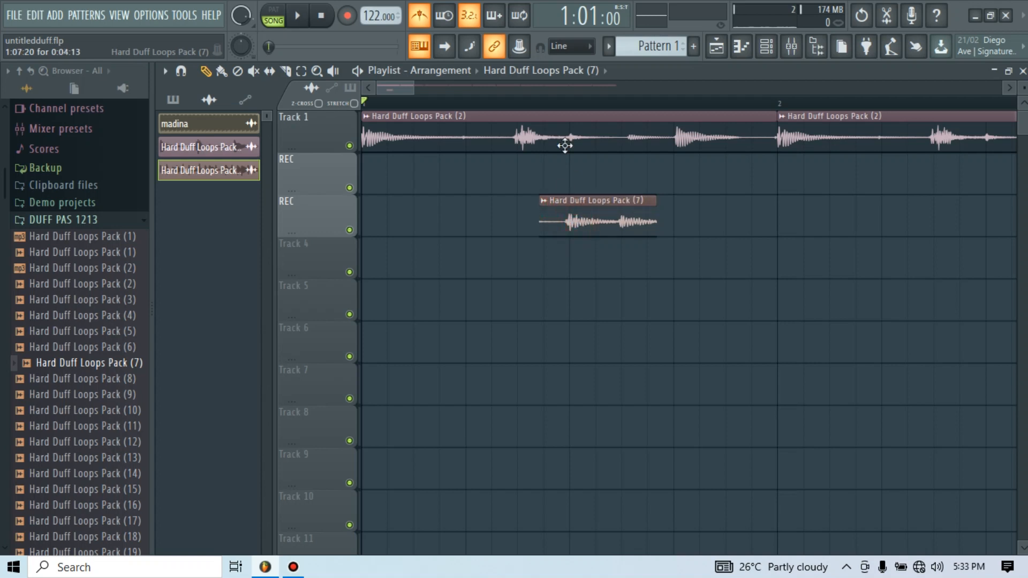
- Extend the start of the Hard Duff Loops Pack (7) piece to a 0:04:13 length, shift it to 1:08:00, and play it
{"action": "scroll", "coordinate": [561, 115], "scroll_direction": "up", "scroll_amount": 6}
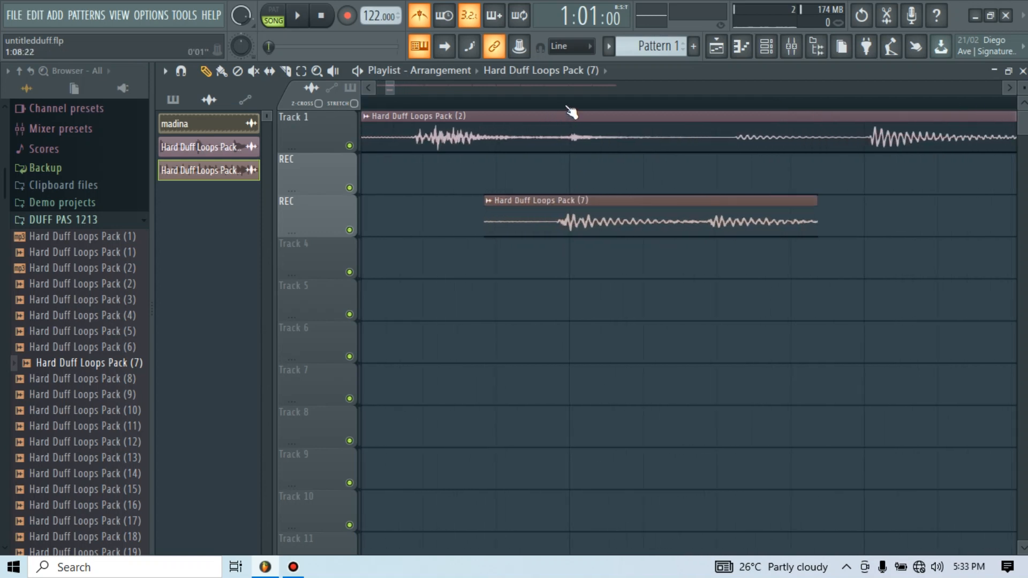
{"action": "left_click_drag", "start_coordinate": [602, 201], "coordinate": [622, 222]}
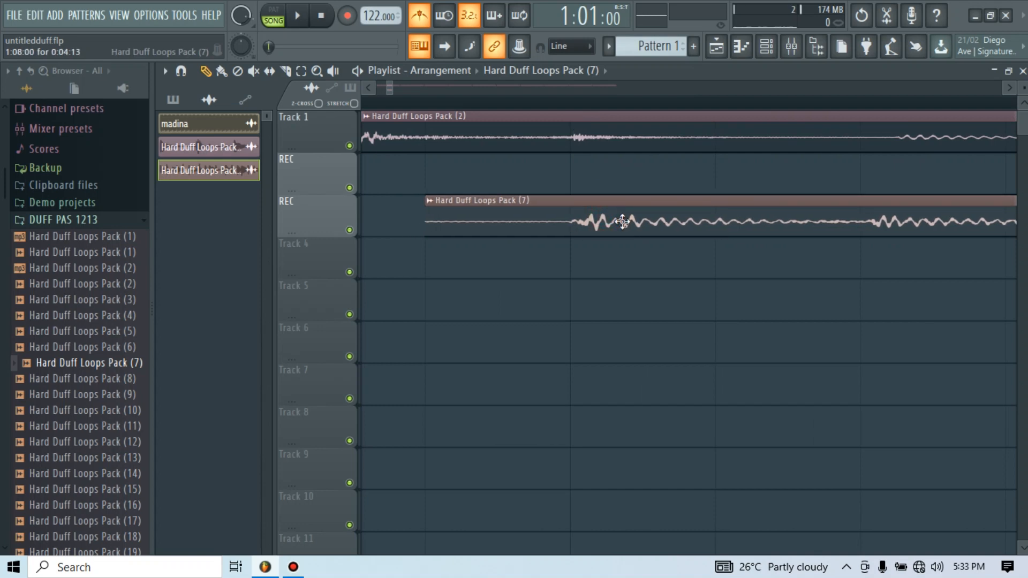
{"action": "scroll", "coordinate": [590, 112], "scroll_direction": "down", "scroll_amount": 8}
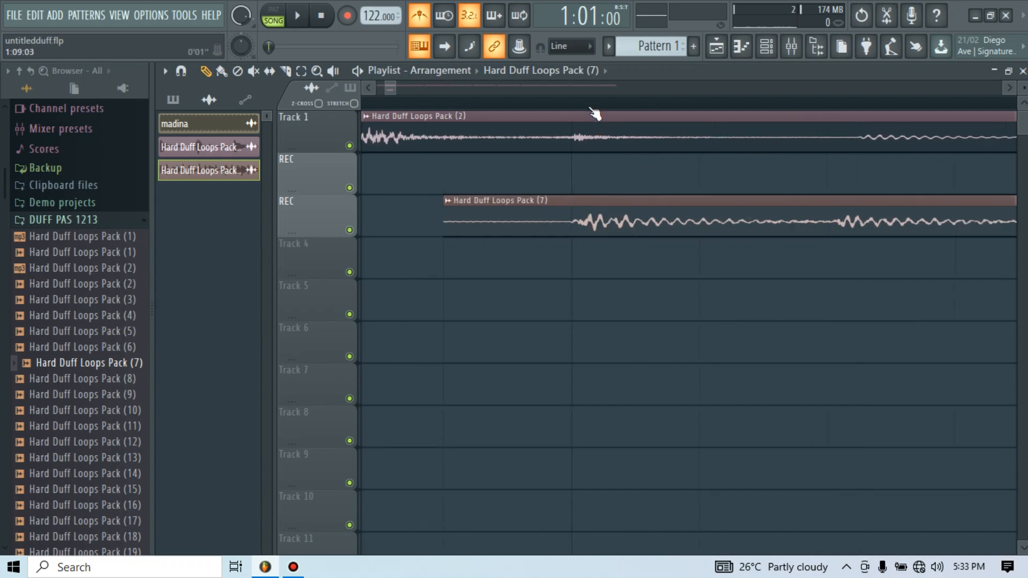
{"action": "key", "text": "space"}
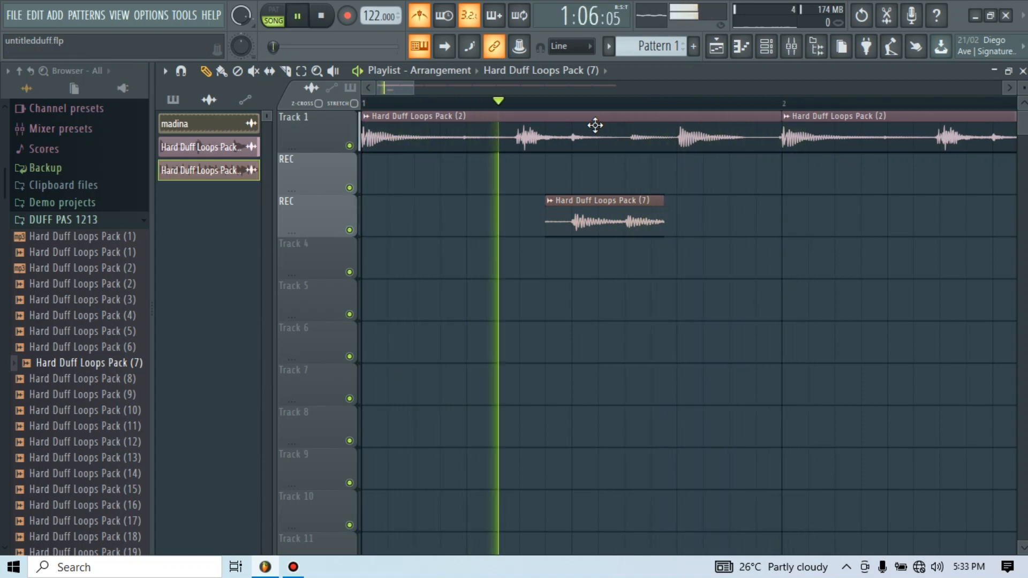
{"action": "key", "text": "space"}
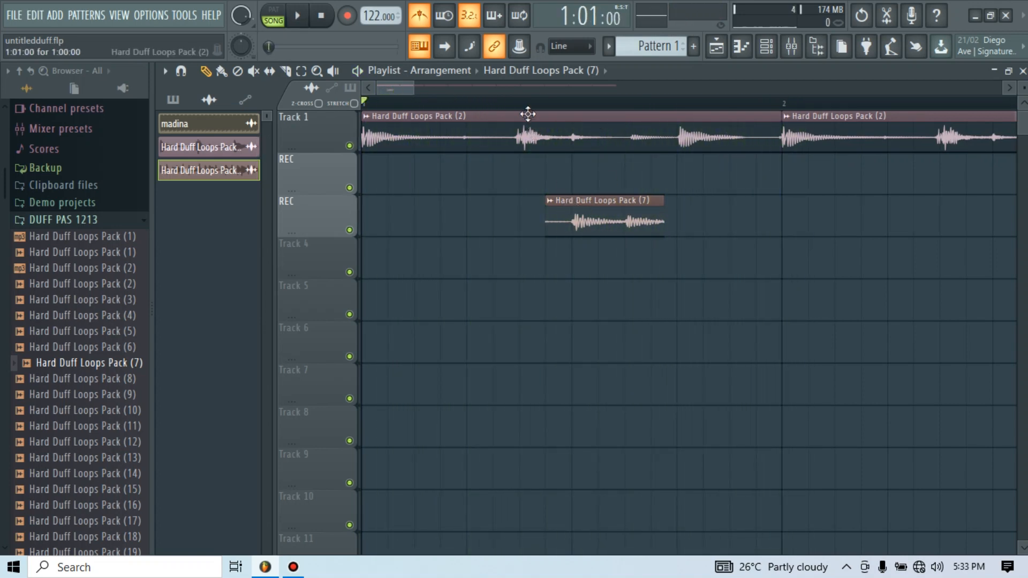
- Lengthen the lead-in of the Hard Duff Loops Pack (7) piece to 0:04:16 in total, keep its start at 1:08:00, and play it twice
{"action": "scroll", "coordinate": [536, 117], "scroll_direction": "up", "scroll_amount": 3}
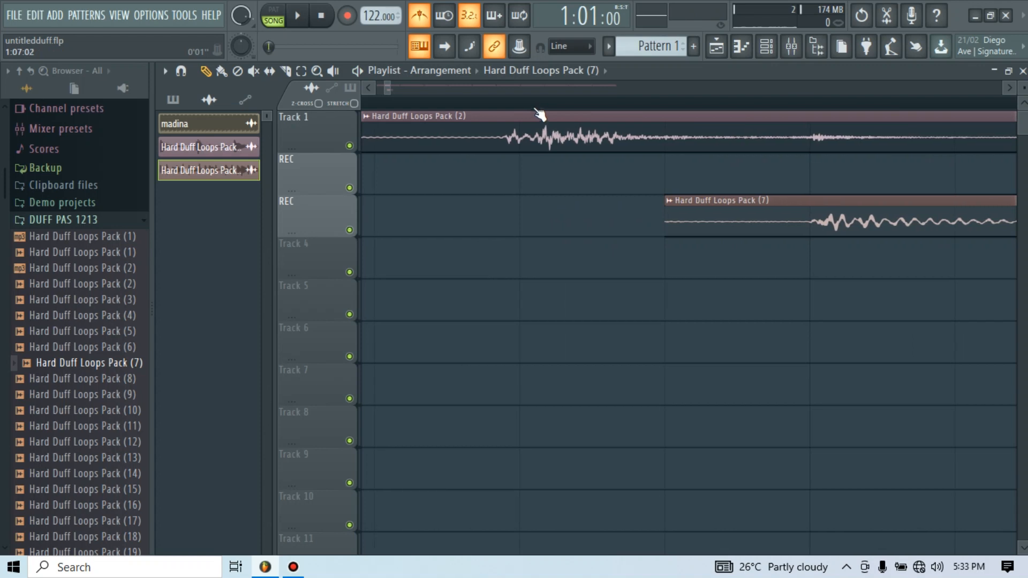
{"action": "left_click_drag", "start_coordinate": [666, 216], "coordinate": [706, 220]}
{"action": "key", "text": "space"}
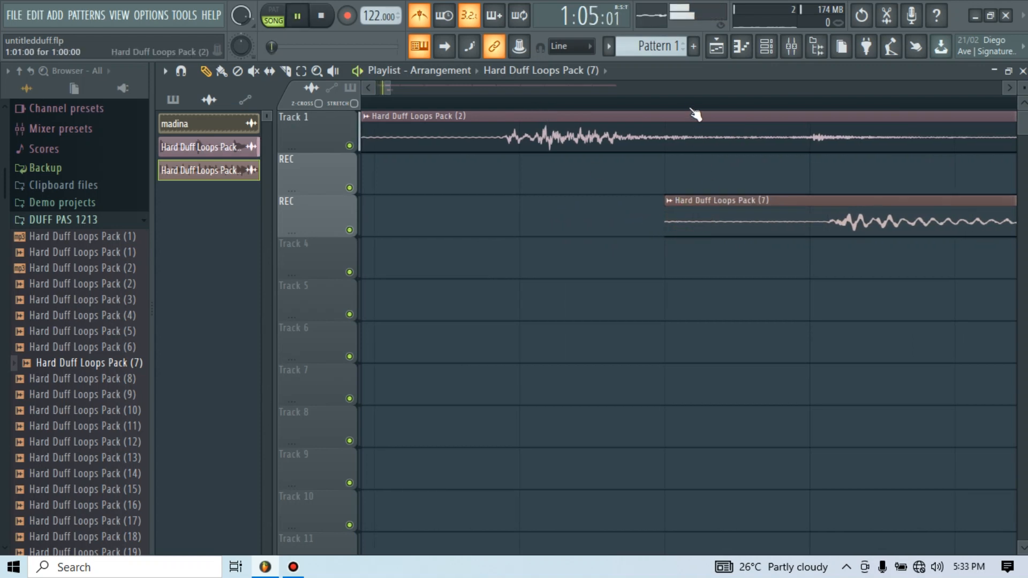
{"action": "scroll", "coordinate": [697, 110], "scroll_direction": "down", "scroll_amount": 3}
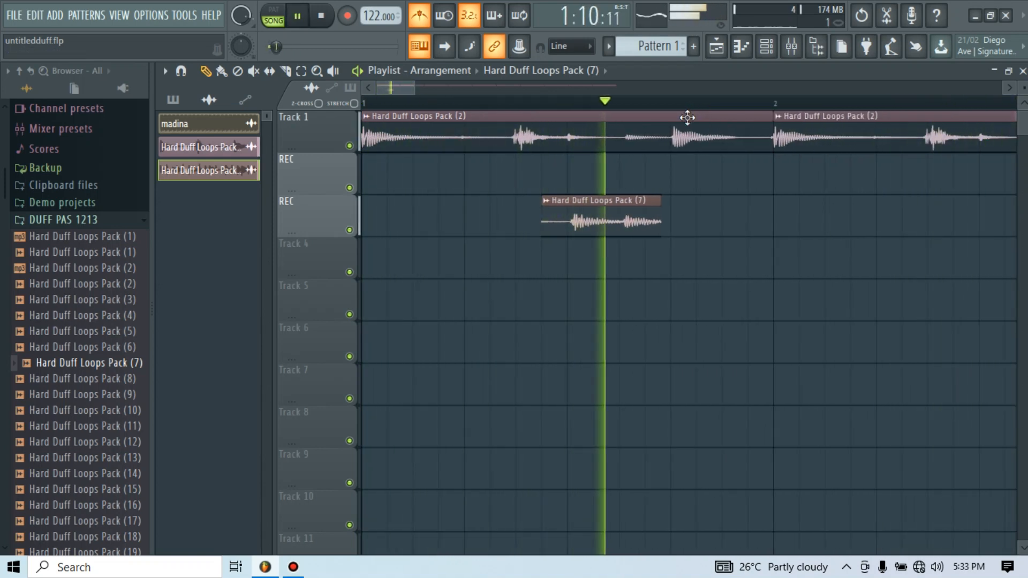
{"action": "key", "text": "space"}
{"action": "scroll", "coordinate": [678, 113], "scroll_direction": "down", "scroll_amount": 2}
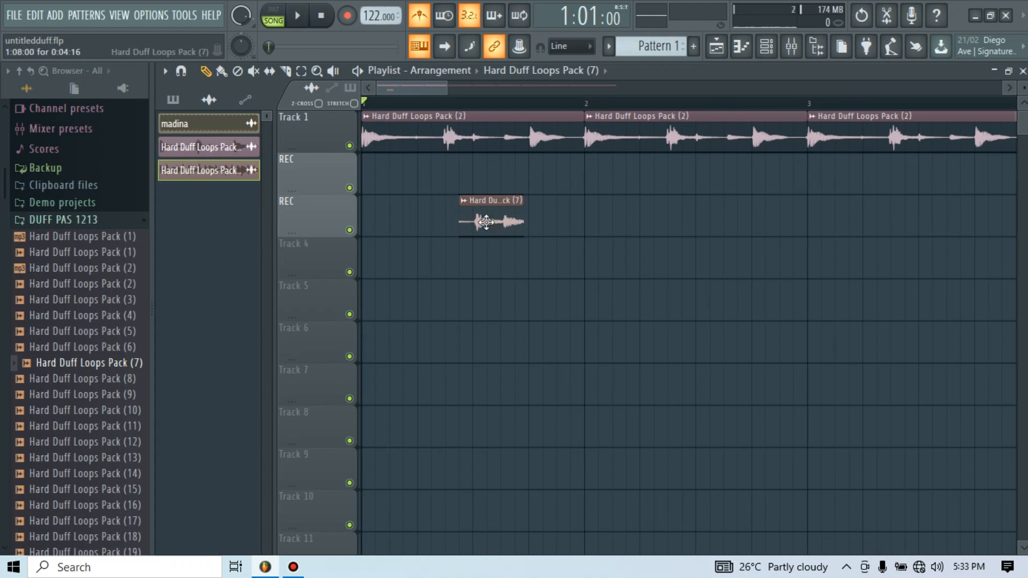
{"action": "key", "text": "space"}
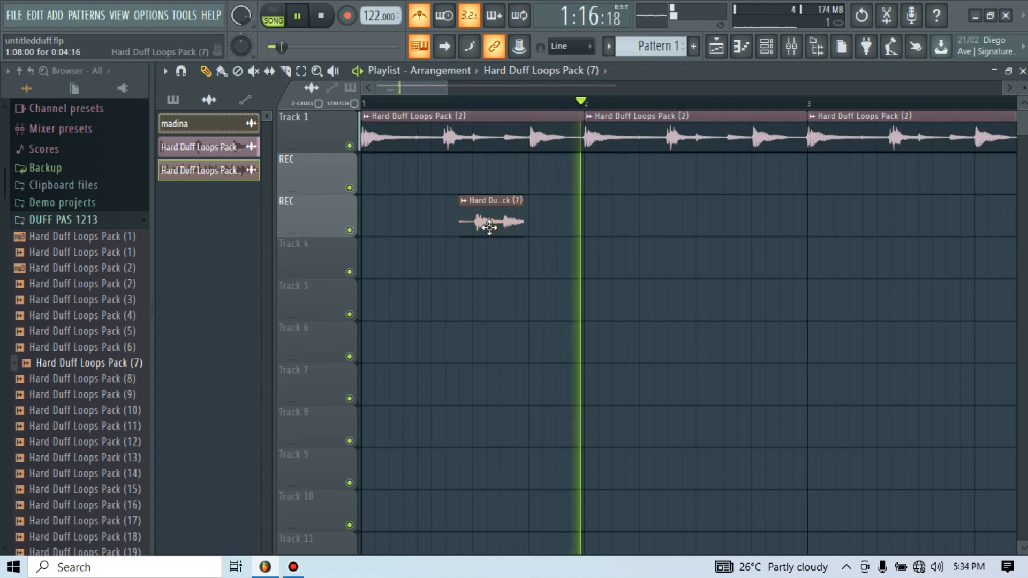
{"action": "key", "text": "space"}
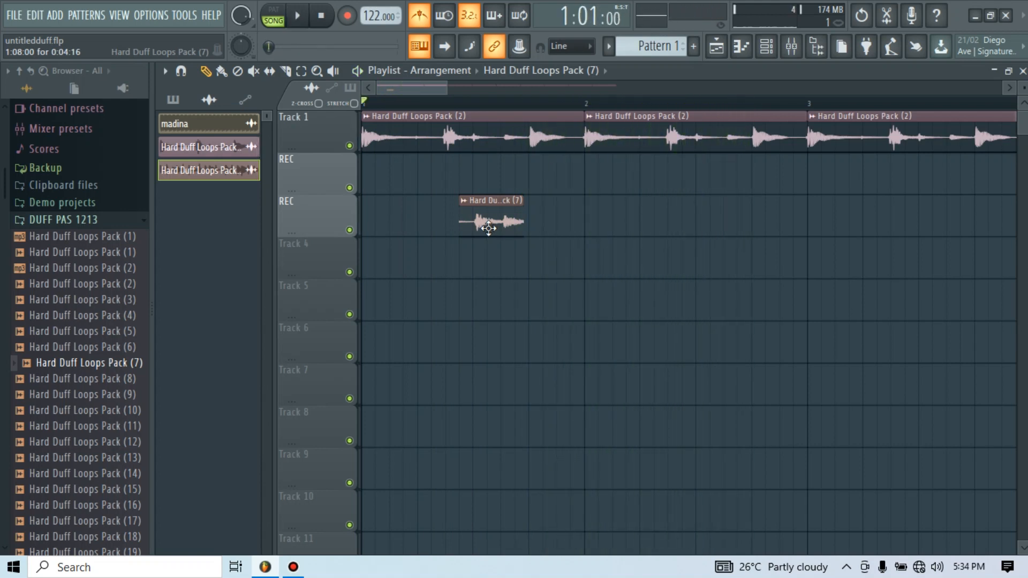
- Place a copy of the Hard Duff Loops Pack (7) piece at 2:08:00 on the same track and play both with Track 1
{"action": "left_click", "coordinate": [674, 203]}
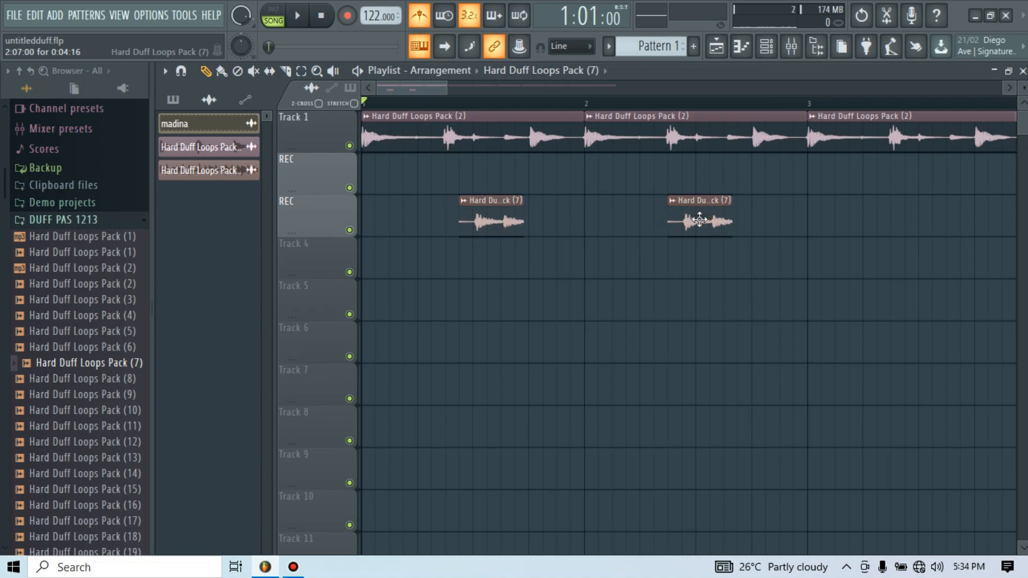
{"action": "mouse_move", "coordinate": [696, 221]}
{"action": "left_mouse_down"}
{"action": "mouse_move", "coordinate": [723, 221]}
{"action": "mouse_move", "coordinate": [708, 222]}
{"action": "left_mouse_up"}
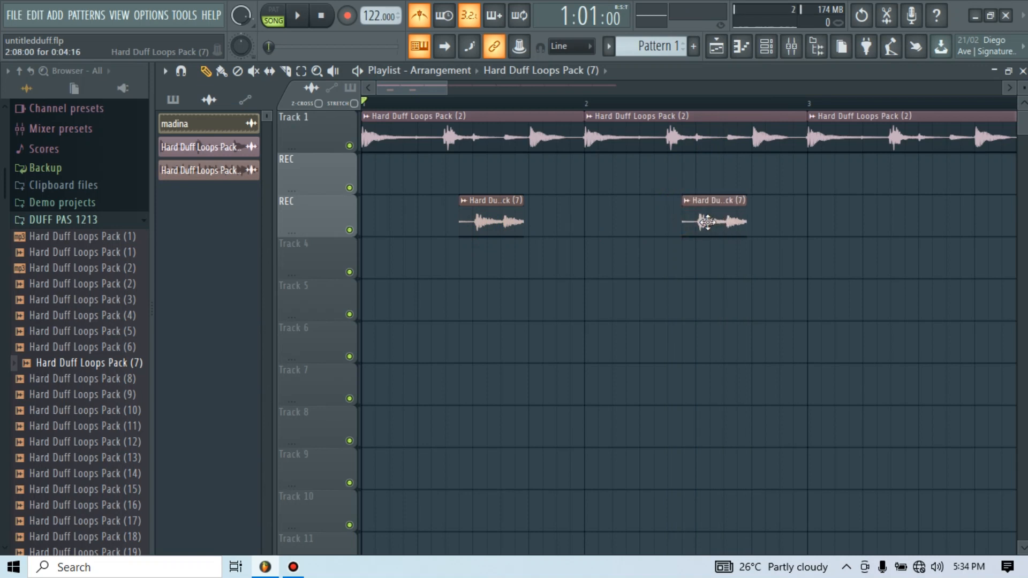
{"action": "key", "text": "space"}
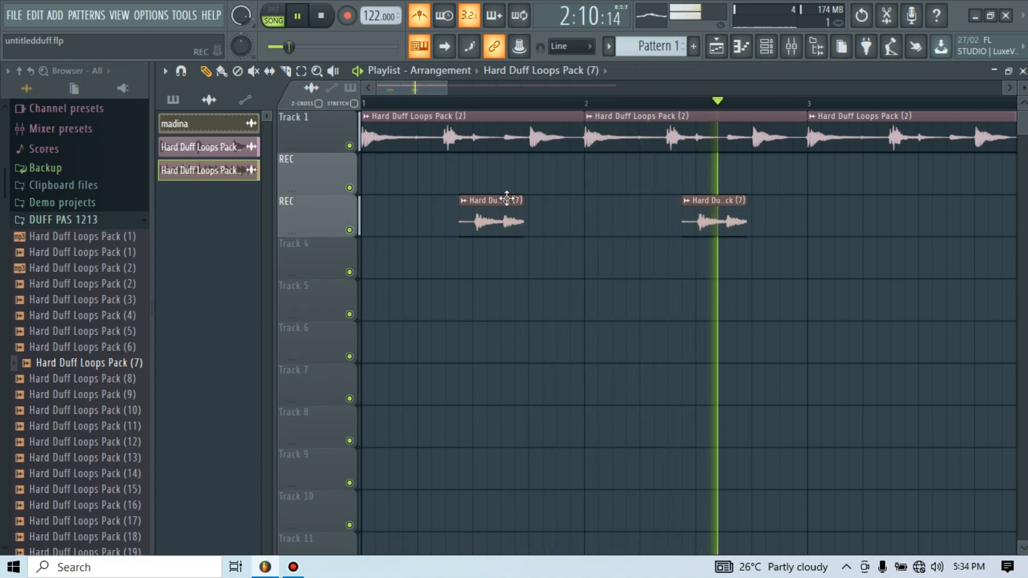
{"action": "scroll", "coordinate": [528, 114], "scroll_direction": "down", "scroll_amount": 2}
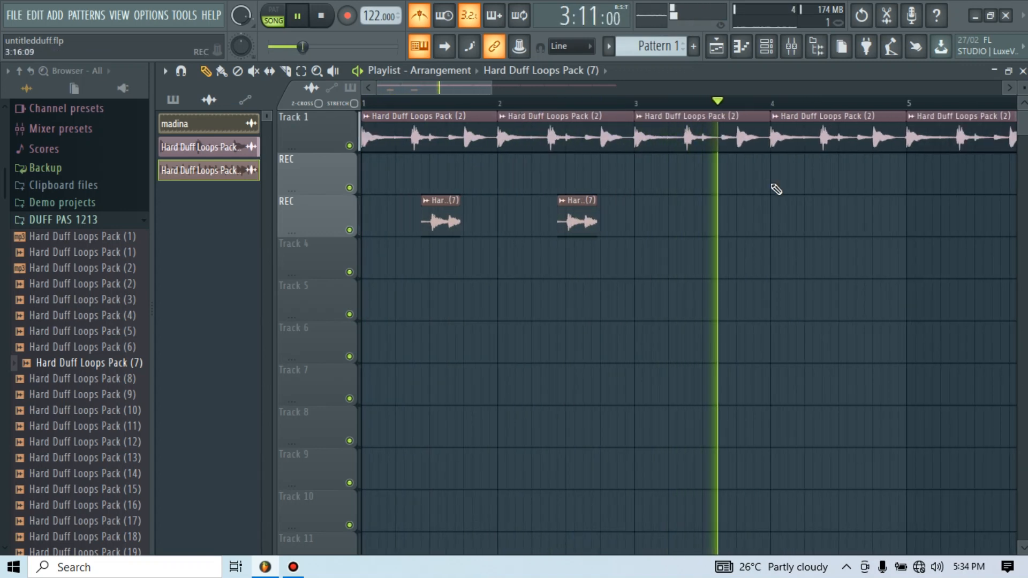
{"action": "key", "text": "space"}
- Play on into bar 3, and place a third copy of the Hard Duff Loops Pack (7) piece at the matching position in bar 3
{"action": "key", "text": "space"}
{"action": "left_click_drag", "start_coordinate": [461, 92], "coordinate": [503, 92]}
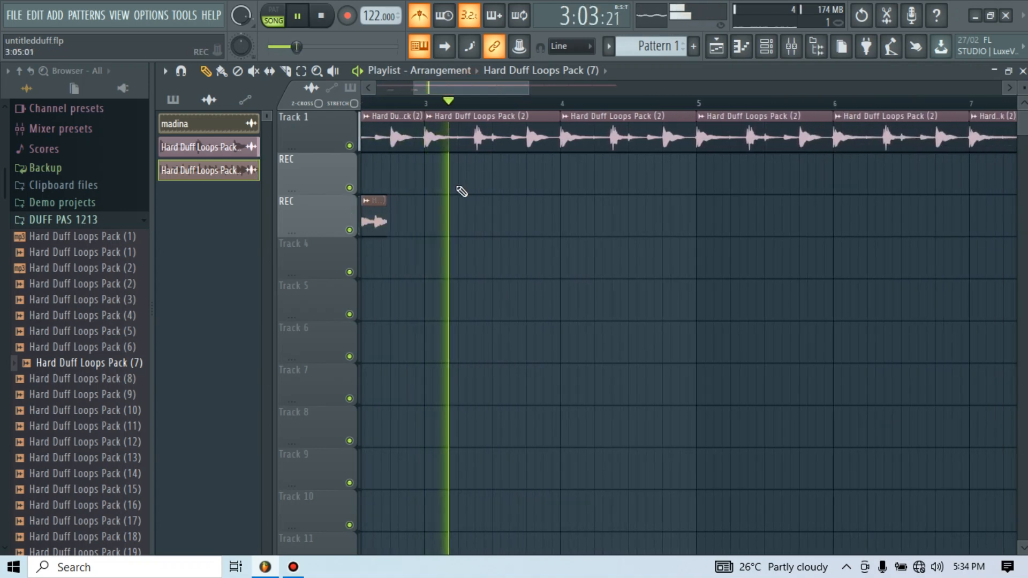
{"action": "key", "text": "space"}
{"action": "scroll", "coordinate": [455, 111], "scroll_direction": "up", "scroll_amount": 4}
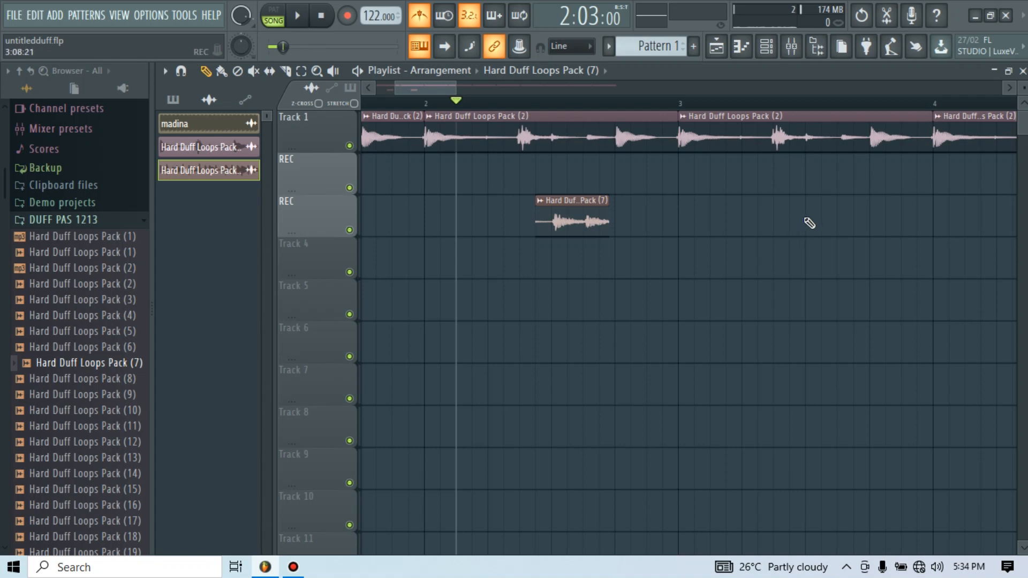
{"action": "mouse_move", "coordinate": [823, 222]}
{"action": "left_mouse_down"}
{"action": "mouse_move", "coordinate": [837, 222]}
{"action": "mouse_move", "coordinate": [822, 231]}
{"action": "left_mouse_up"}
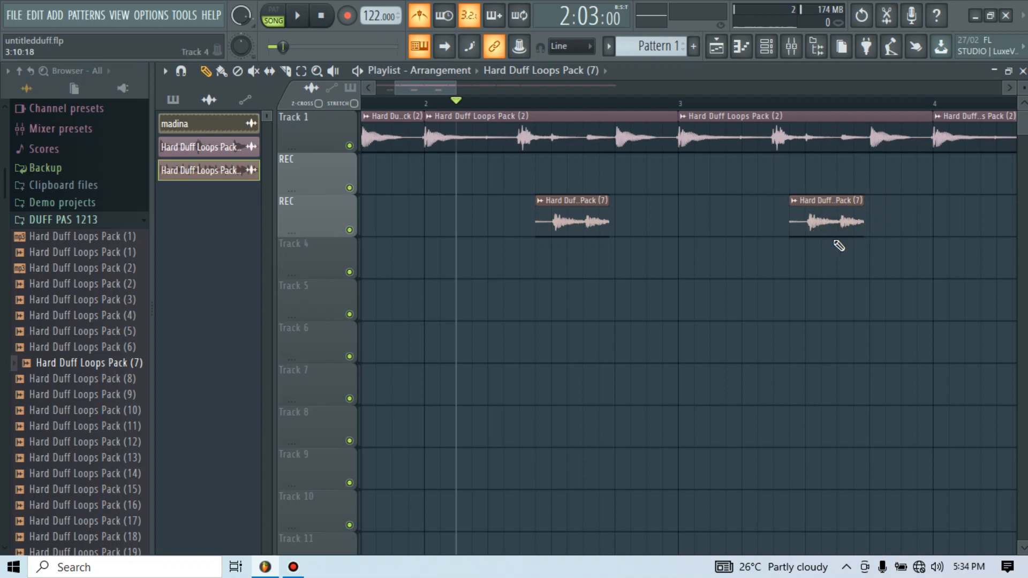
- Play on through bar 3, and place a copy of the Hard Duff Loops Pack (7) piece in bar 4, aligned with the bar 3 copy's position
{"action": "key", "text": "space"}
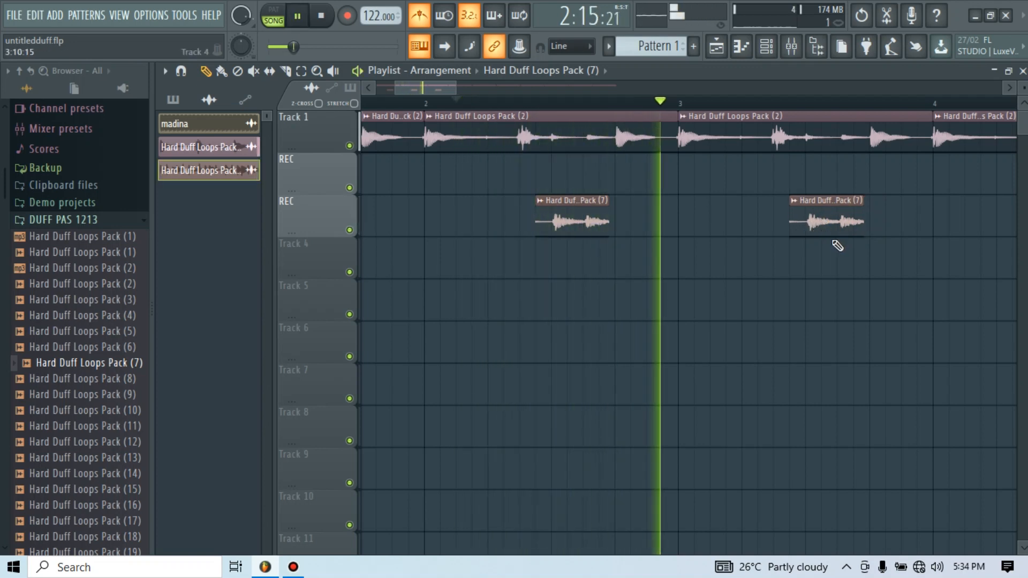
{"action": "left_click_drag", "start_coordinate": [432, 91], "coordinate": [483, 95]}
{"action": "key", "text": "space"}
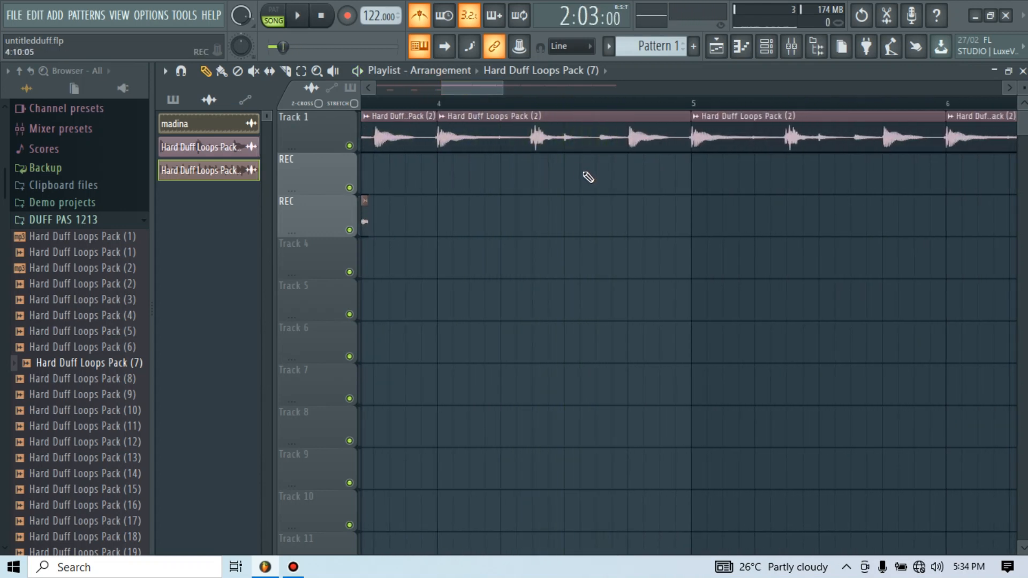
{"action": "left_click", "coordinate": [548, 212]}
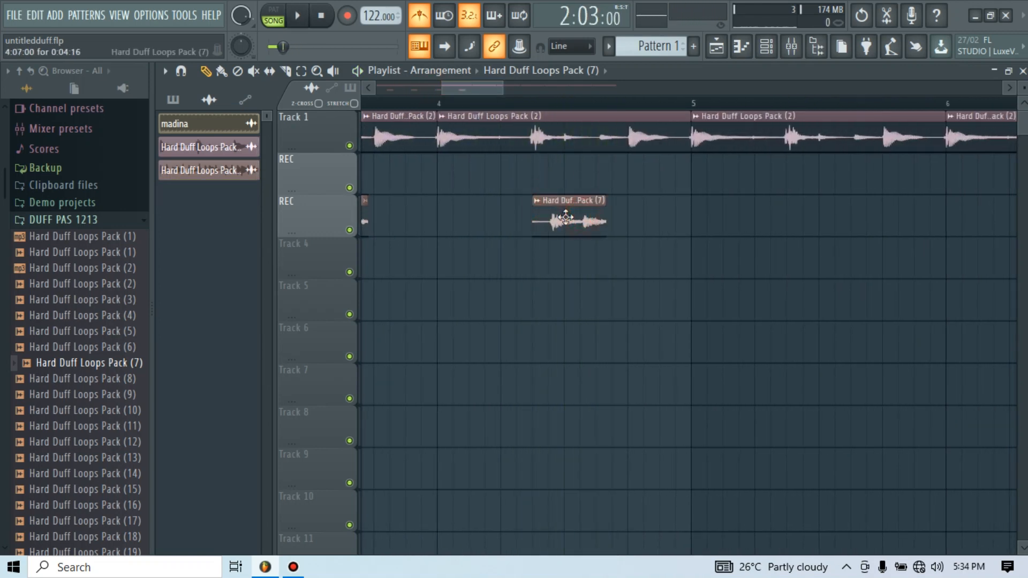
{"action": "key", "text": "space"}
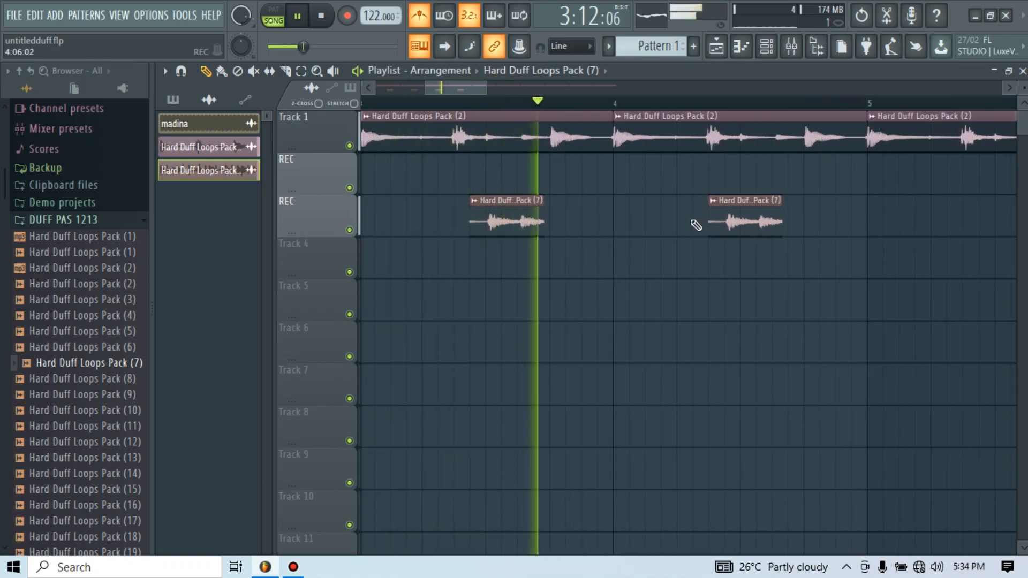
{"action": "left_click_drag", "start_coordinate": [745, 221], "coordinate": [759, 221]}
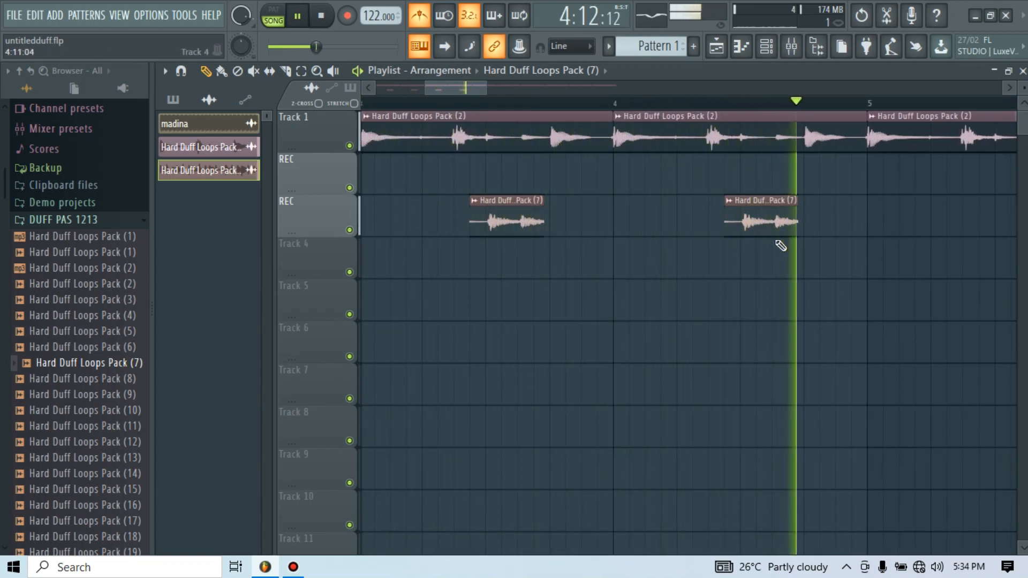
- Place copies of the Hard Duff Loops Pack (7) piece at the matching positions in bars 5 and 6, and play them with Track 1
{"action": "left_click_drag", "start_coordinate": [537, 104], "coordinate": [470, 98]}
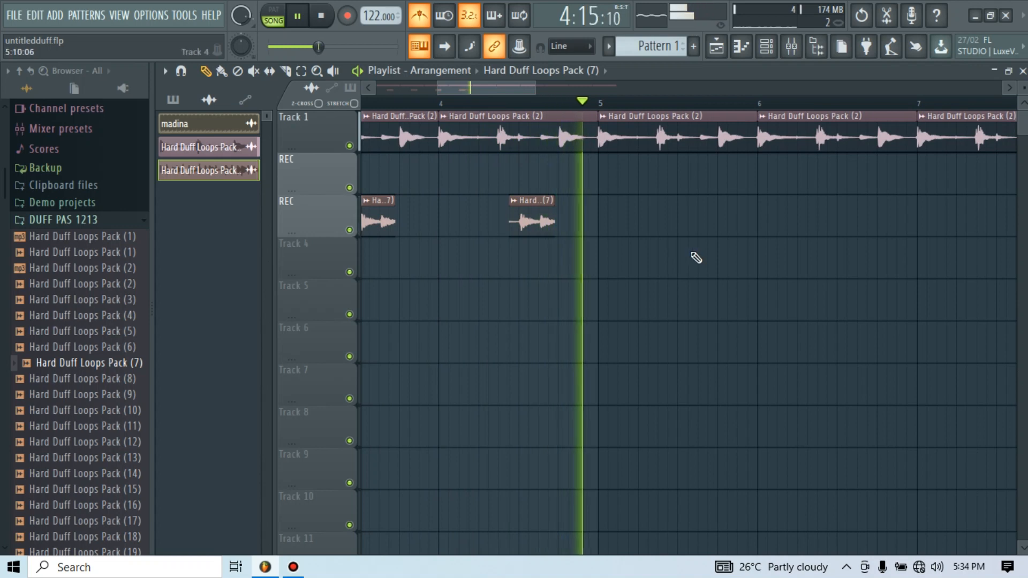
{"action": "key", "text": "space"}
{"action": "left_click", "coordinate": [658, 205]}
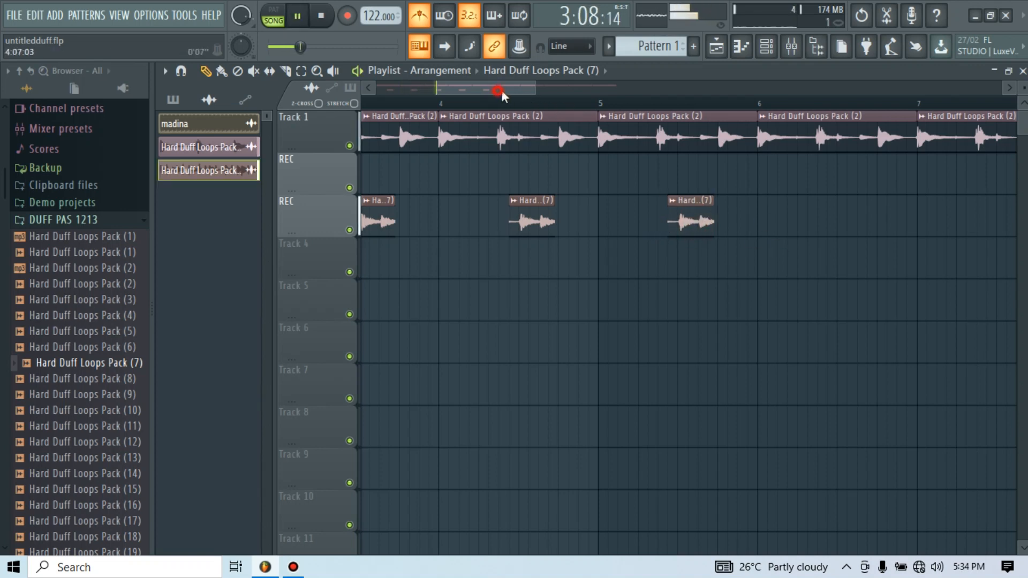
{"action": "left_click", "coordinate": [482, 220]}
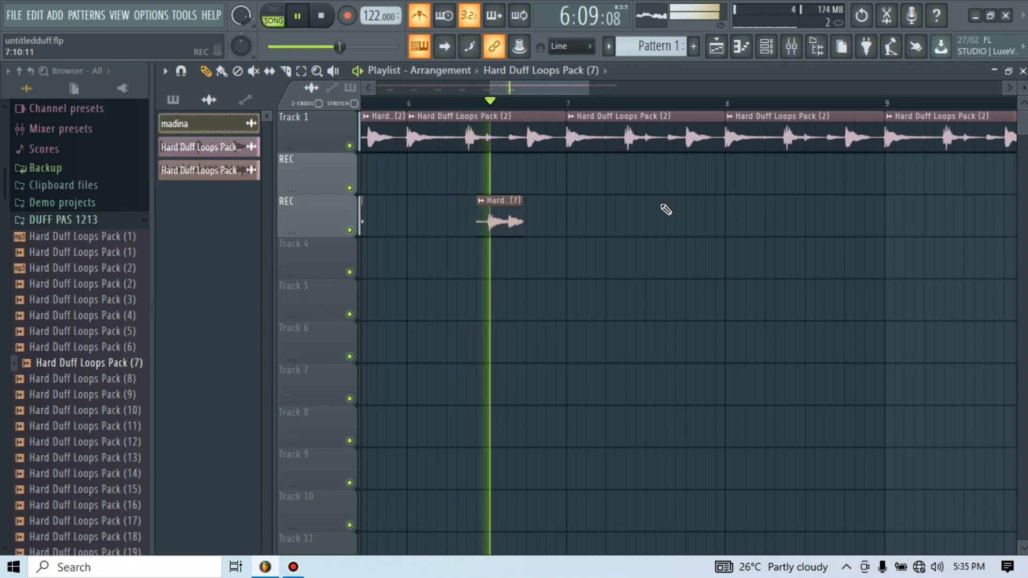
{"action": "key", "text": "space"}
- Place copies of the Hard Duff Loops Pack (7) piece at the matching positions in bars 7 and 8 of the same track
{"action": "left_click", "coordinate": [524, 89]}
{"action": "left_click_drag", "start_coordinate": [528, 92], "coordinate": [538, 95]}
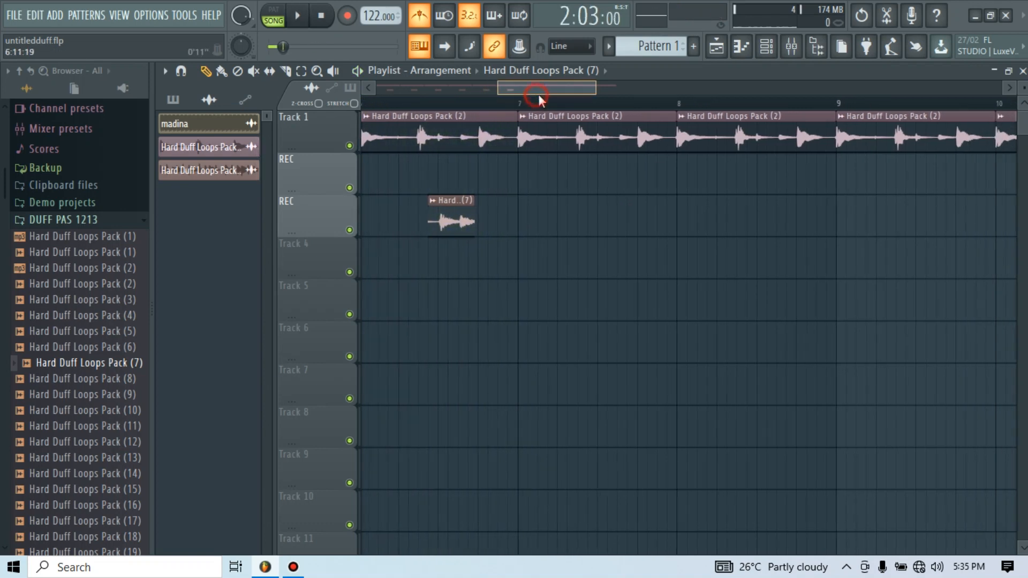
{"action": "left_click", "coordinate": [600, 221]}
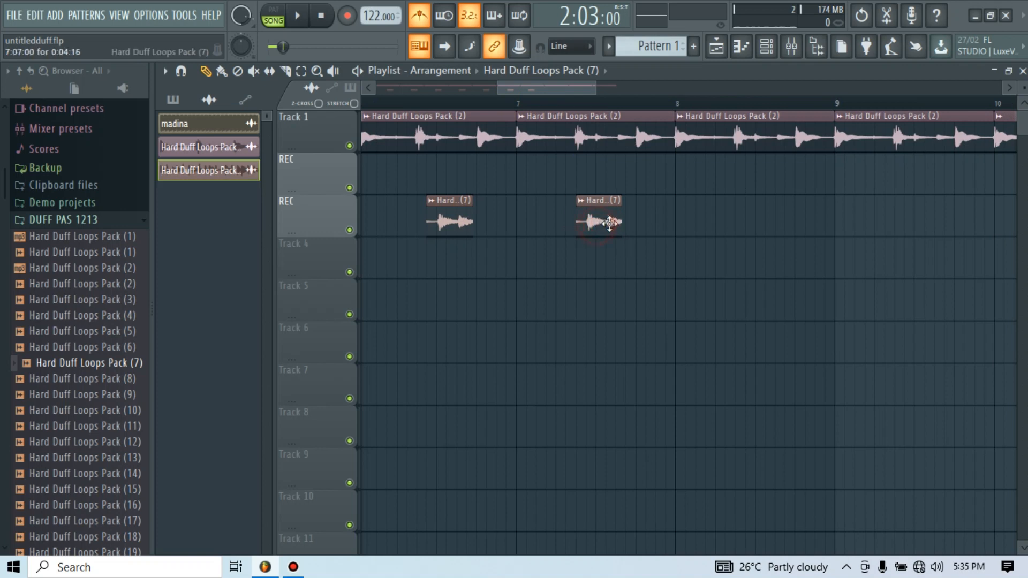
{"action": "left_click_drag", "start_coordinate": [550, 87], "coordinate": [583, 93]}
{"action": "left_click", "coordinate": [519, 220]}
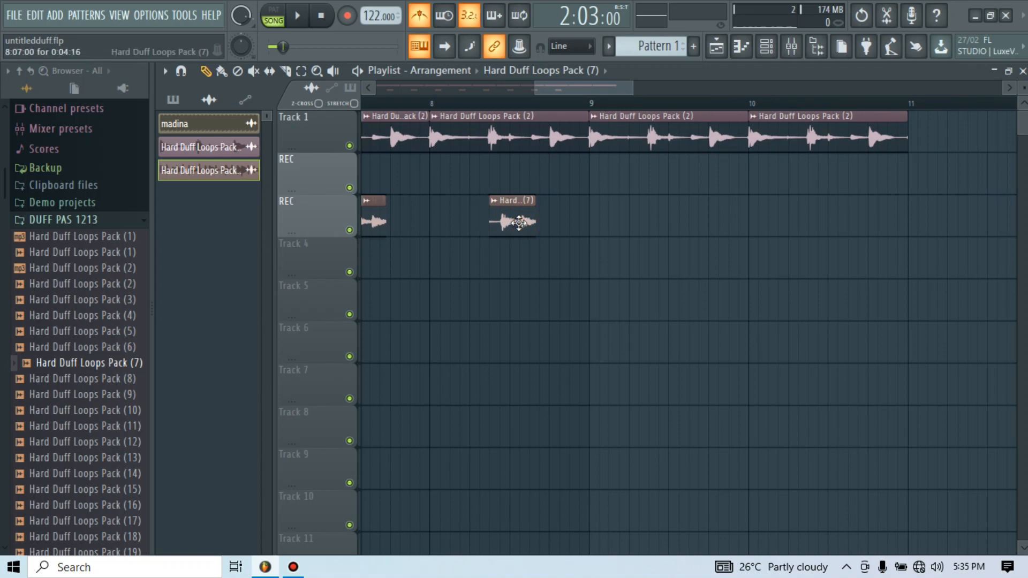
{"action": "scroll", "coordinate": [530, 110], "scroll_direction": "up", "scroll_amount": 5}
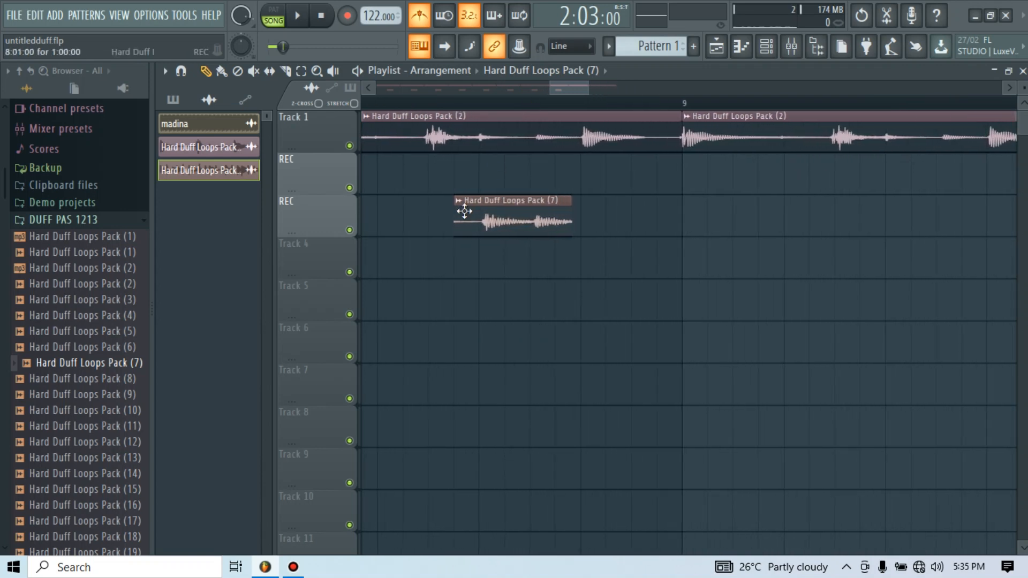
- Place a copy of the Hard Duff Loops Pack (7) piece at the matching position in bar 9 and another at 10:06:00
{"action": "scroll", "coordinate": [560, 91], "scroll_direction": "down", "scroll_amount": 2}
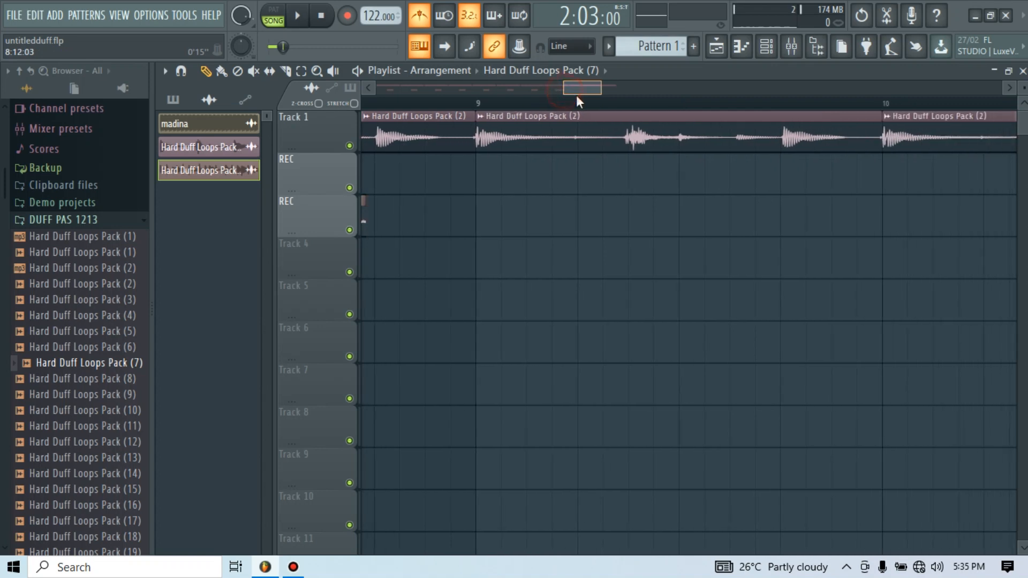
{"action": "scroll", "coordinate": [571, 110], "scroll_direction": "down", "scroll_amount": 2}
{"action": "scroll", "coordinate": [573, 101], "scroll_direction": "down", "scroll_amount": 4}
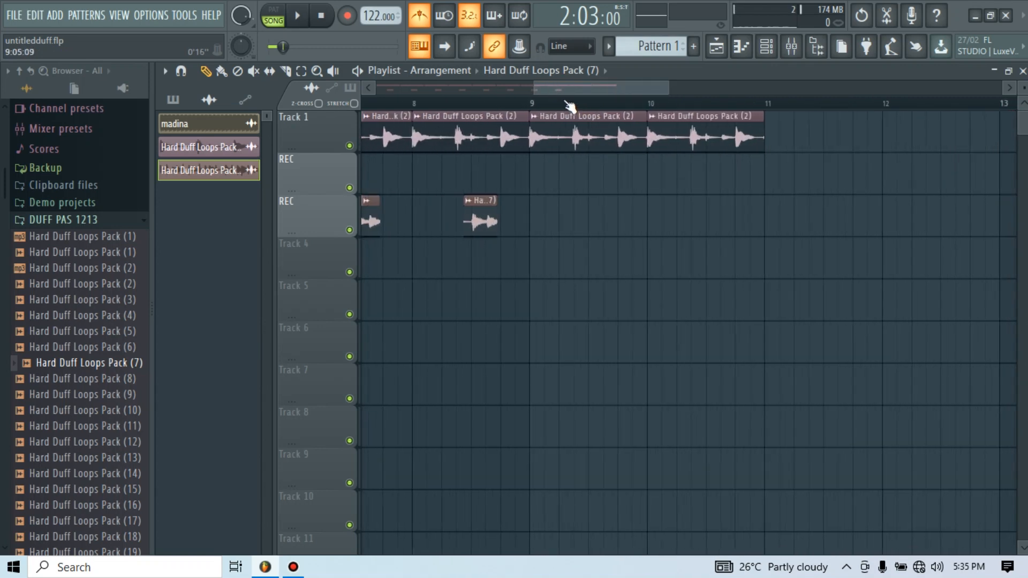
{"action": "left_click", "coordinate": [493, 205]}
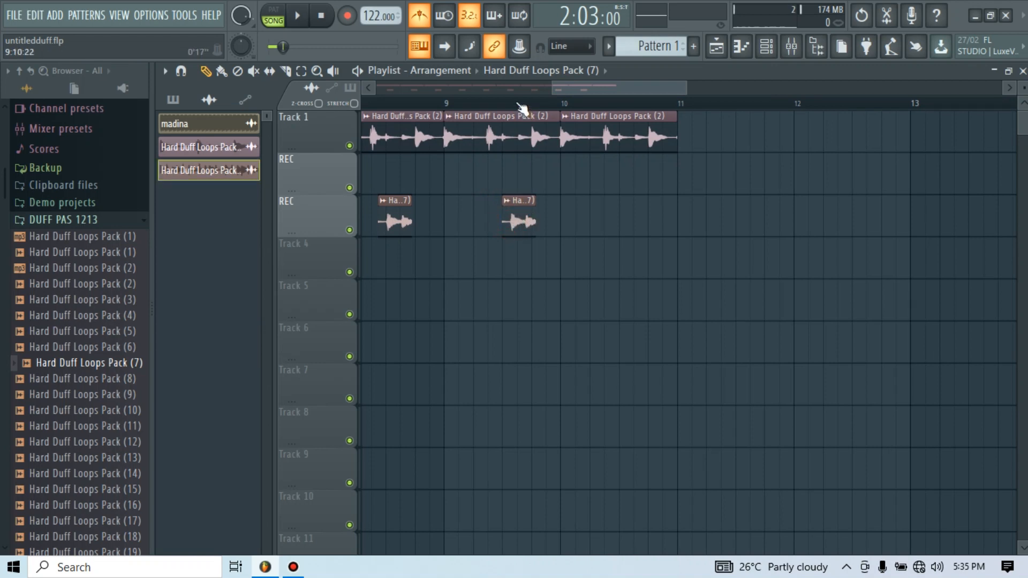
{"action": "scroll", "coordinate": [522, 110], "scroll_direction": "up", "scroll_amount": 4}
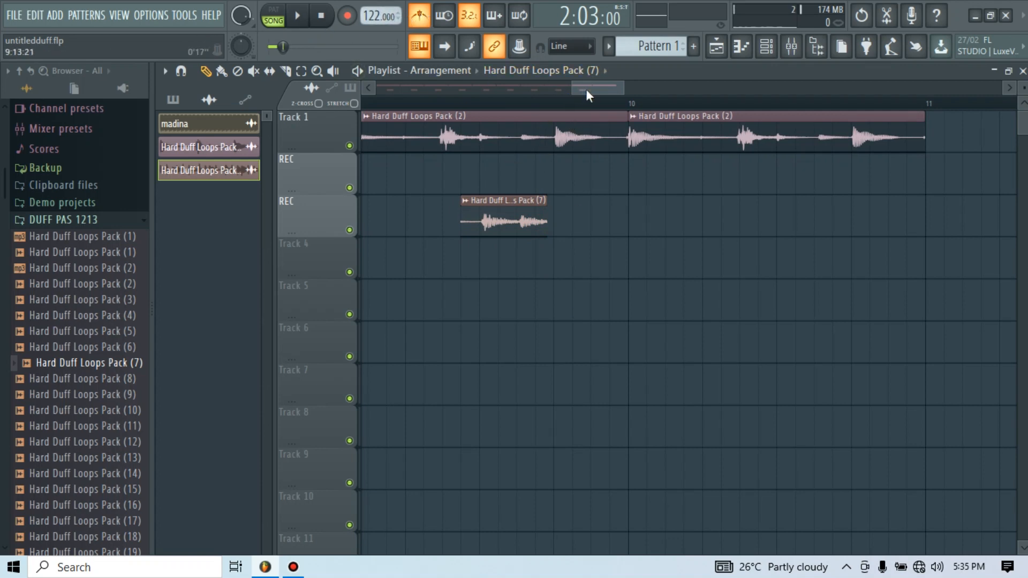
{"action": "left_click_drag", "start_coordinate": [587, 89], "coordinate": [615, 91]}
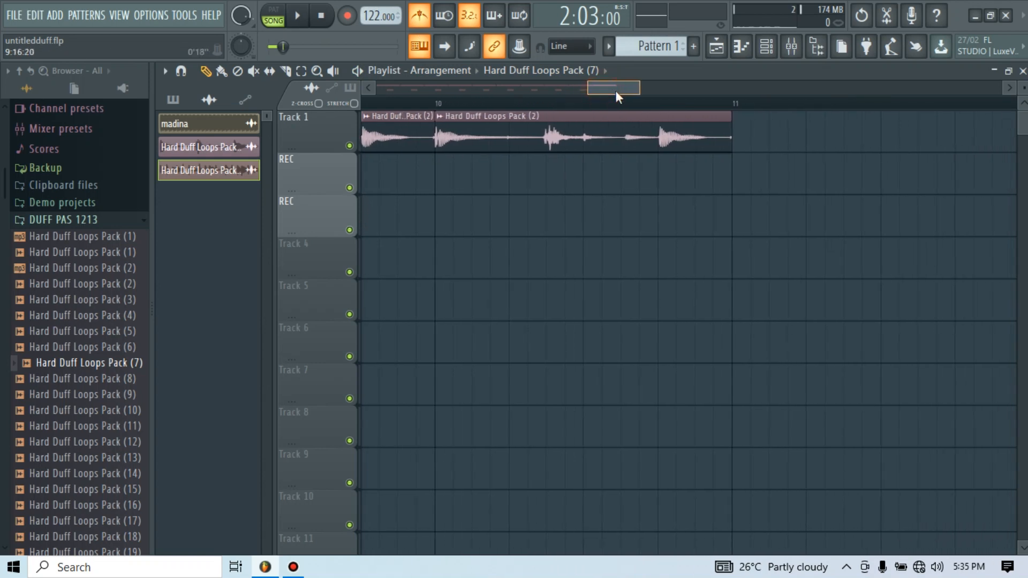
{"action": "left_click", "coordinate": [534, 213]}
{"action": "left_click_drag", "start_coordinate": [533, 213], "coordinate": [548, 219]}
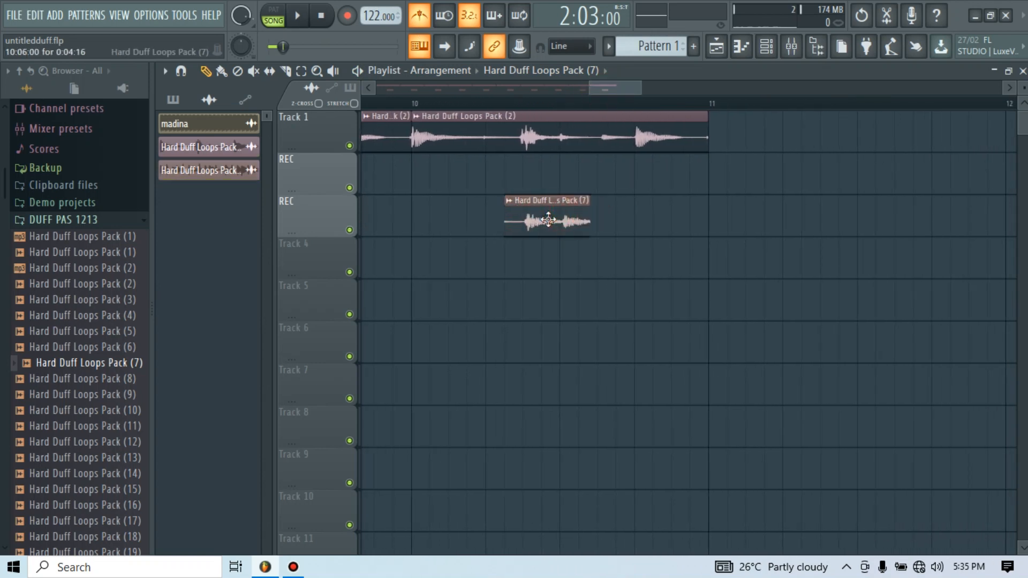
{"action": "scroll", "coordinate": [546, 99], "scroll_direction": "down", "scroll_amount": 4}
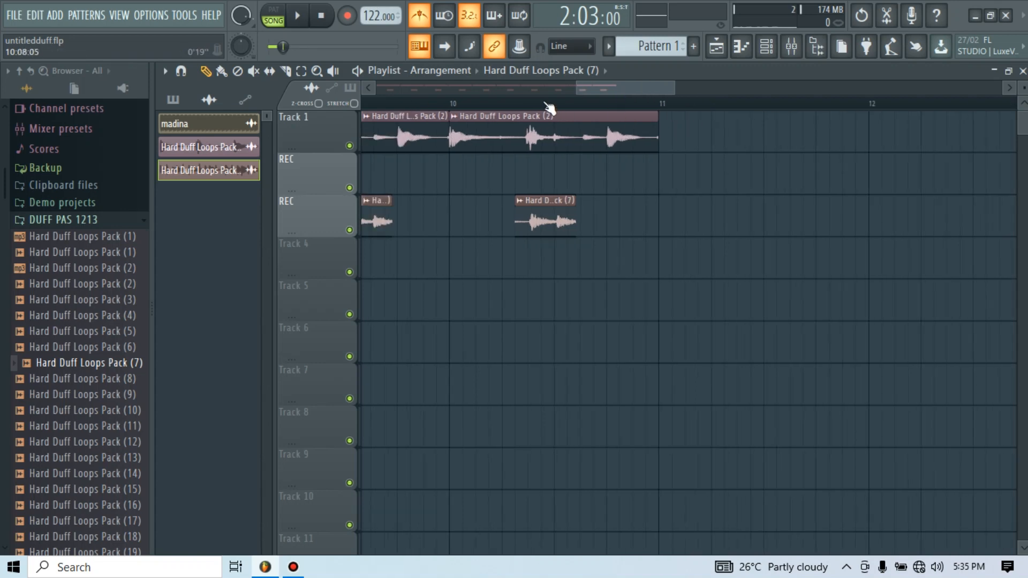
- Play the arrangement twice from 1:05:00 to check the repeated Hard Duff Loops Pack (7) pieces against the Track 1 loop
{"action": "left_click_drag", "start_coordinate": [667, 89], "coordinate": [381, 104]}
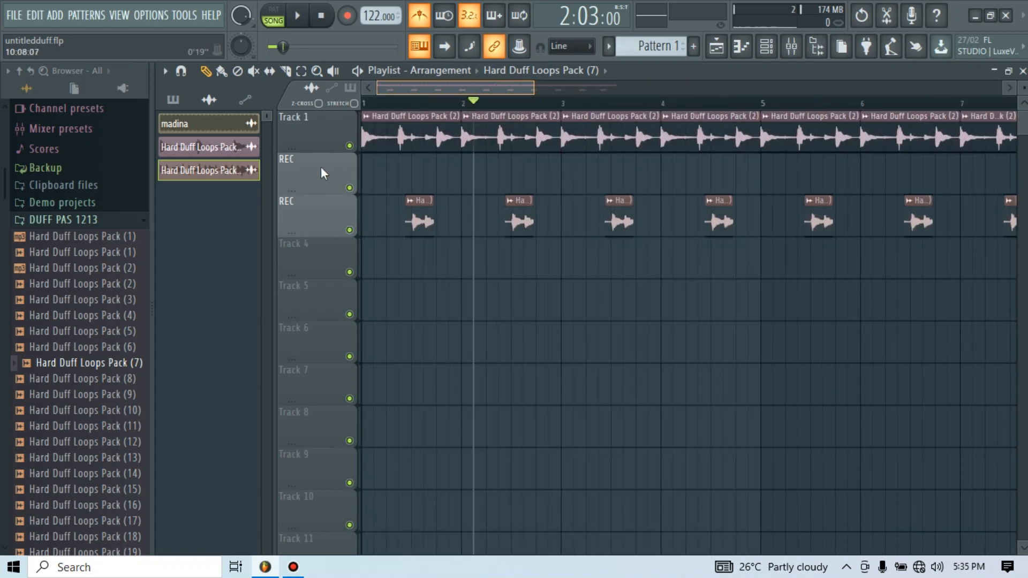
{"action": "left_click", "coordinate": [382, 104]}
{"action": "key", "text": "space"}
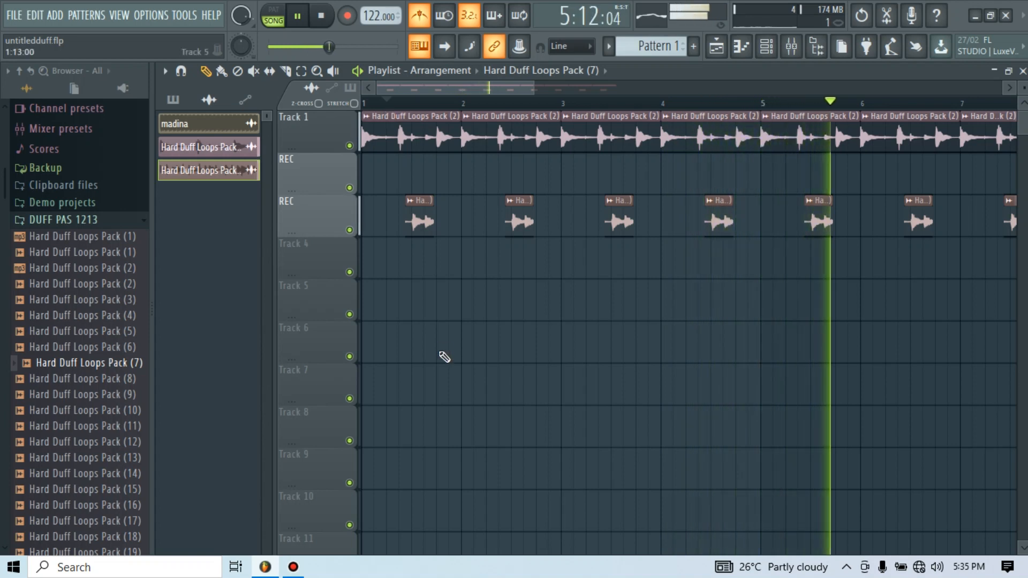
{"action": "key", "text": "space"}
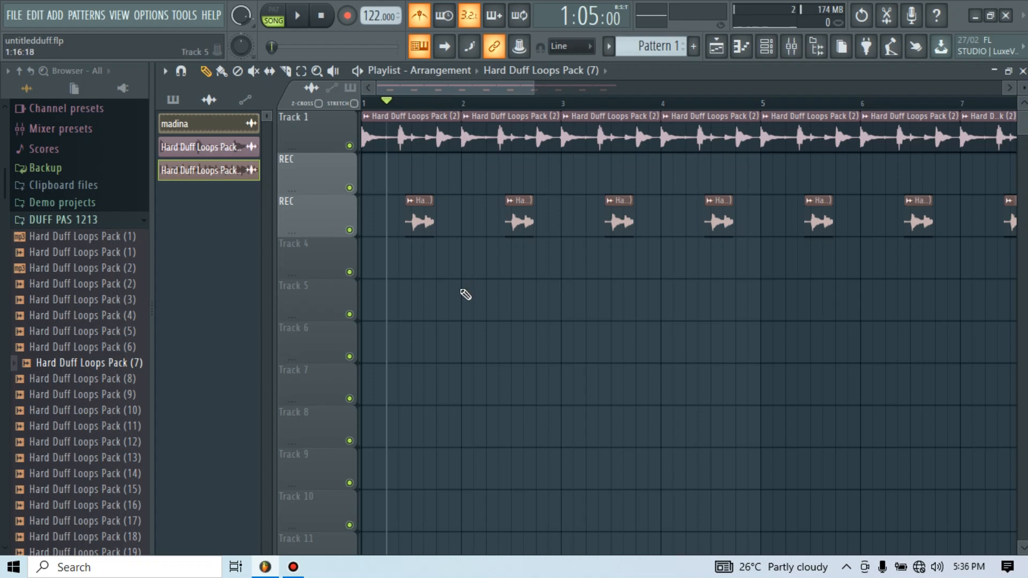
{"action": "key", "text": "space"}
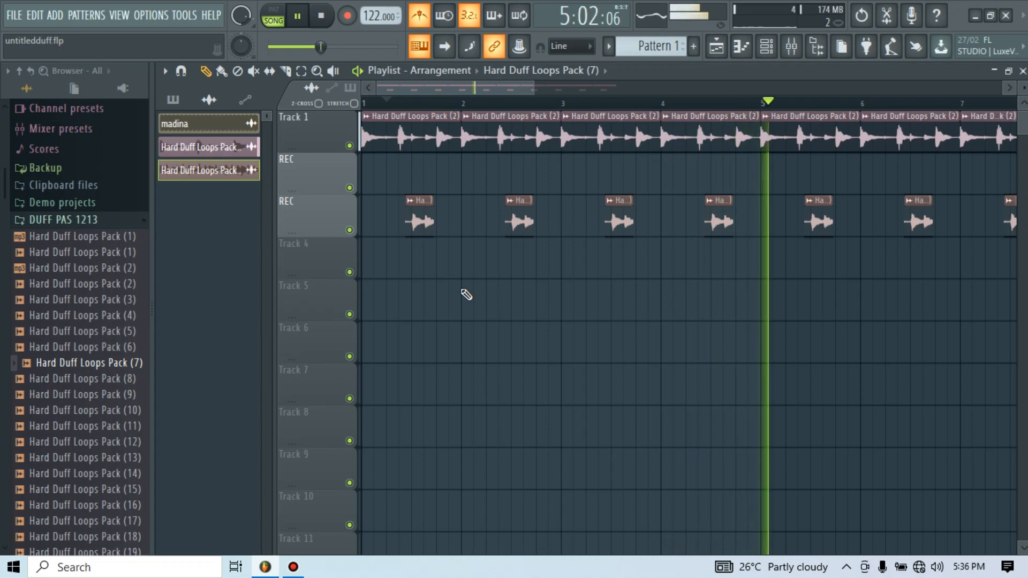
{"action": "left_click_drag", "start_coordinate": [454, 86], "coordinate": [517, 103]}
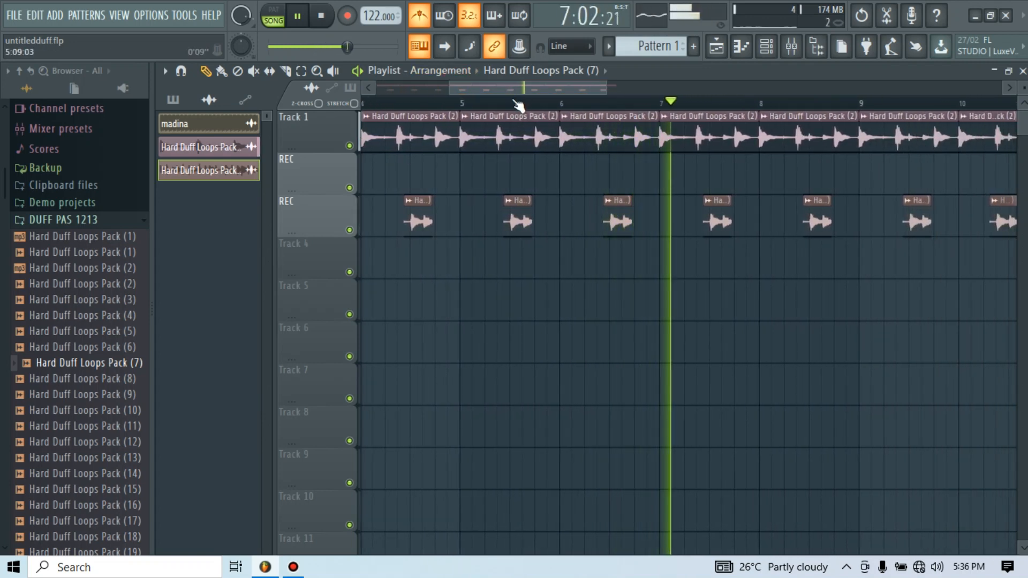
{"action": "key", "text": "space"}
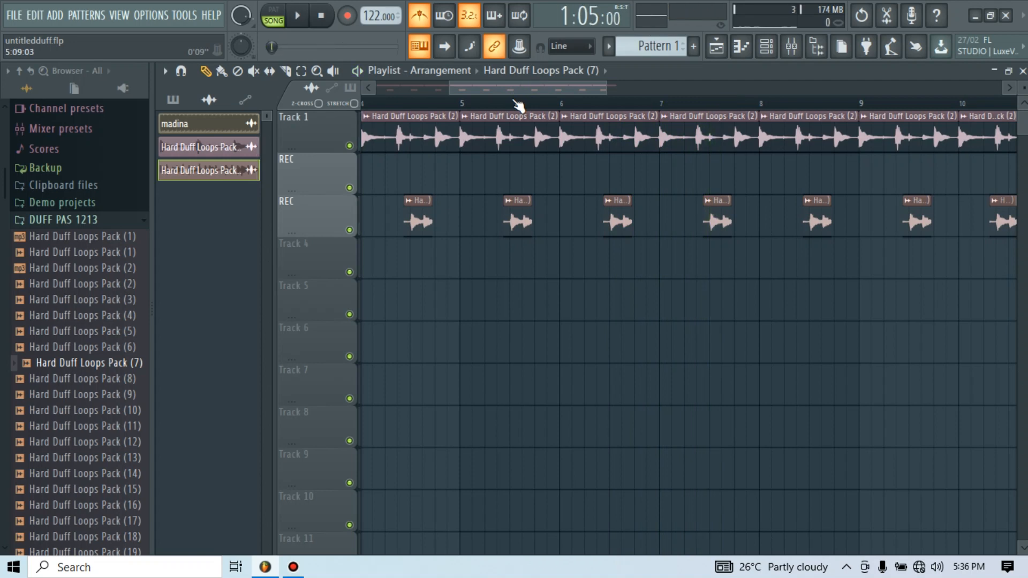
- Preview Hard Duff Loops Pack (4), (3) and both (2) samples from the DUFF PAS 1213 folder
{"action": "left_click_drag", "start_coordinate": [509, 96], "coordinate": [438, 94]}
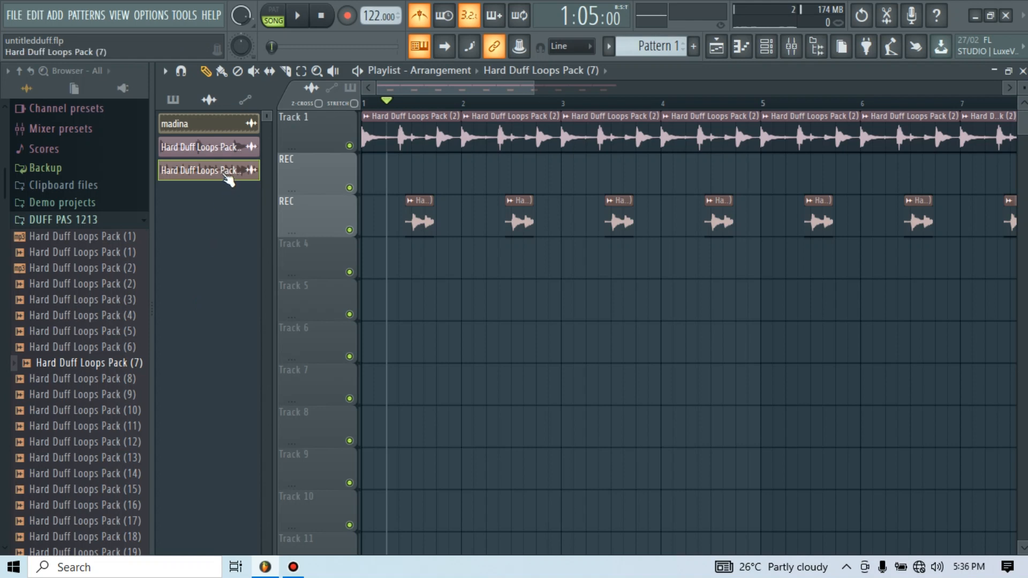
{"action": "left_click", "coordinate": [114, 316]}
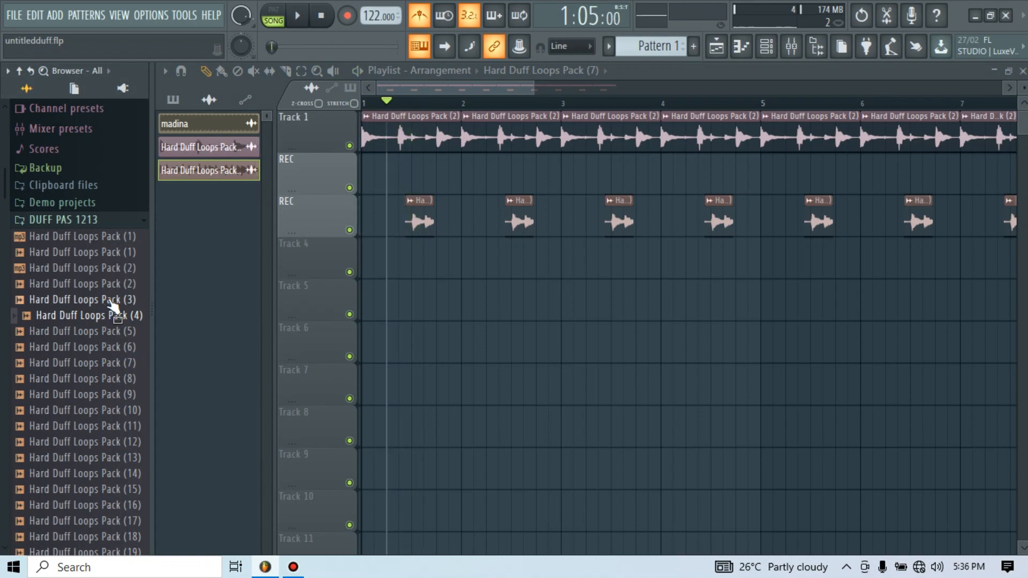
{"action": "left_click", "coordinate": [112, 300]}
{"action": "left_click", "coordinate": [115, 284]}
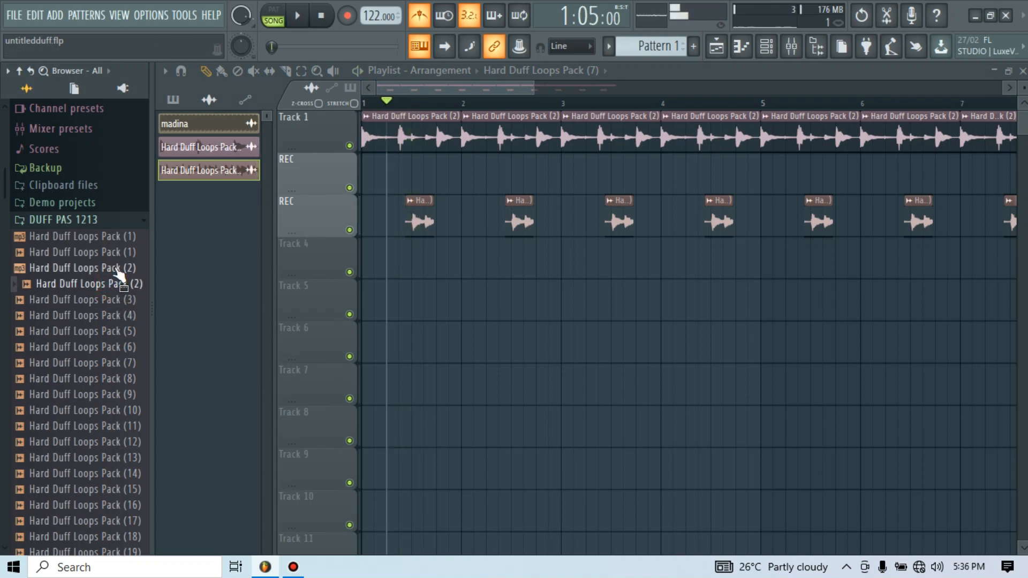
{"action": "left_click", "coordinate": [117, 269]}
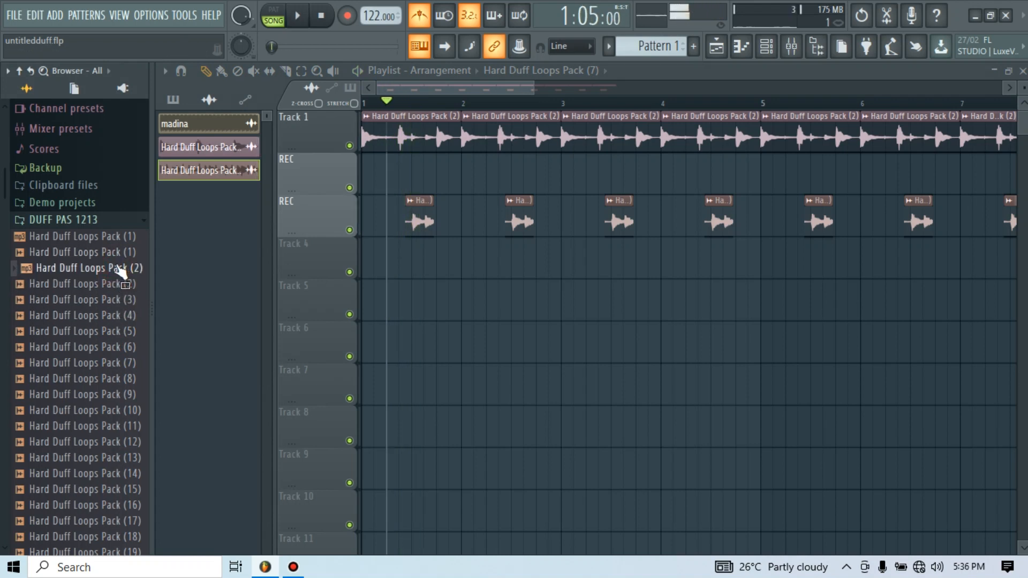
- Add the mp3 Hard Duff Loops Pack (2) sample to Track 5 in bar 1, mute both REC tracks, and play it with Track 1
{"action": "left_click_drag", "start_coordinate": [119, 268], "coordinate": [419, 287]}
{"action": "left_click", "coordinate": [349, 229]}
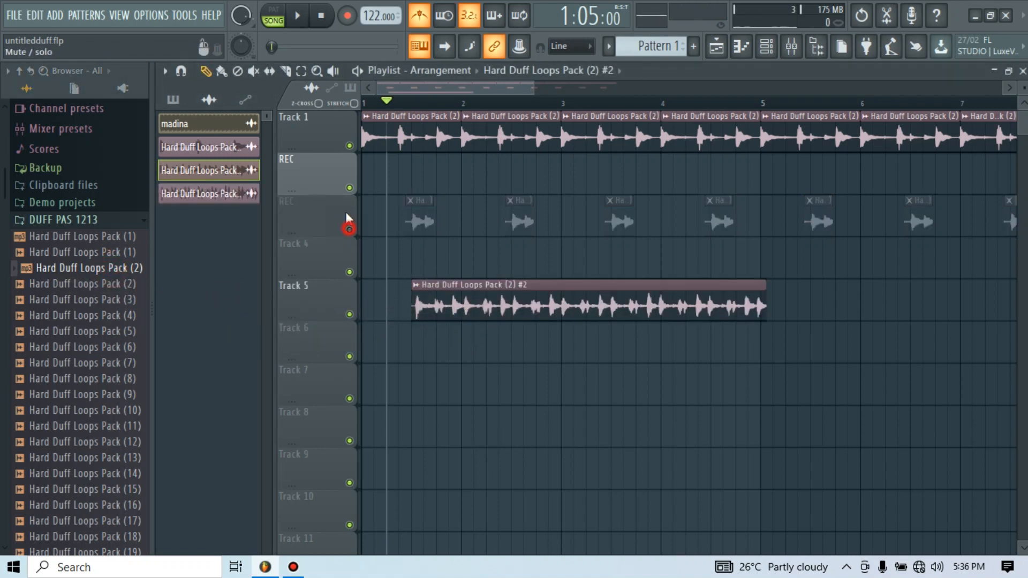
{"action": "left_click", "coordinate": [349, 188]}
{"action": "key", "text": "space"}
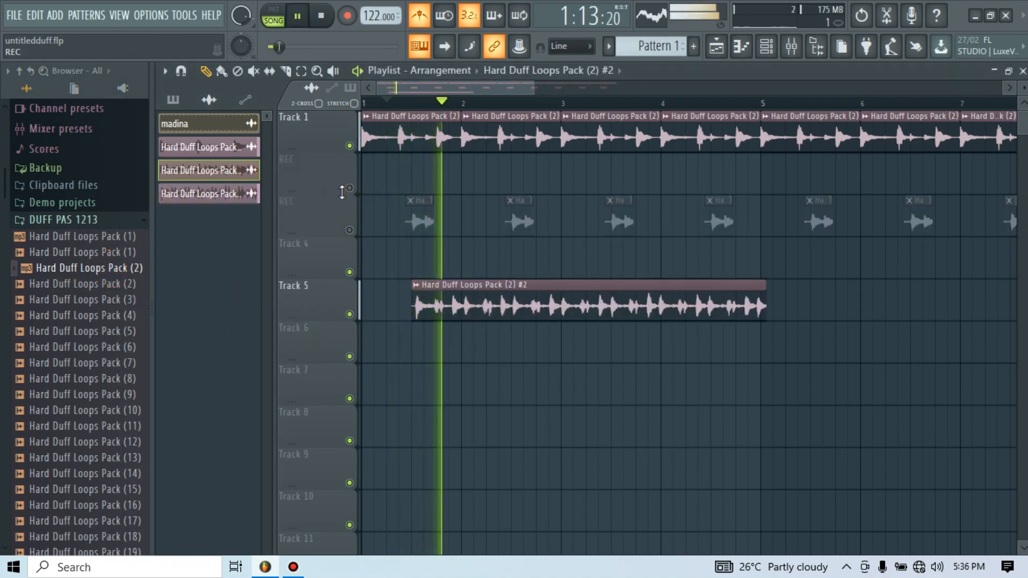
{"action": "key", "text": "space"}
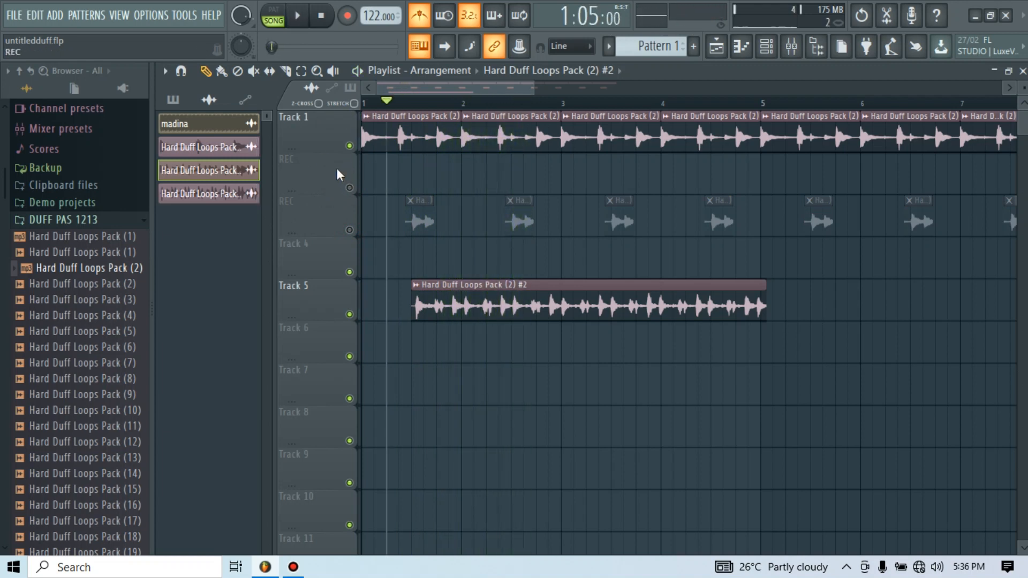
- Mute Track 1 and play the Hard Duff Loops Pack (2) #2 clip on its own
{"action": "left_click", "coordinate": [349, 146]}
{"action": "key", "text": "space"}
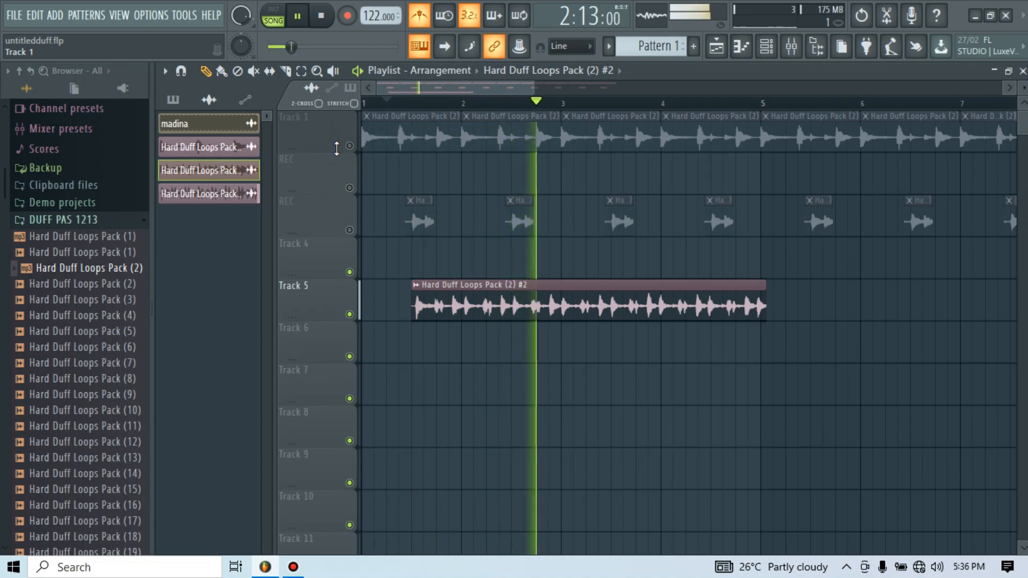
{"action": "key", "text": "space"}
- Stop playback and delete the Hard Duff Loops Pack (2) #2 audio clip from the project
{"action": "left_click", "coordinate": [493, 307]}
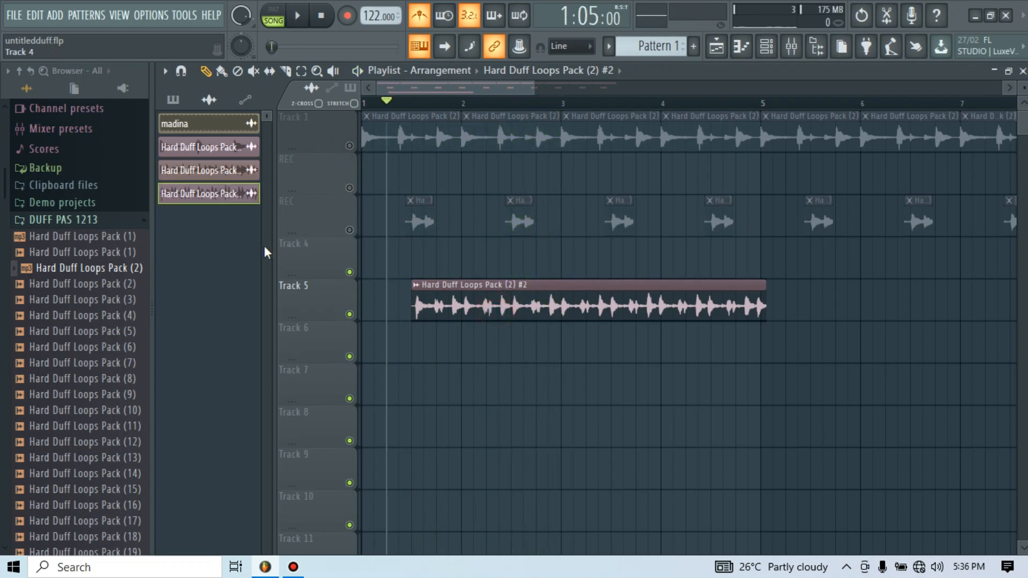
{"action": "right_click", "coordinate": [218, 200]}
{"action": "left_click", "coordinate": [258, 362]}
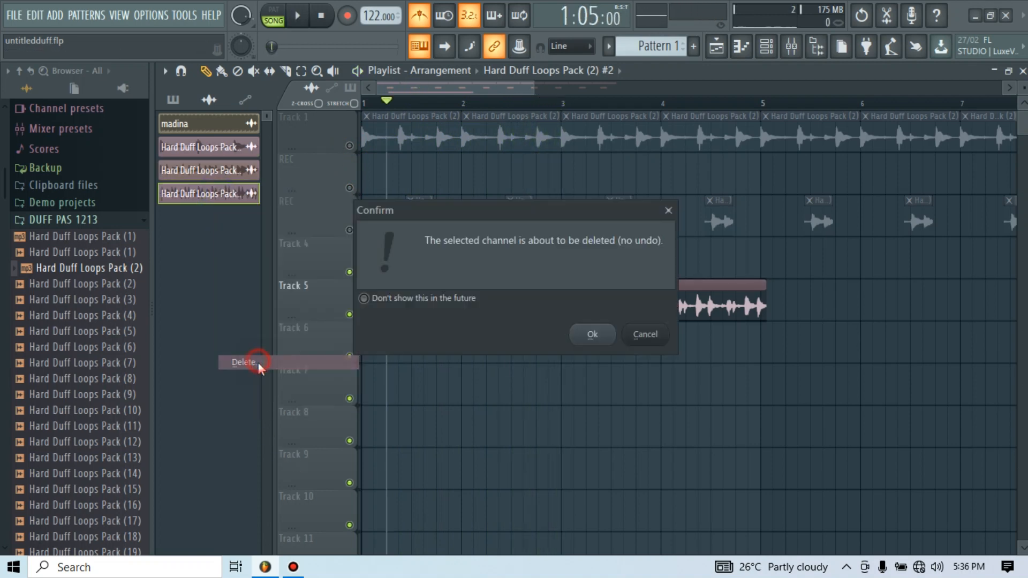
{"action": "left_click", "coordinate": [596, 335]}
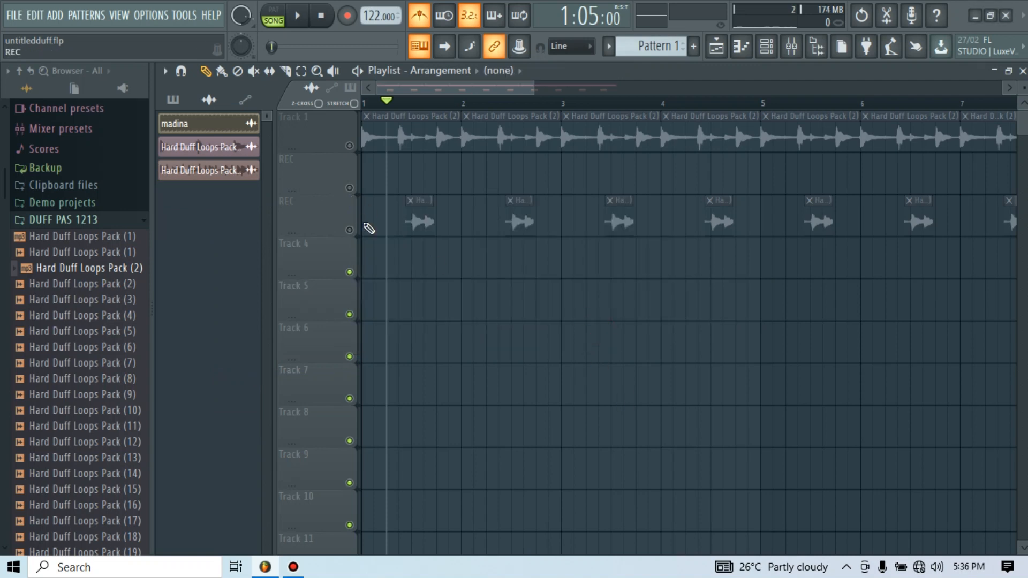
- Unmute Track 1 and the REC track with the hits, place a one-bar Hard Duff Loops Pack (2) clip on Track 5 at bar 2, and play it
{"action": "left_click", "coordinate": [350, 230]}
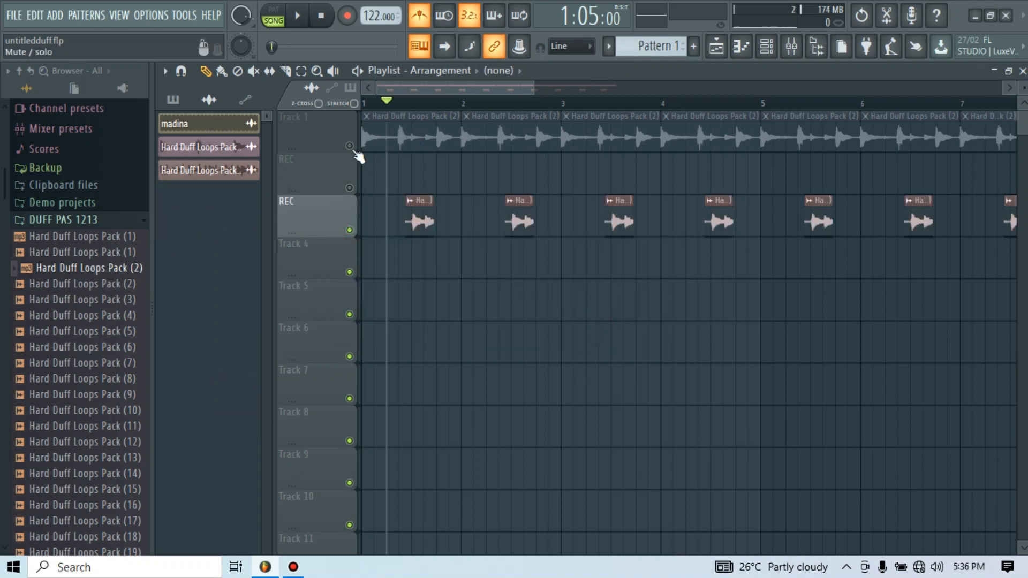
{"action": "left_click", "coordinate": [349, 146]}
{"action": "left_click_drag", "start_coordinate": [416, 131], "coordinate": [497, 325]}
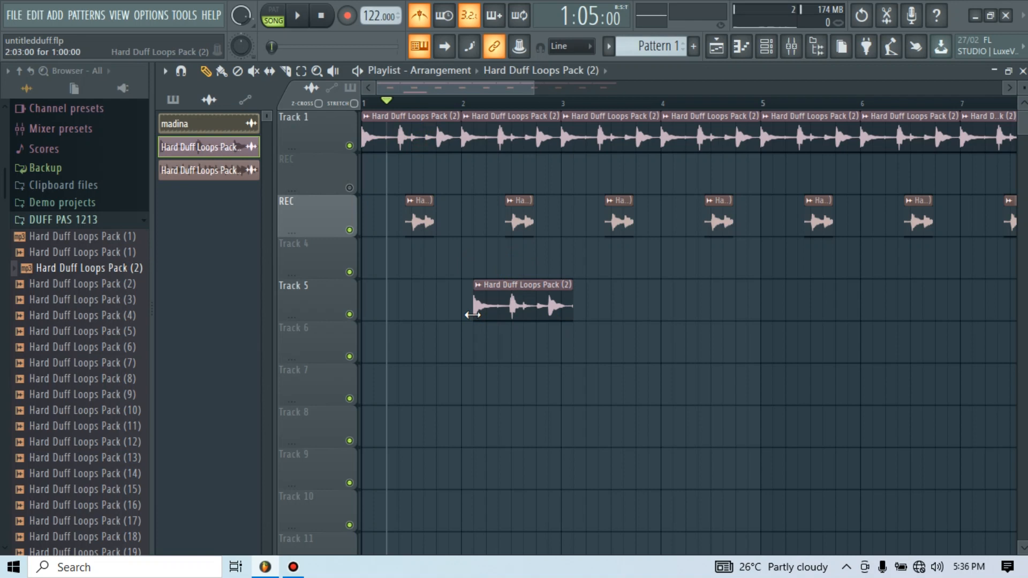
{"action": "left_click_drag", "start_coordinate": [514, 309], "coordinate": [500, 301]}
{"action": "key", "text": "space"}
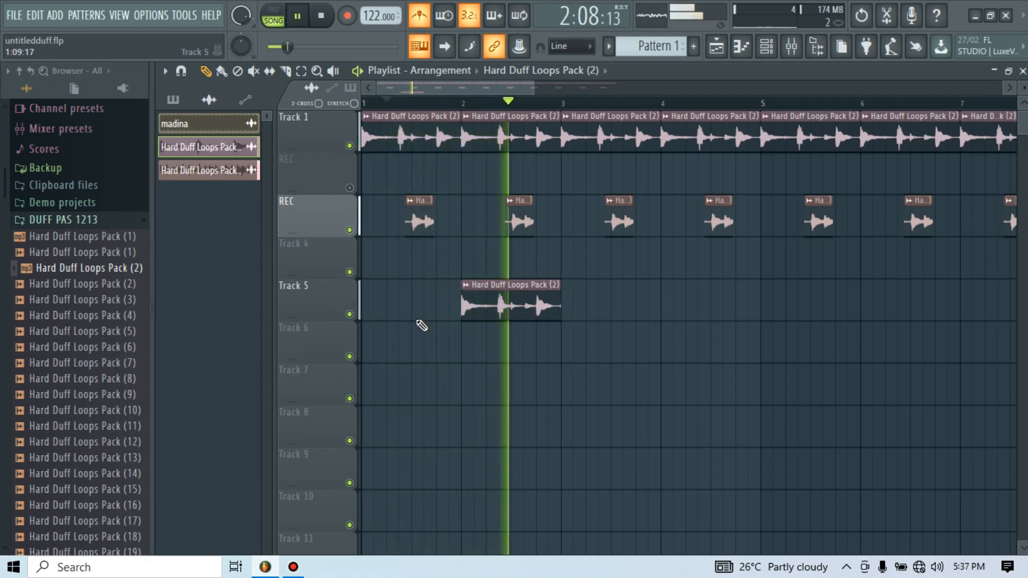
{"action": "key", "text": "space"}
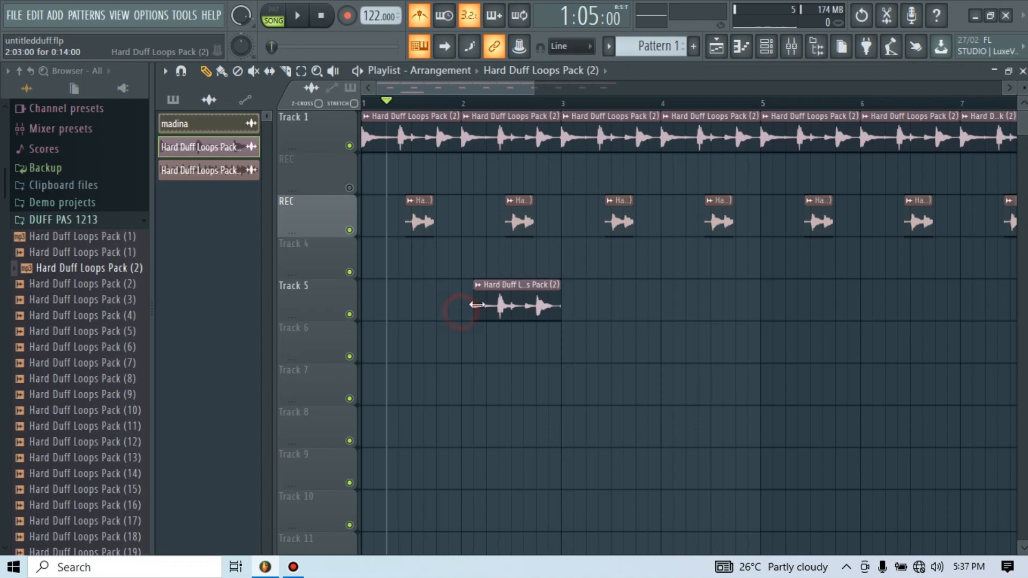
- Trim the start of the Track 5 clip to a length of 0:10:00, move it back to bar 2, and audition it
{"action": "key", "text": "space"}
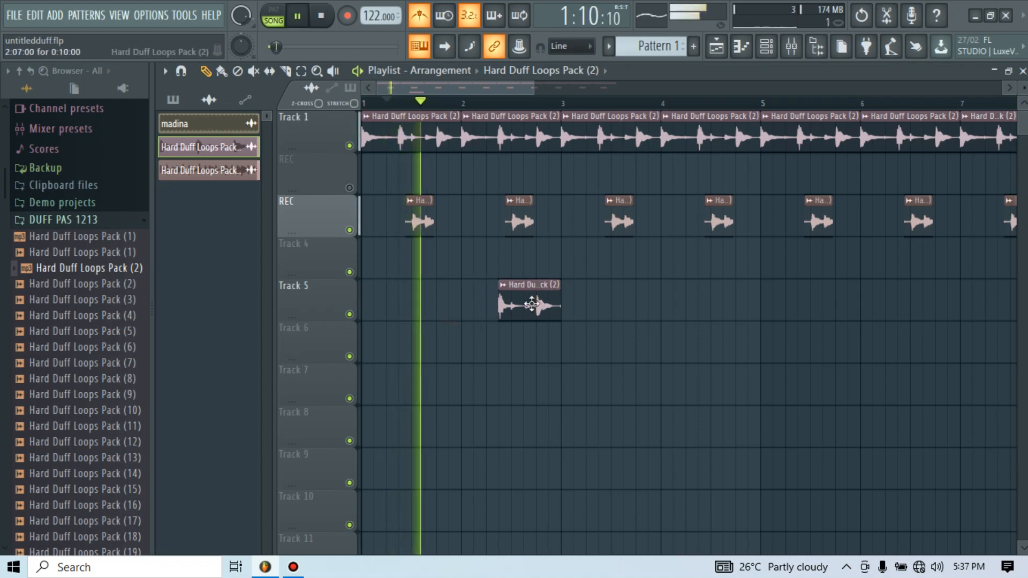
{"action": "key", "text": "space"}
{"action": "left_click_drag", "start_coordinate": [529, 307], "coordinate": [493, 312]}
{"action": "key", "text": "space"}
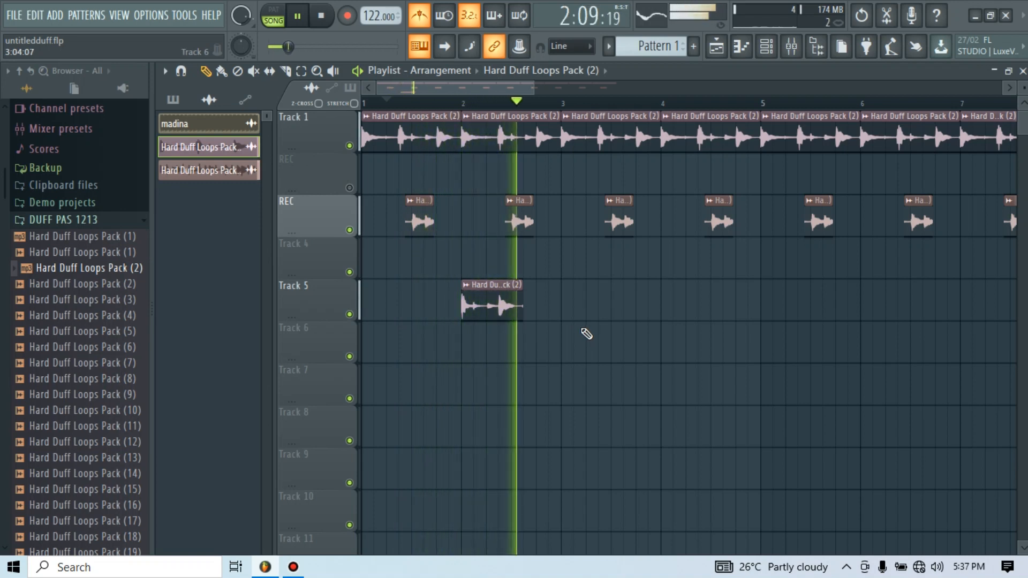
{"action": "key", "text": "space"}
{"action": "key", "text": "space"}
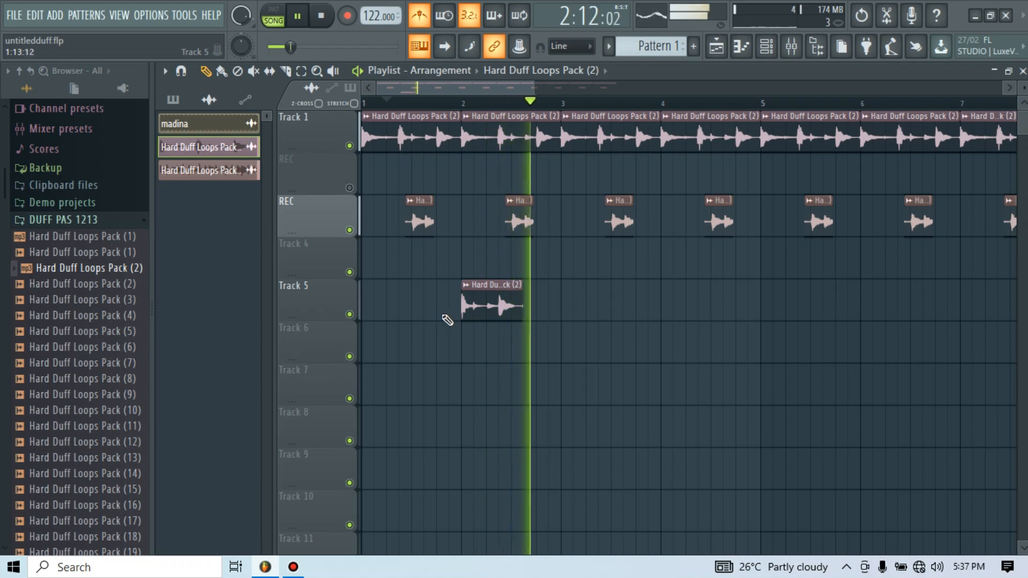
{"action": "key", "text": "space"}
{"action": "key", "text": "space"}
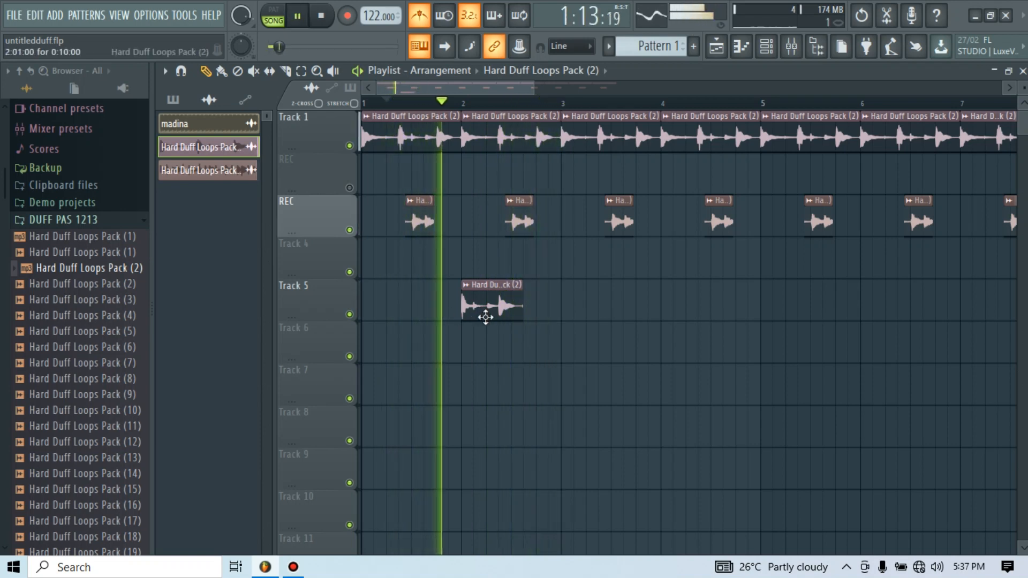
- Trim the start of the Track 5 clip to a length of 0:06:00, move it to Track 4 at bar 2, and audition it
{"action": "key", "text": "space"}
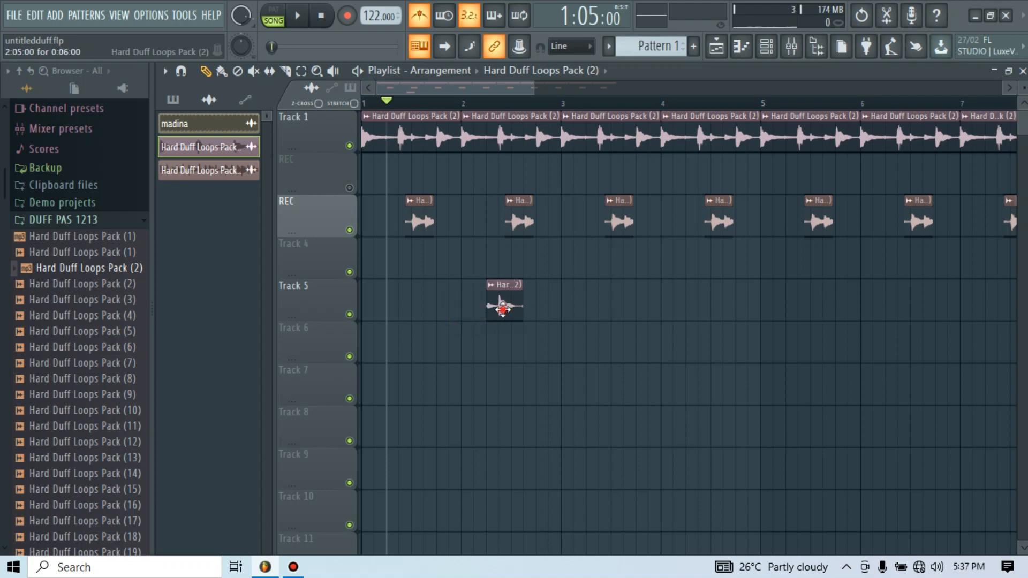
{"action": "left_click_drag", "start_coordinate": [502, 308], "coordinate": [471, 259]}
{"action": "key", "text": "space"}
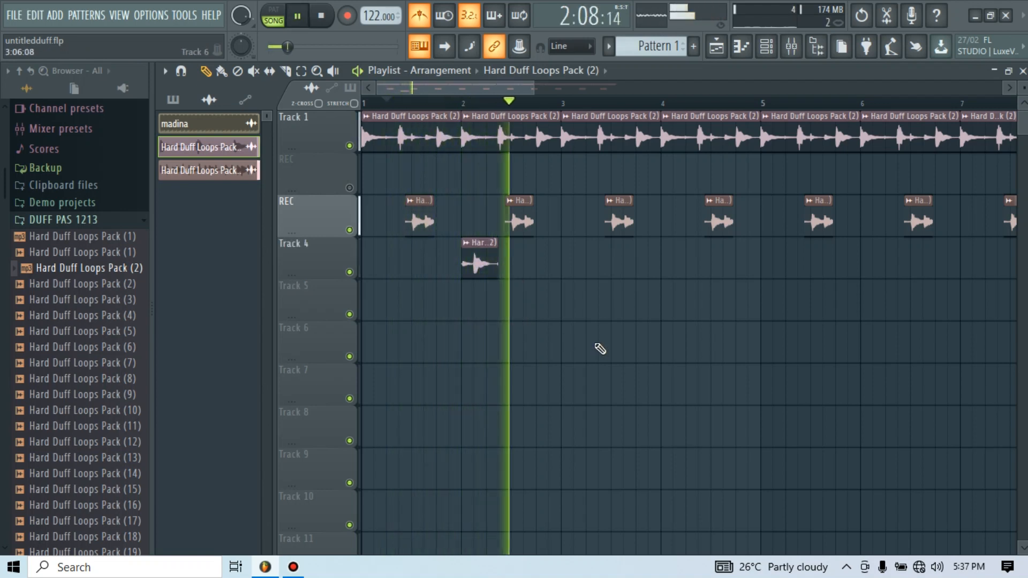
{"action": "key", "text": "space"}
{"action": "key", "text": "space"}
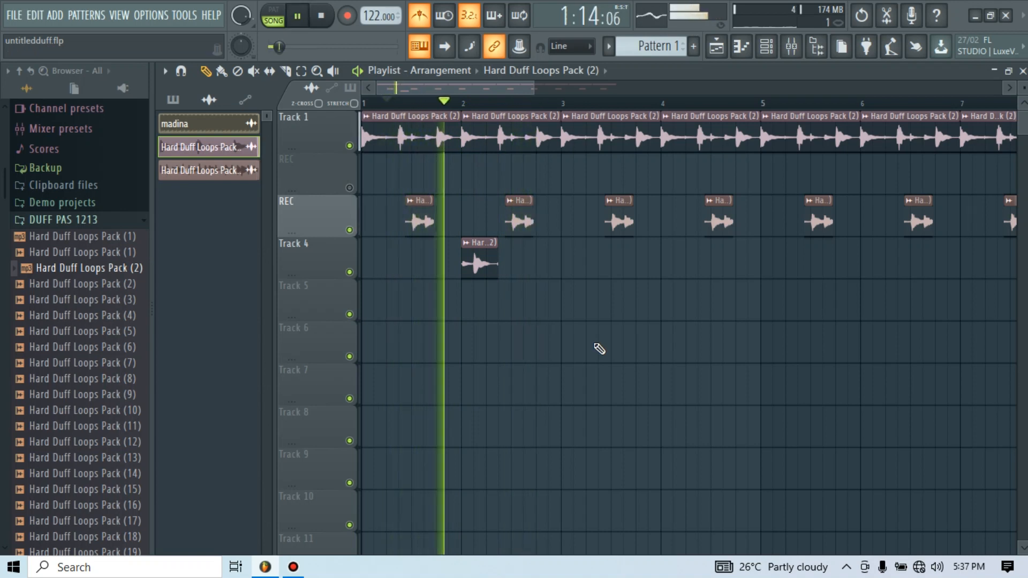
{"action": "key", "text": "space"}
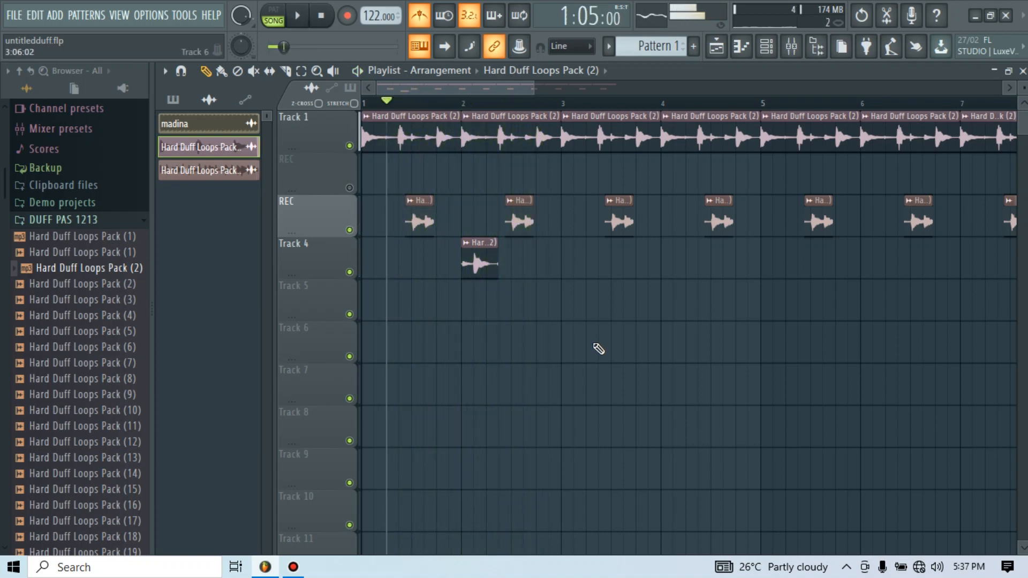
{"action": "key", "text": "space"}
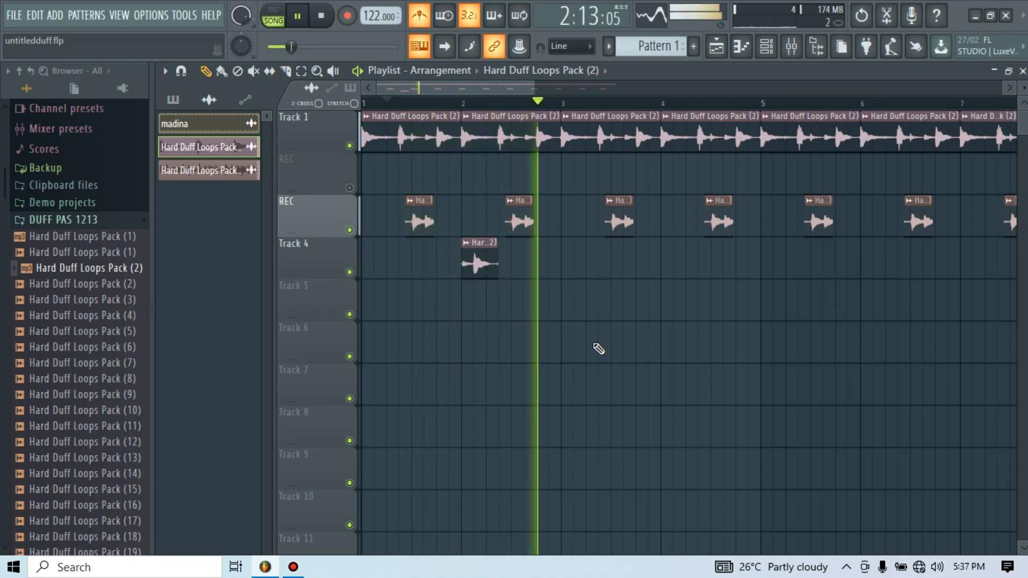
{"action": "key", "text": "space"}
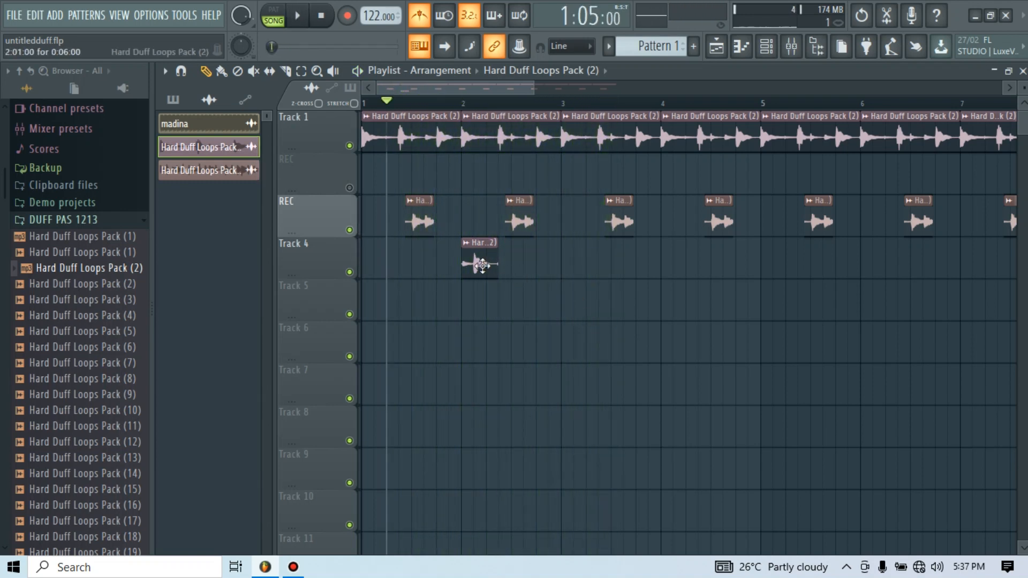
- Repeat the cut Hard Duff Loops Pack (2) hit on Track 4 at the starts of bars 3, 4, 5 and 6, auditioning the first repeat
{"action": "left_click", "coordinate": [568, 260]}
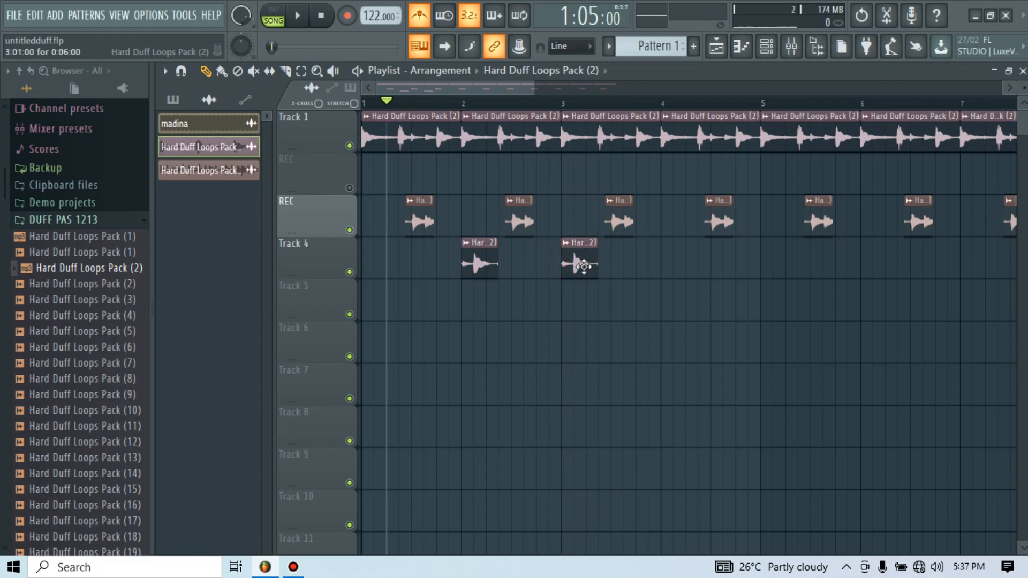
{"action": "key", "text": "space"}
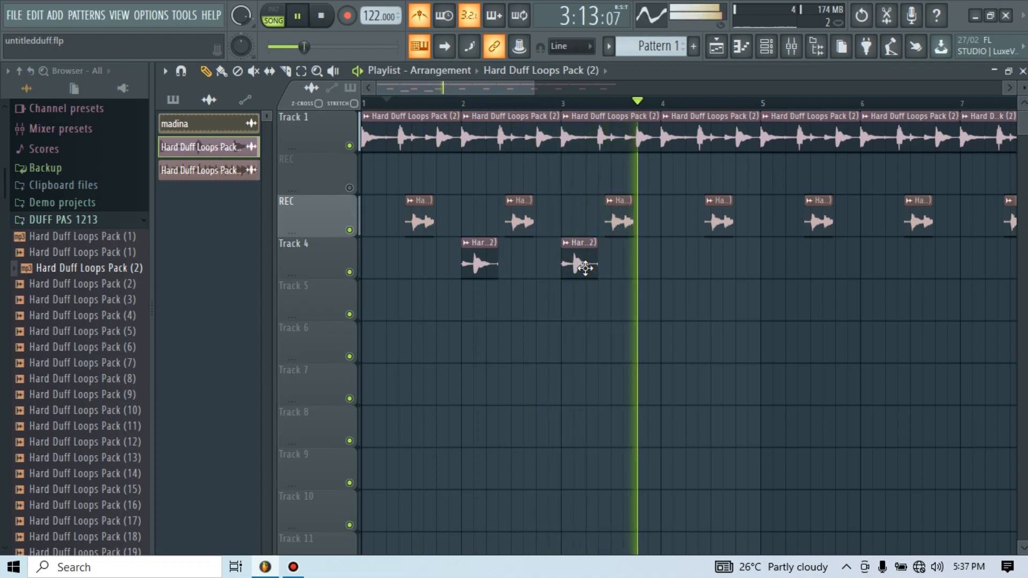
{"action": "key", "text": "space"}
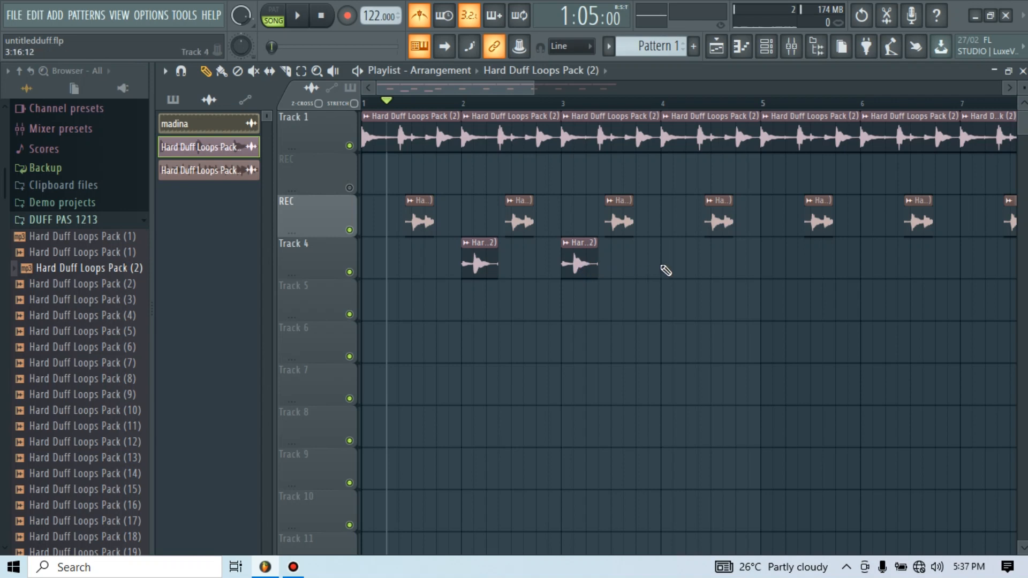
{"action": "left_click", "coordinate": [670, 259]}
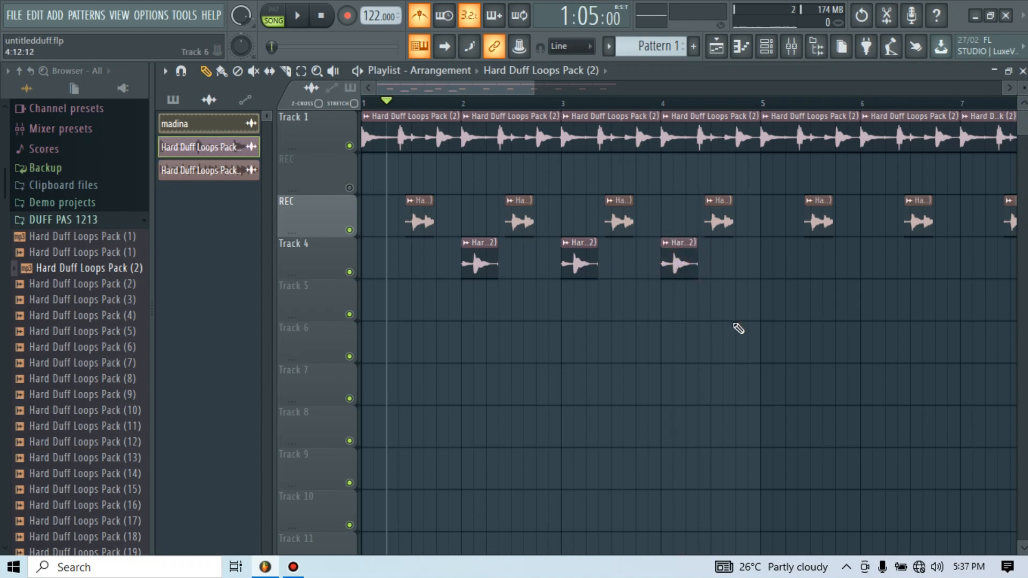
{"action": "left_click_drag", "start_coordinate": [484, 88], "coordinate": [552, 102]}
{"action": "left_click", "coordinate": [503, 262]}
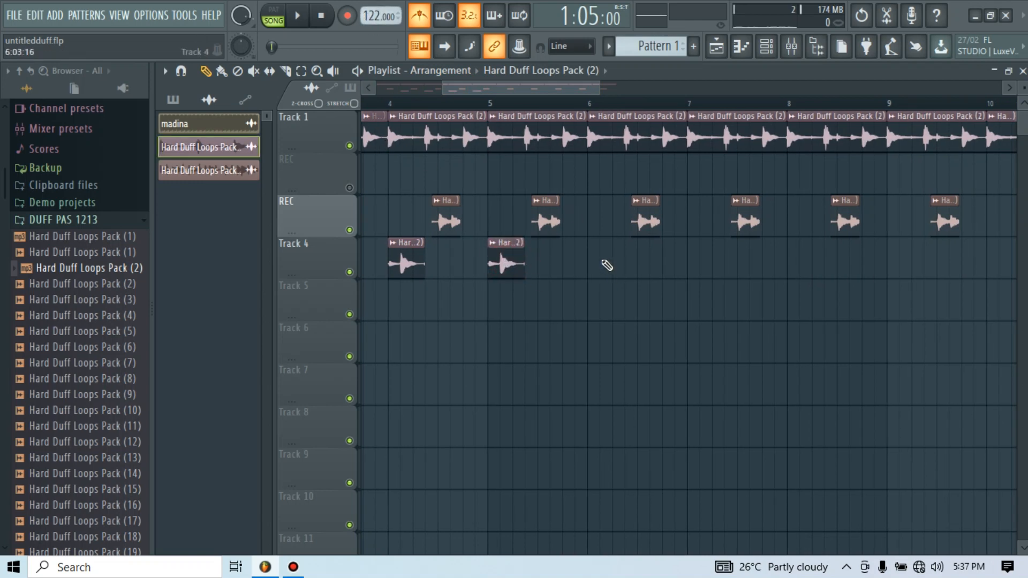
{"action": "left_click", "coordinate": [607, 265]}
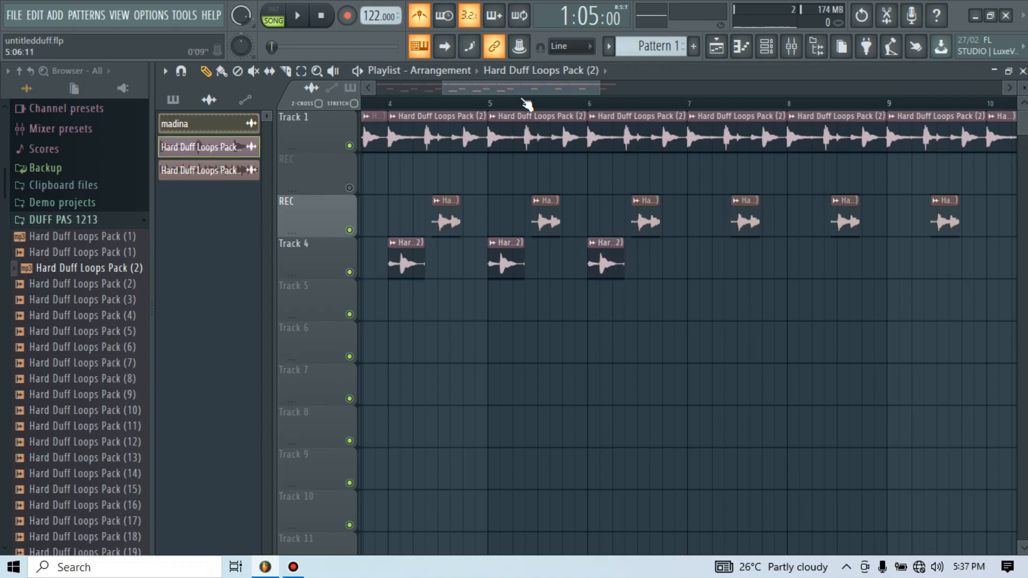
- Place further copies of the cut hit on Track 4 at the starts of bars 7, 8, 9 and 10
{"action": "scroll", "coordinate": [530, 101], "scroll_direction": "right", "scroll_amount": 3}
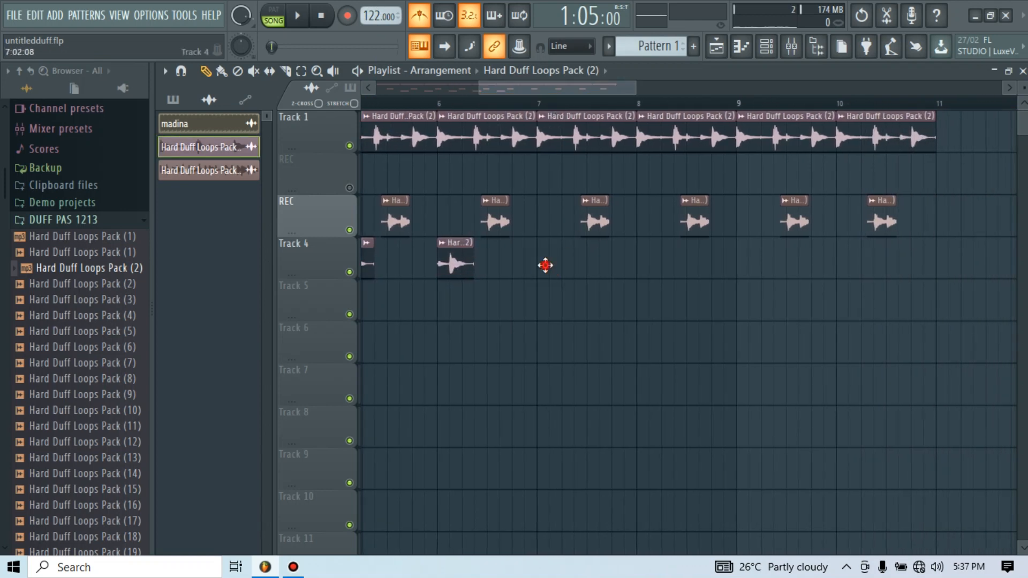
{"action": "left_click", "coordinate": [545, 265]}
{"action": "left_click", "coordinate": [651, 263]}
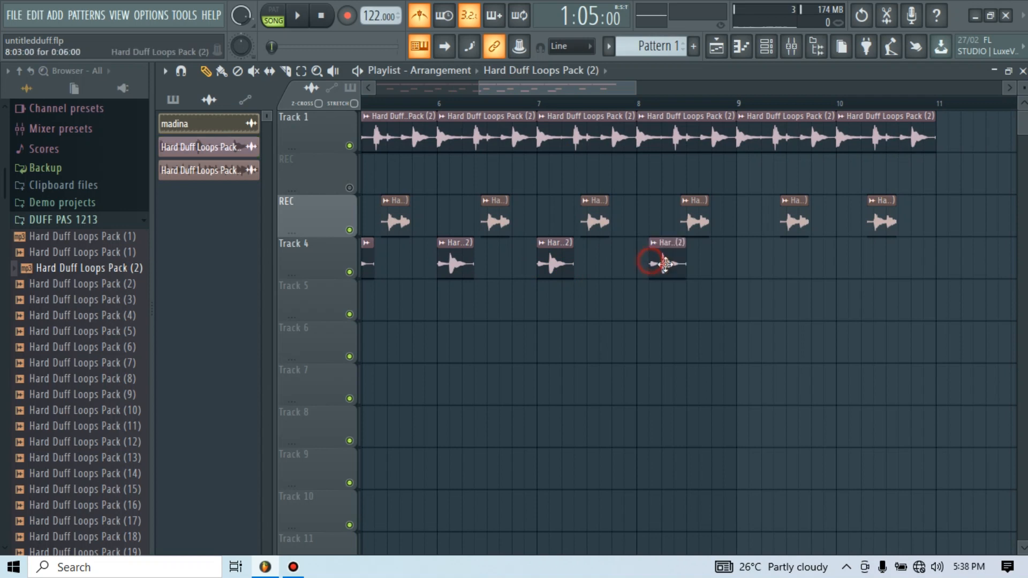
{"action": "left_click_drag", "start_coordinate": [665, 263], "coordinate": [653, 263]}
{"action": "left_click", "coordinate": [753, 264]}
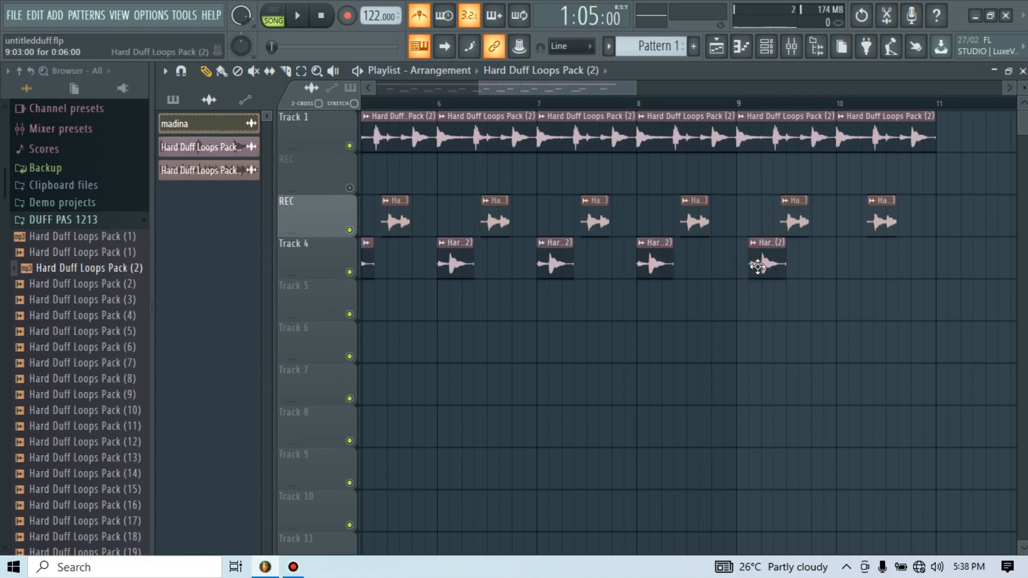
{"action": "left_click_drag", "start_coordinate": [757, 266], "coordinate": [745, 266]}
{"action": "left_click_drag", "start_coordinate": [537, 95], "coordinate": [578, 101]}
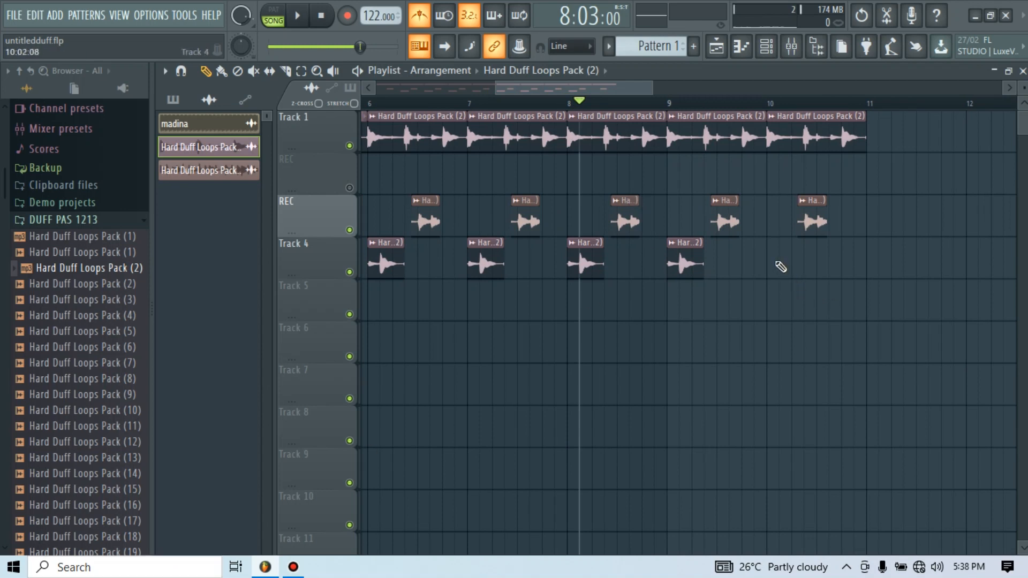
{"action": "left_click", "coordinate": [781, 266]}
{"action": "left_click_drag", "start_coordinate": [787, 263], "coordinate": [779, 263]}
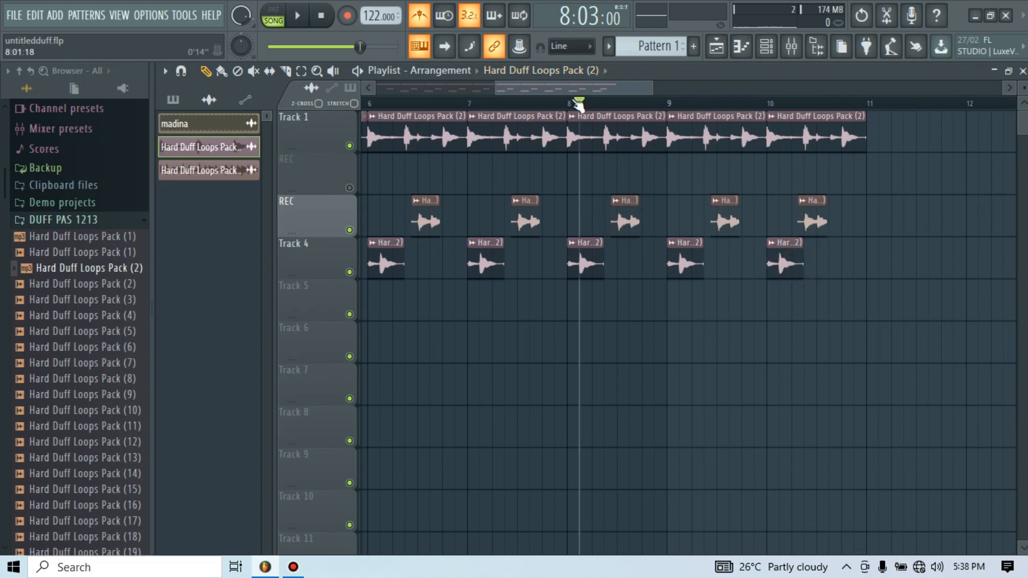
- Unmute the empty REC track, set the playhead to 1:05:00, and play the arrangement to check the layered hits
{"action": "scroll", "coordinate": [500, 103], "scroll_direction": "left", "scroll_amount": 5}
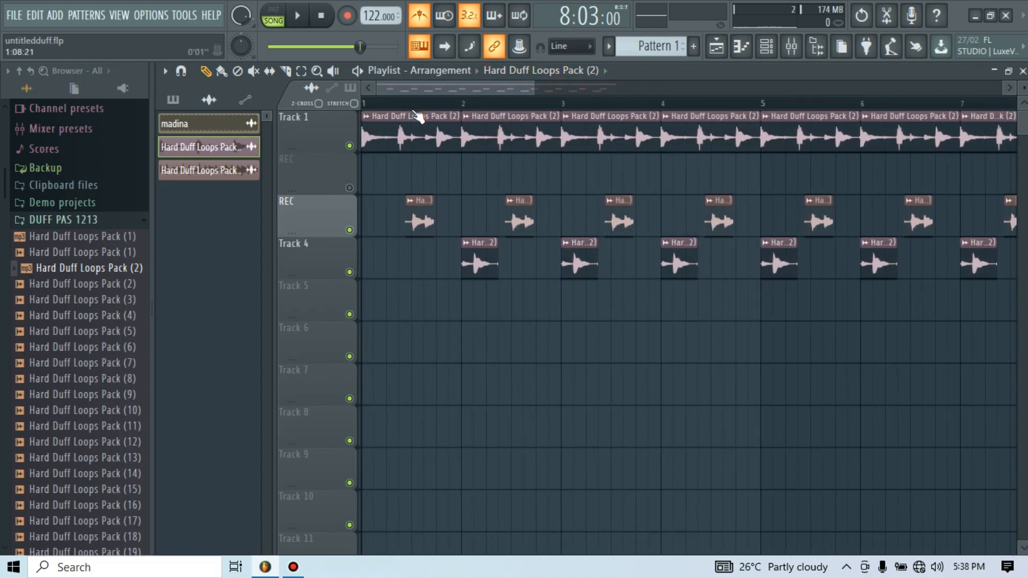
{"action": "scroll", "coordinate": [418, 115], "scroll_direction": "down", "scroll_amount": 4}
{"action": "scroll", "coordinate": [437, 96], "scroll_direction": "up", "scroll_amount": 3}
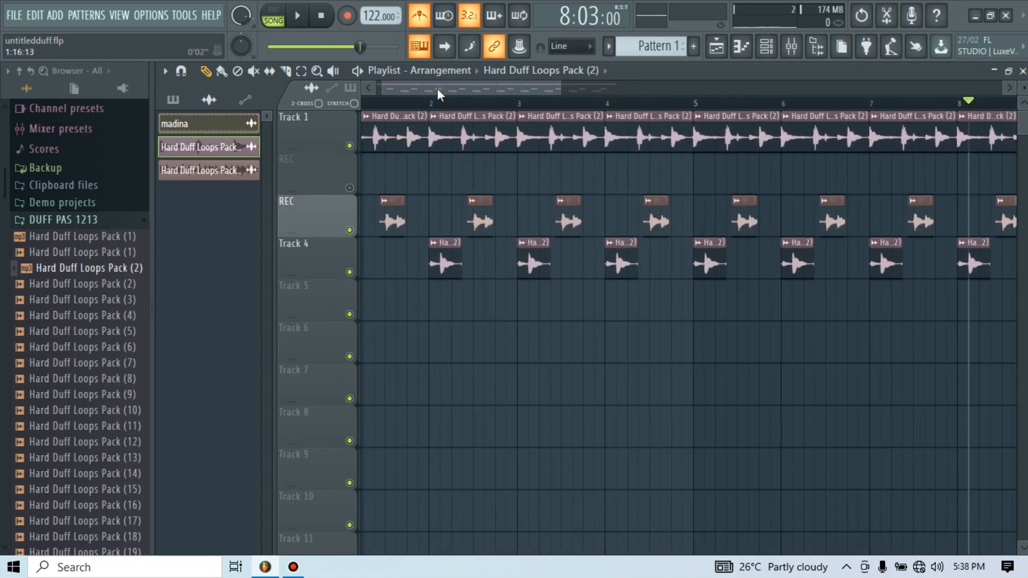
{"action": "left_click_drag", "start_coordinate": [437, 88], "coordinate": [344, 99]}
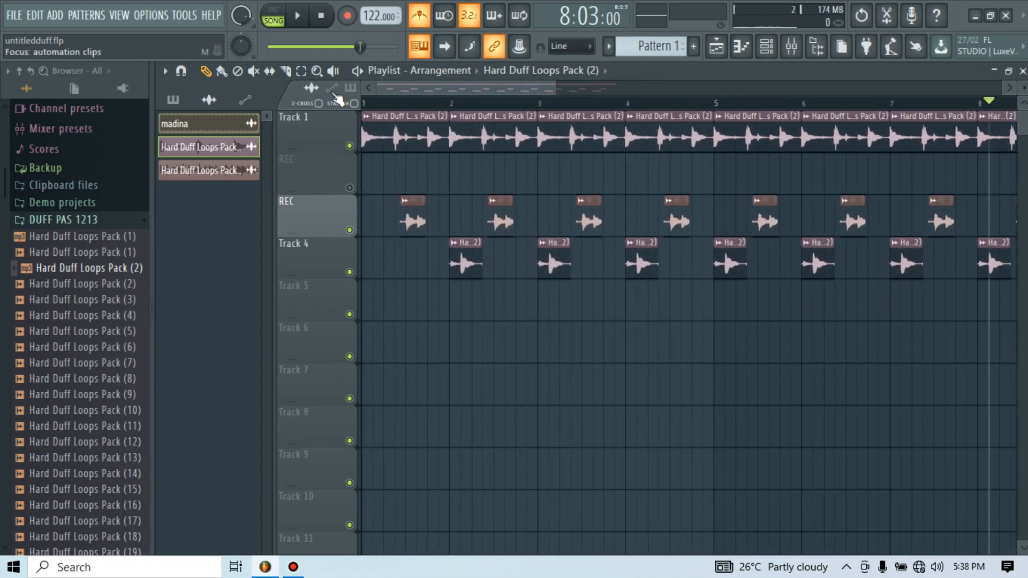
{"action": "left_click", "coordinate": [351, 187]}
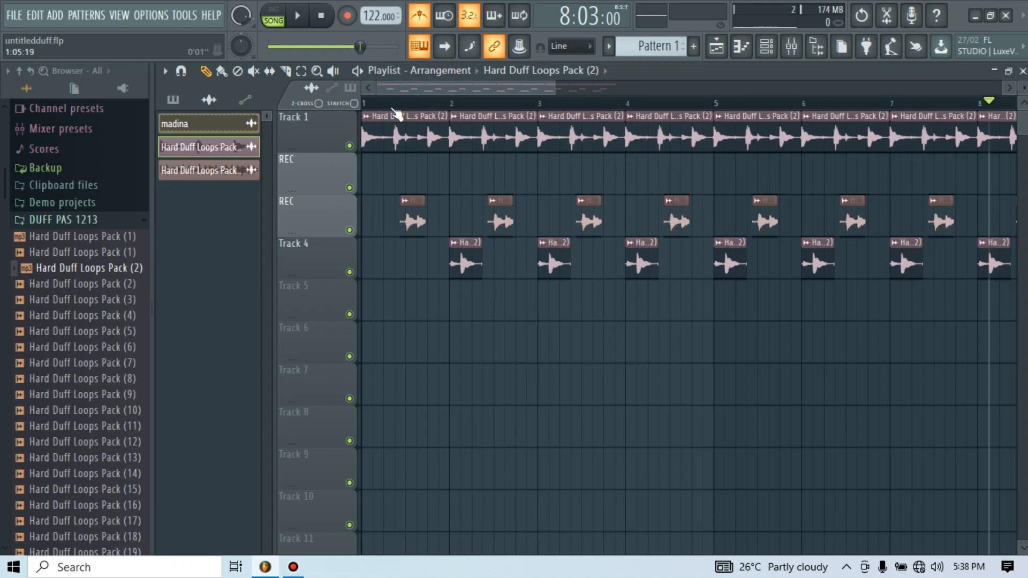
{"action": "left_click", "coordinate": [389, 104]}
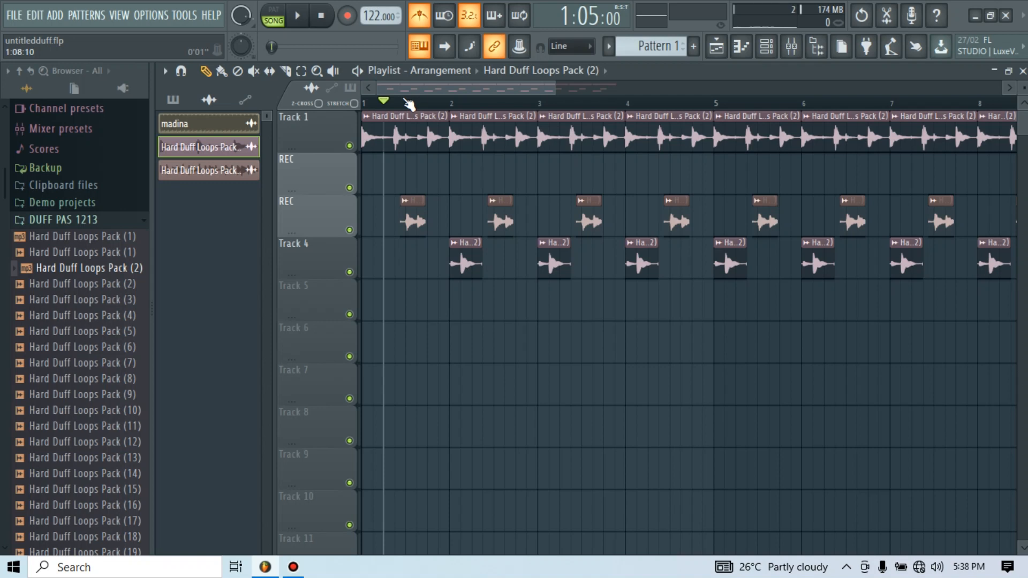
{"action": "key", "text": "space"}
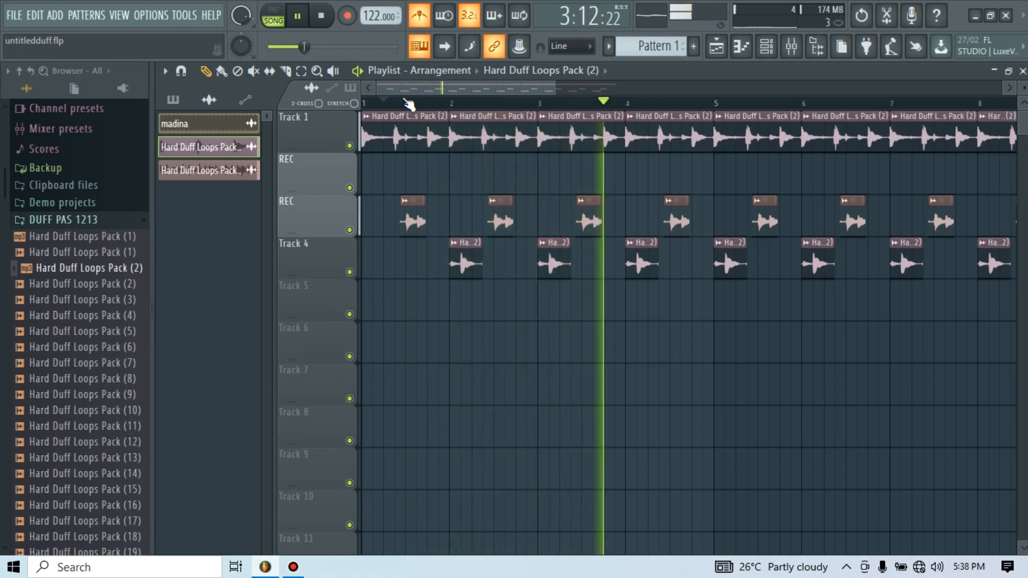
{"action": "key", "text": "space"}
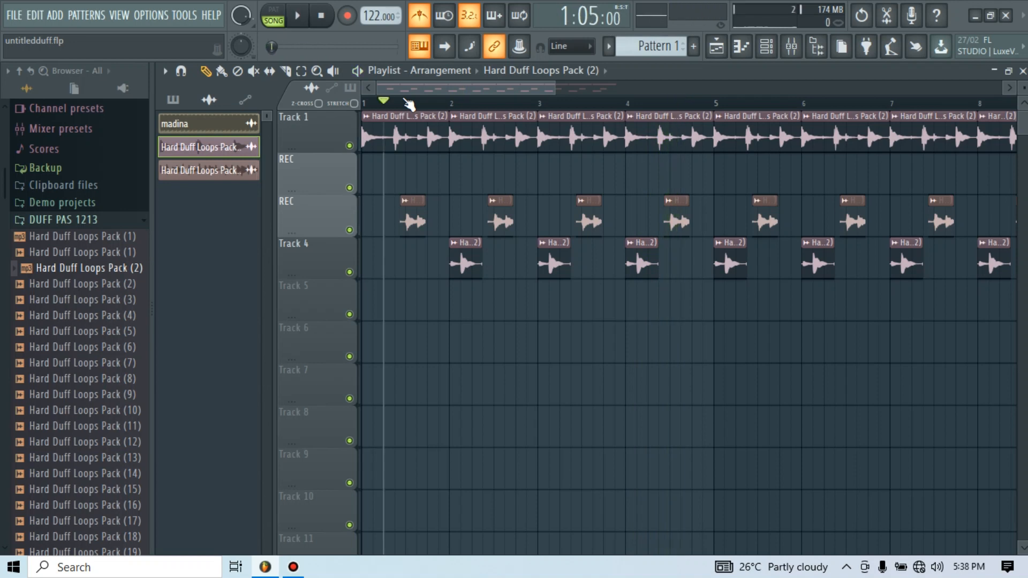
- Play the arrangement from 1:05:00 through bar 5 to check the layered duff hits
{"action": "key", "text": "space"}
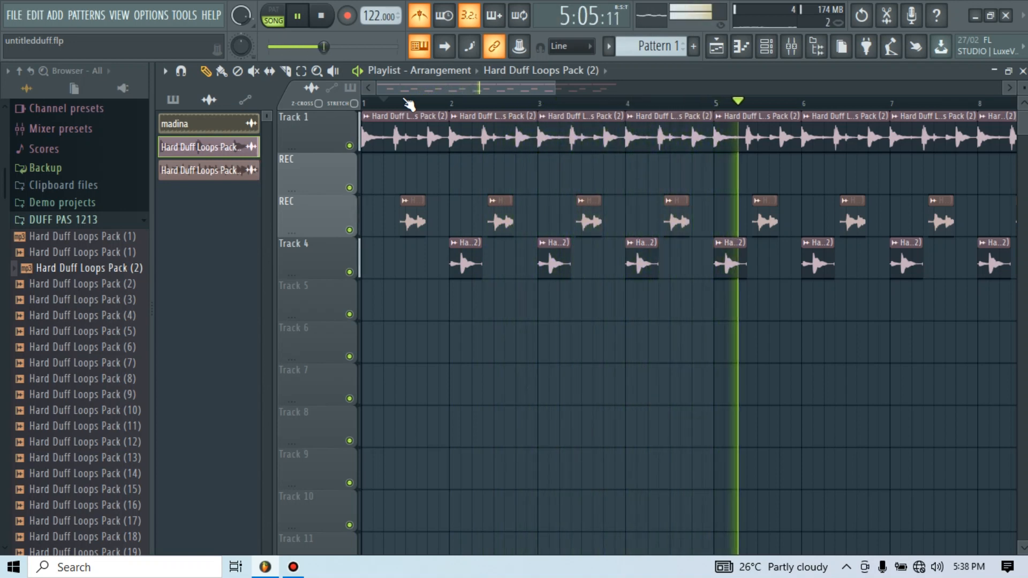
{"action": "key", "text": "space"}
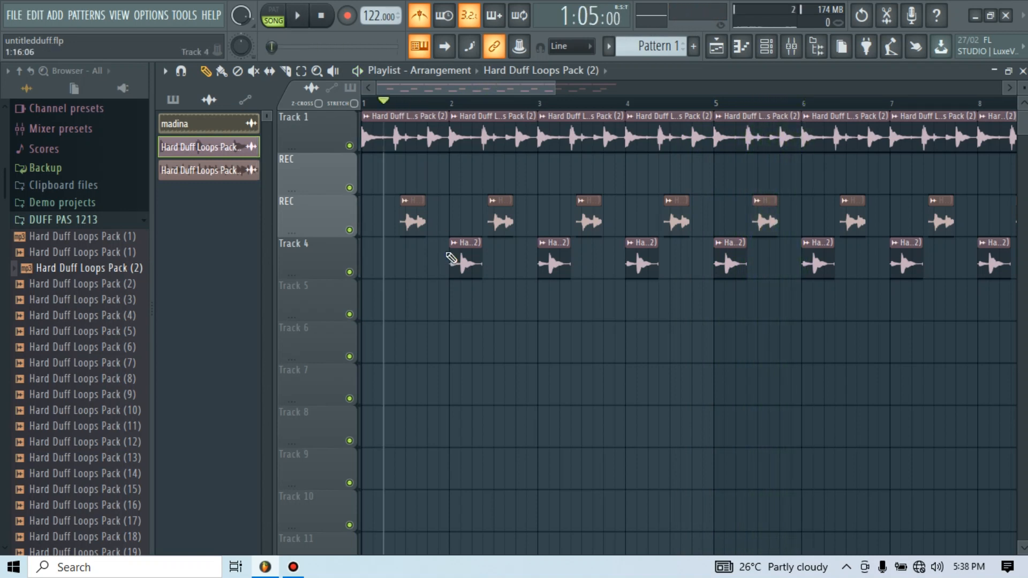
{"action": "mouse_move", "coordinate": [433, 89]}
{"action": "left_mouse_down"}
{"action": "mouse_move", "coordinate": [541, 98]}
{"action": "mouse_move", "coordinate": [426, 101]}
{"action": "left_mouse_up"}
{"action": "scroll", "coordinate": [498, 107], "scroll_direction": "down", "scroll_amount": 2}
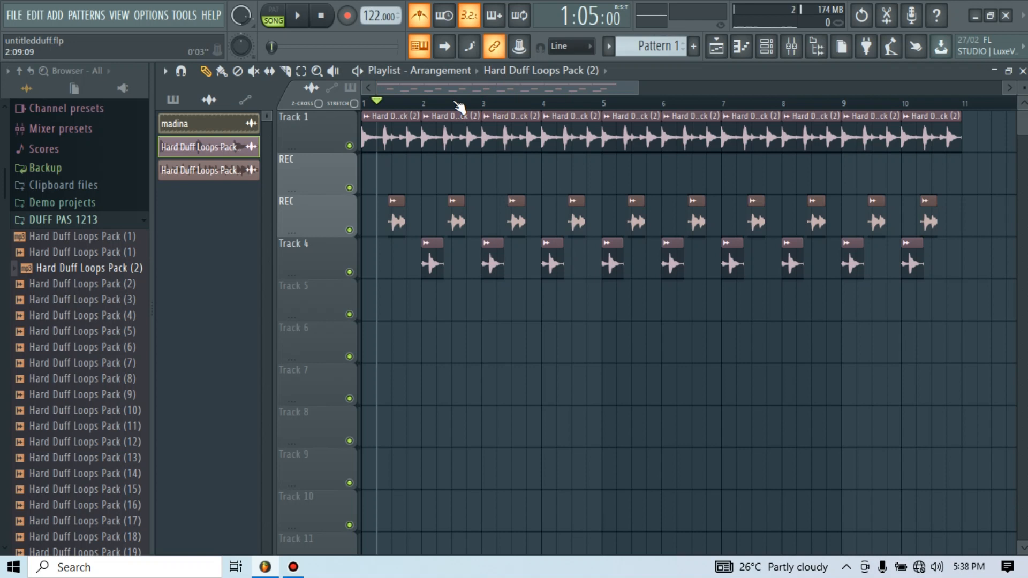
- Set the audio input of mixer track Insert 3 to the mono source In 1
{"action": "left_click", "coordinate": [792, 48]}
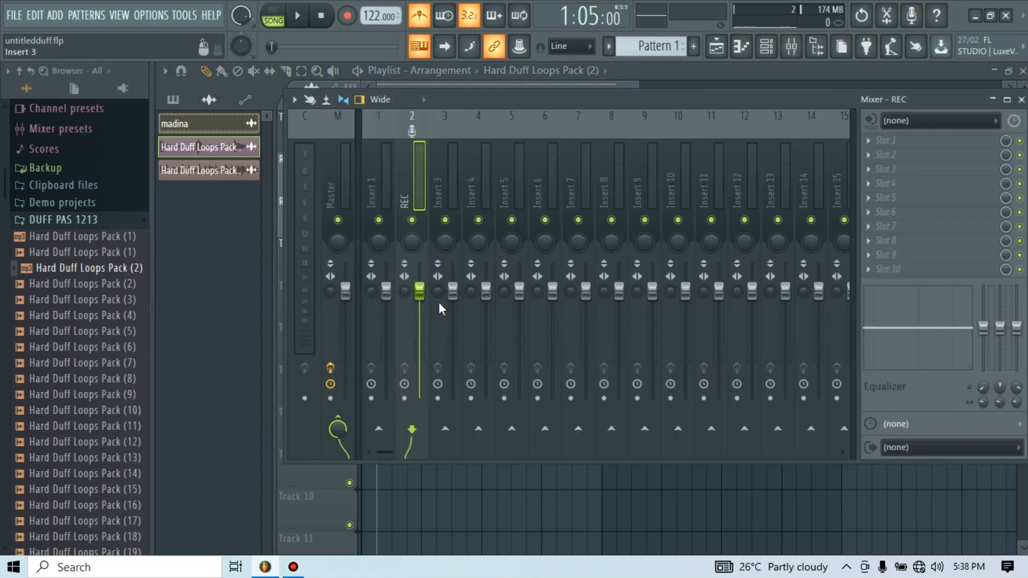
{"action": "key", "text": "Right"}
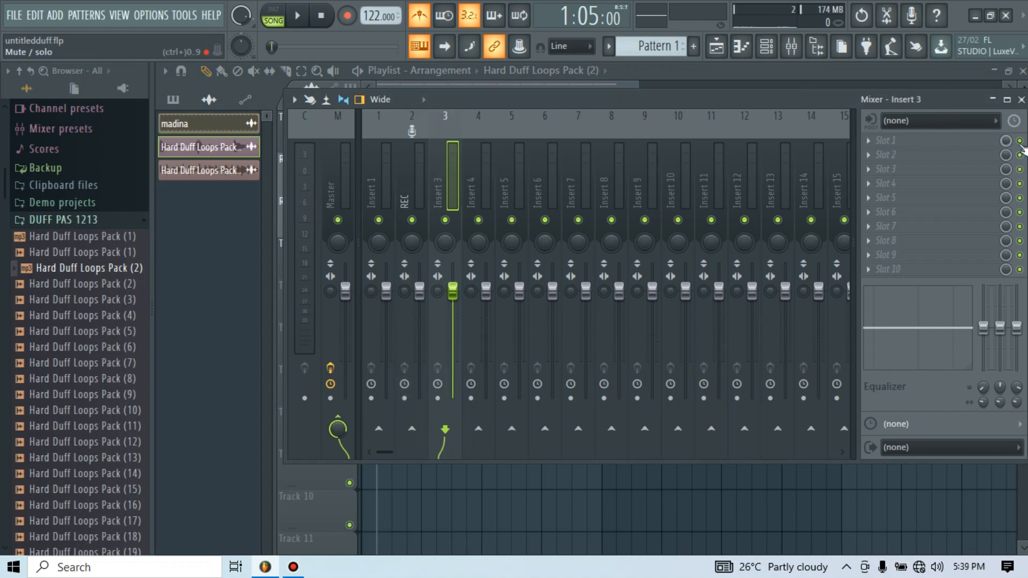
{"action": "left_click", "coordinate": [1000, 125]}
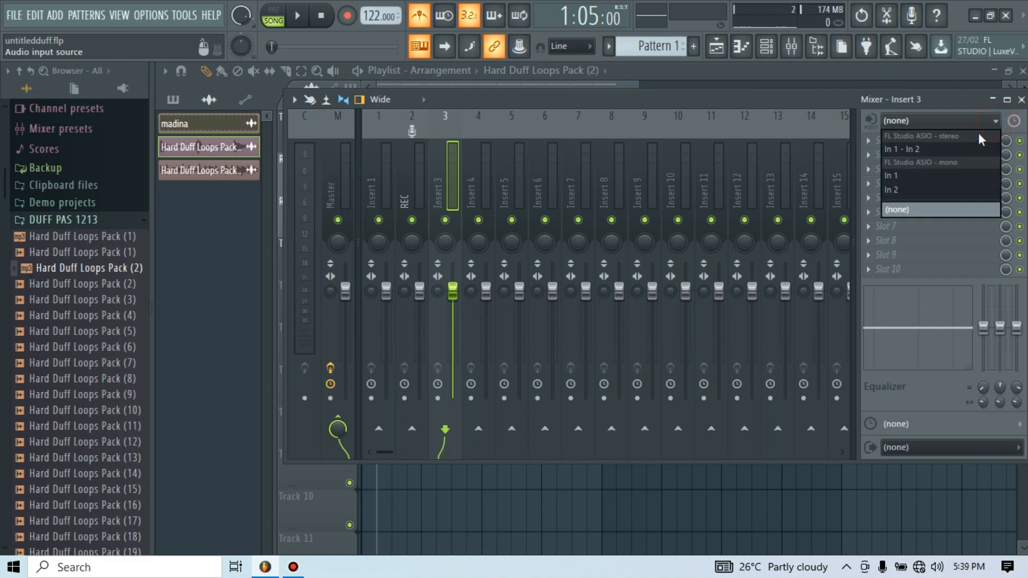
{"action": "left_click", "coordinate": [905, 176]}
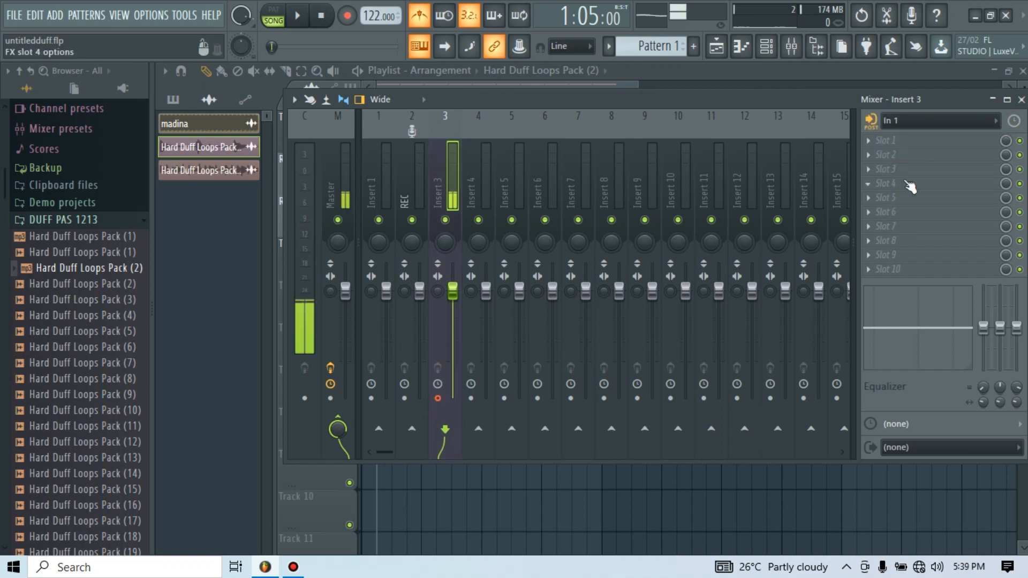
{"action": "left_click", "coordinate": [1022, 100]}
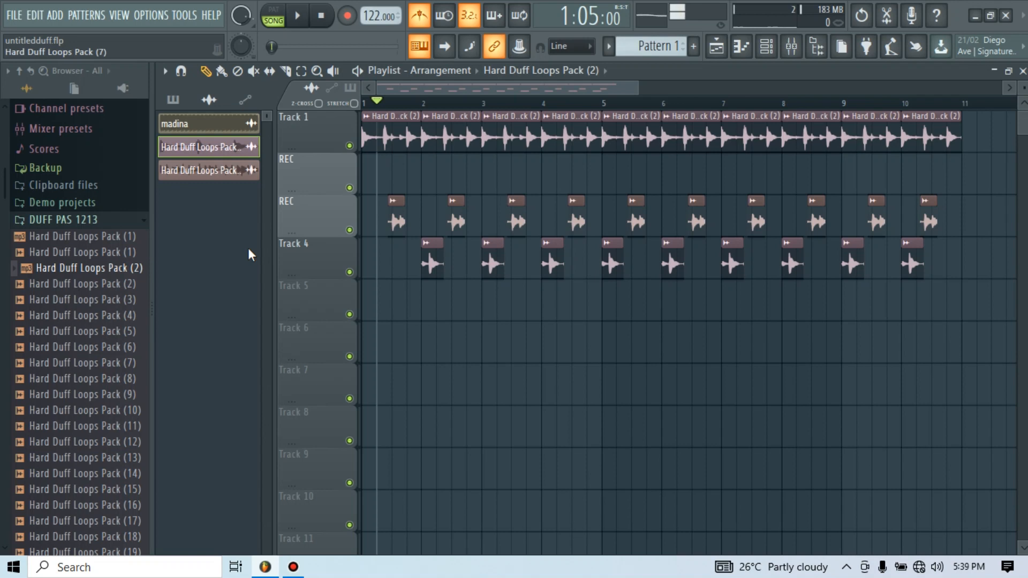
- Rehearse with the arrangement from 1:05:00 and record the input into the playlist as an audio clip over all ten bars
{"action": "key", "text": "space"}
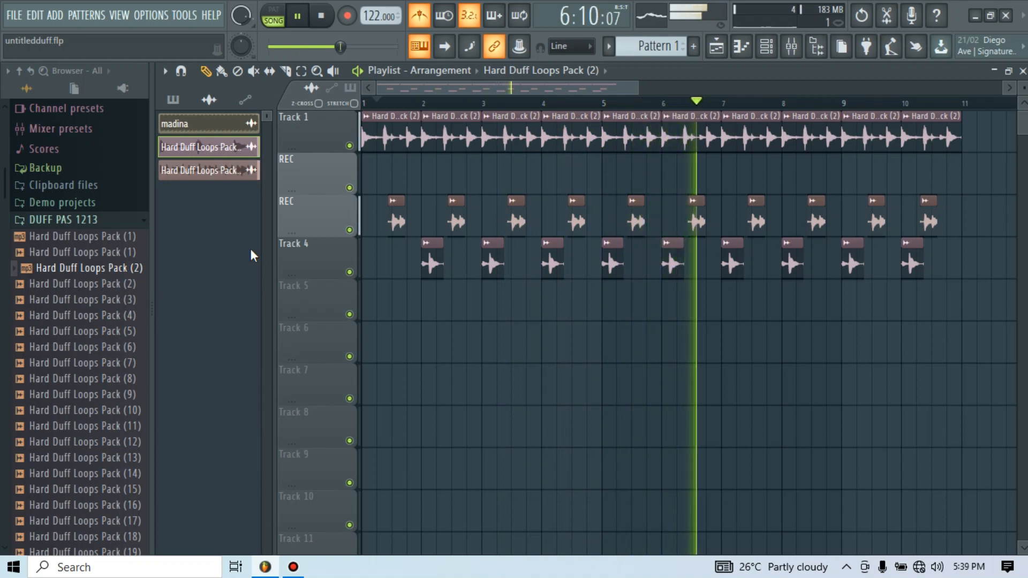
{"action": "key", "text": "space"}
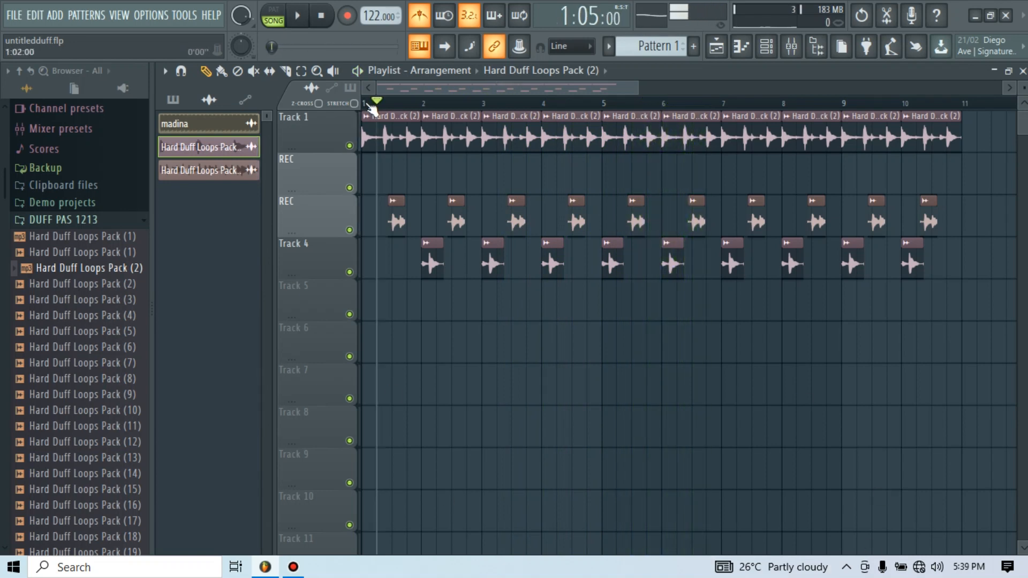
{"action": "left_click", "coordinate": [347, 17]}
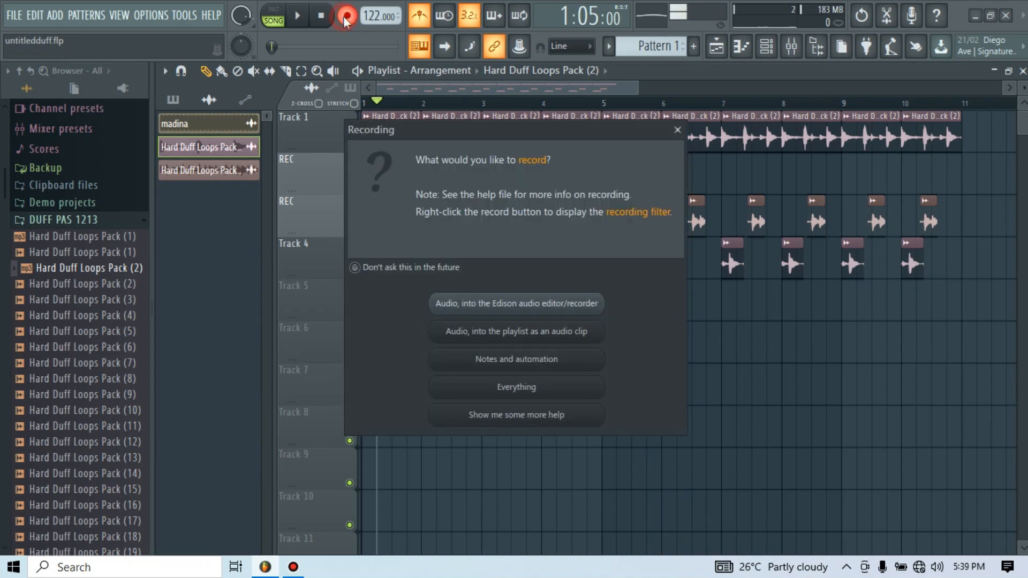
{"action": "left_click", "coordinate": [481, 332]}
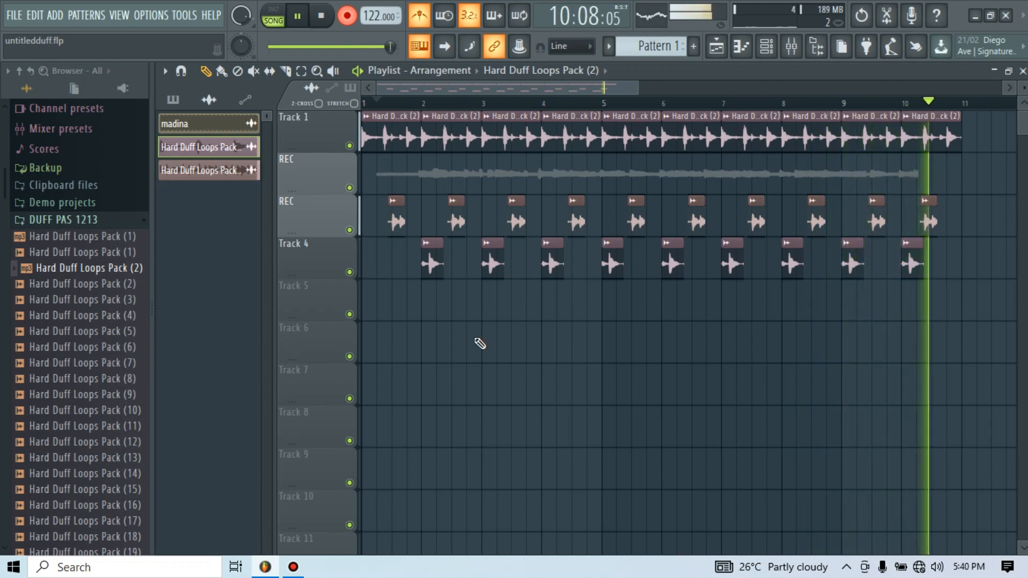
{"action": "key", "text": "space"}
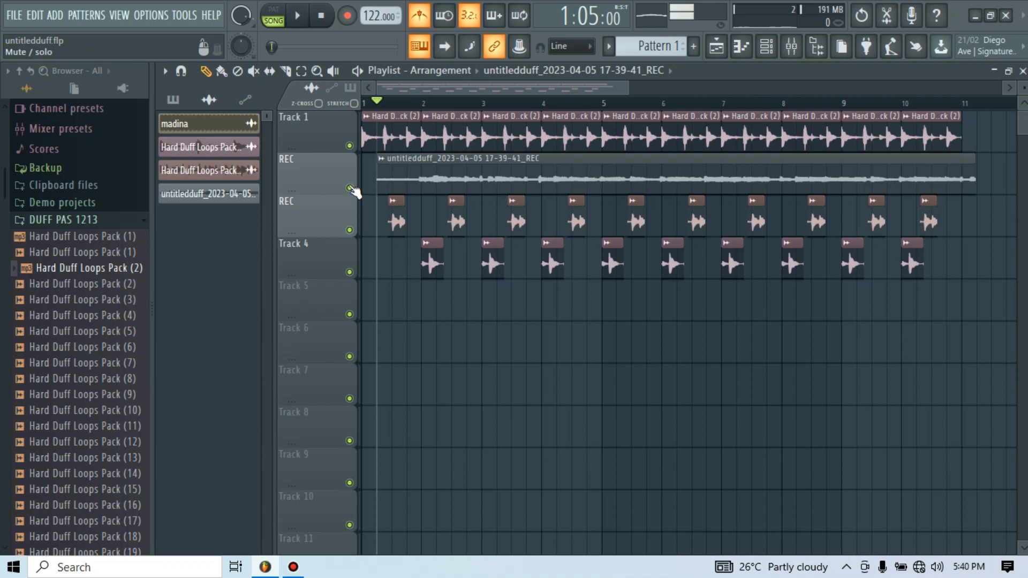
- Set the audio input of the recorded mixer track 3 back to (none)
{"action": "left_click", "coordinate": [791, 47]}
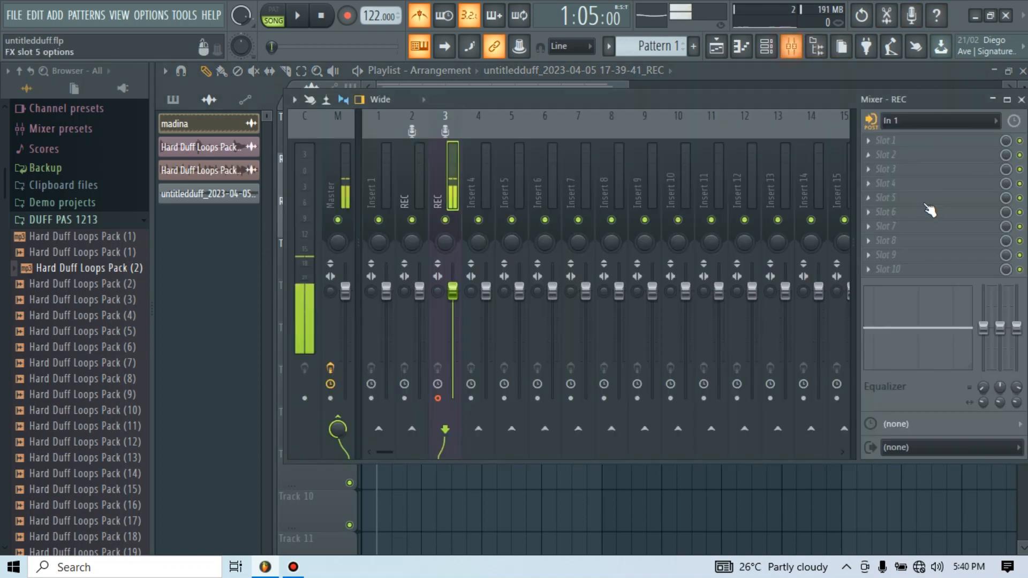
{"action": "left_click", "coordinate": [994, 121]}
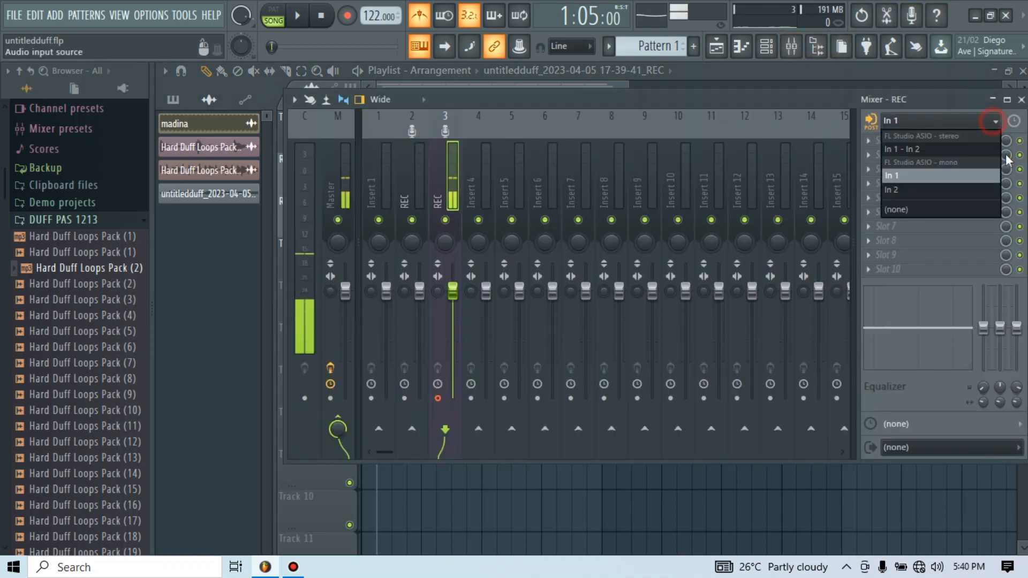
{"action": "left_click", "coordinate": [901, 210]}
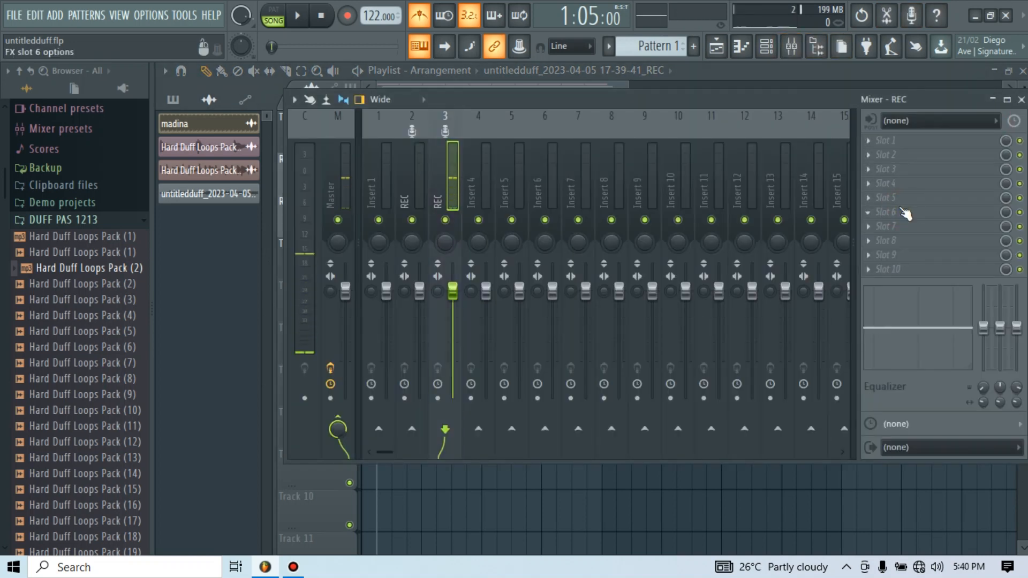
{"action": "left_click", "coordinate": [1022, 101]}
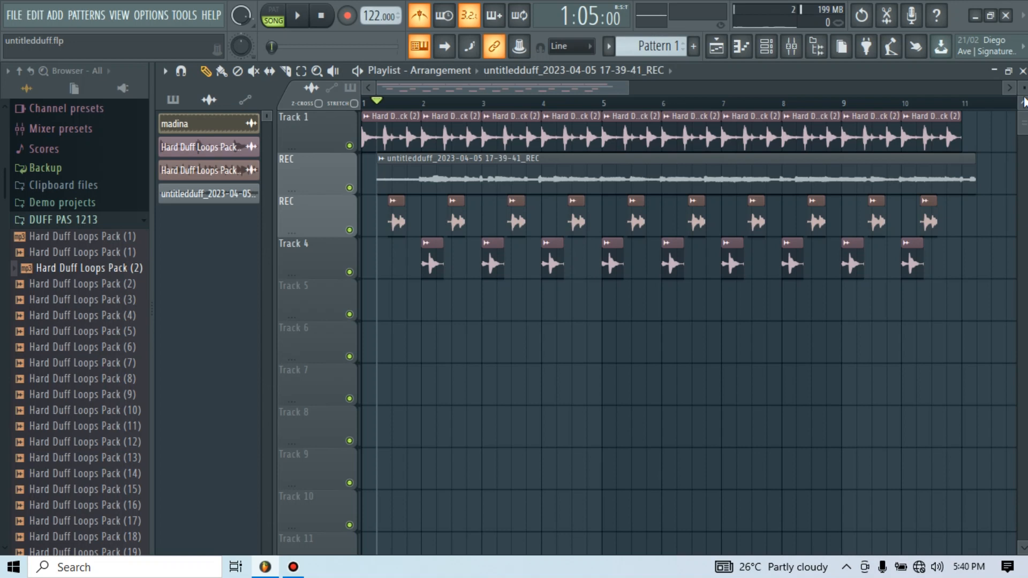
- Open the new recording in Edison and acquire a noise profile from its quiet start, 0:000 to 1:338
{"action": "left_click", "coordinate": [383, 159]}
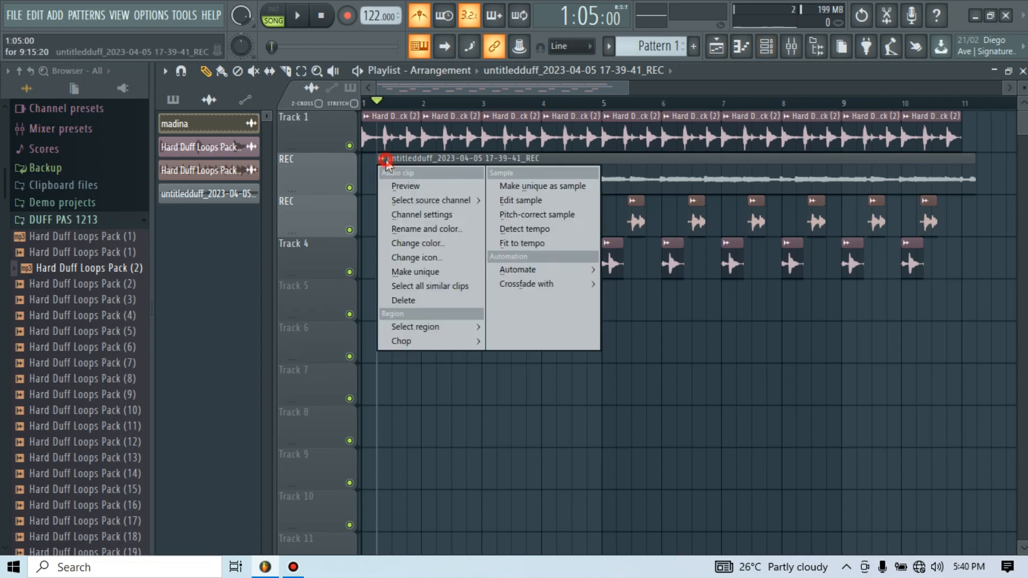
{"action": "left_click", "coordinate": [518, 201]}
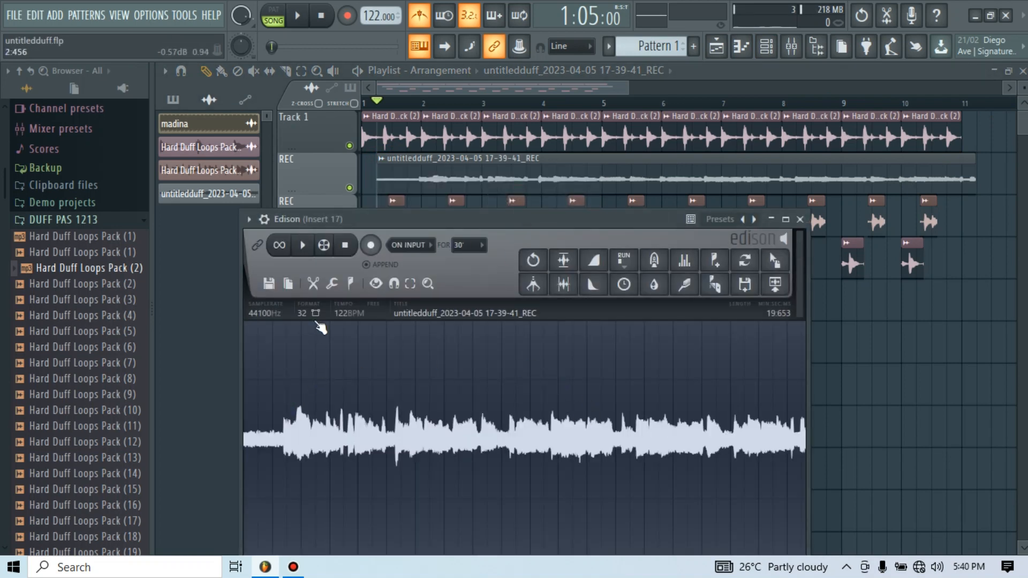
{"action": "left_click_drag", "start_coordinate": [421, 221], "coordinate": [460, 156]}
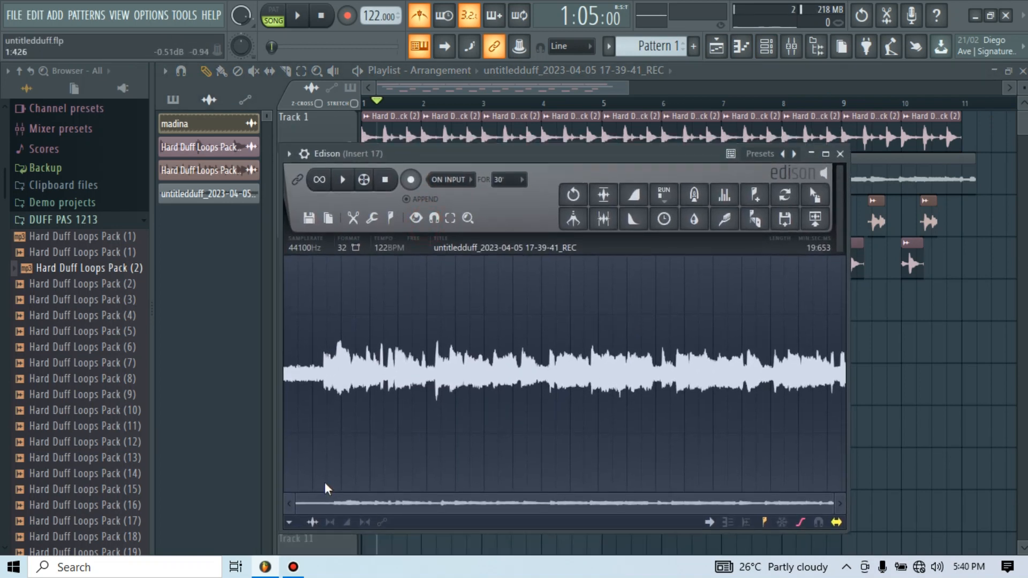
{"action": "scroll", "coordinate": [345, 418], "scroll_direction": "up", "scroll_amount": 3}
{"action": "scroll", "coordinate": [345, 417], "scroll_direction": "up", "scroll_amount": 2}
{"action": "left_click_drag", "start_coordinate": [364, 511], "coordinate": [230, 530]}
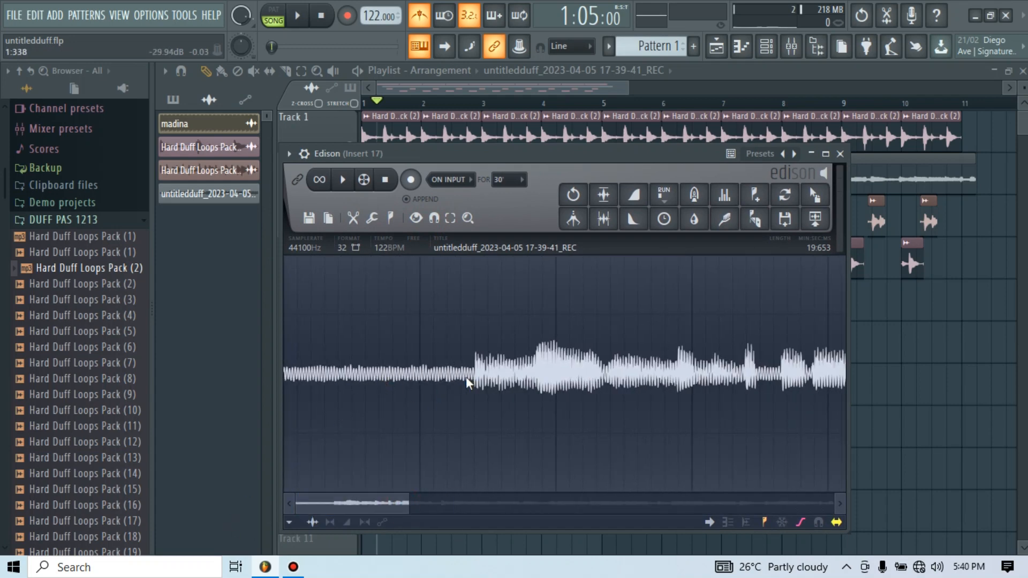
{"action": "left_click_drag", "start_coordinate": [467, 381], "coordinate": [366, 415]}
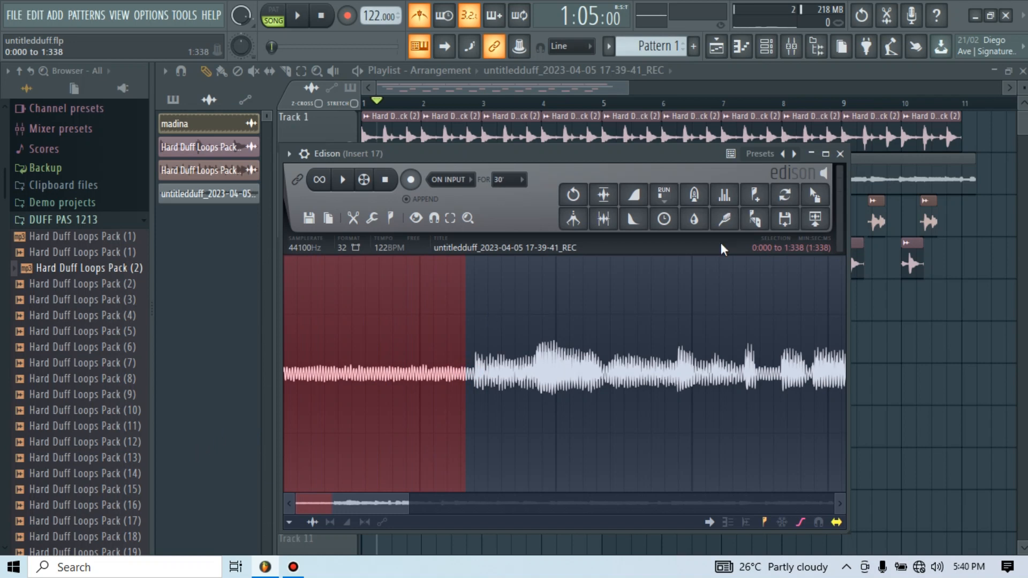
{"action": "right_click", "coordinate": [727, 220]}
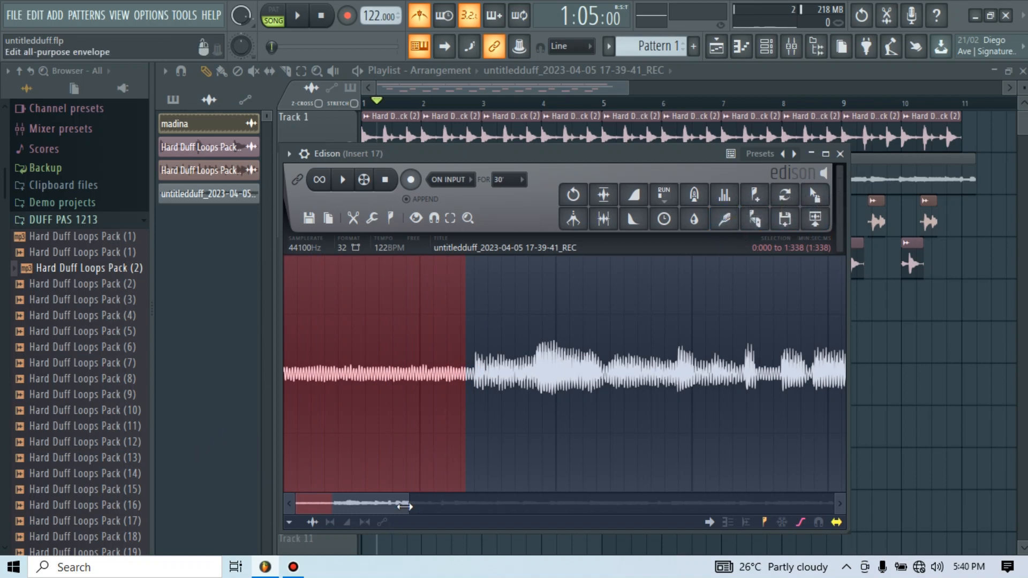
- Denoise the whole recording in Edison and place the cleaned audio on Track 5 at 1:05:00
{"action": "left_click_drag", "start_coordinate": [405, 507], "coordinate": [1025, 533]}
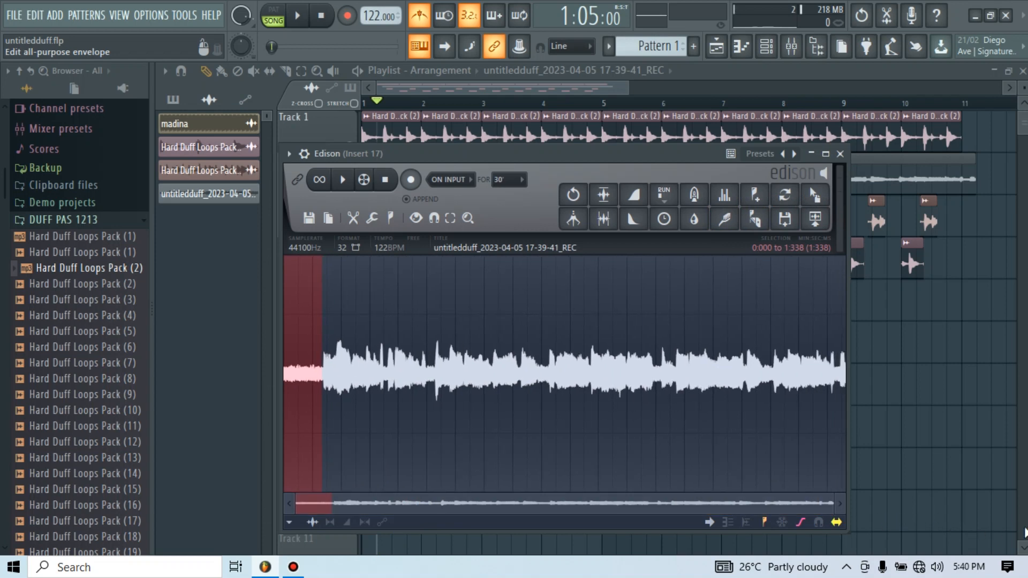
{"action": "key", "text": "ctrl+a"}
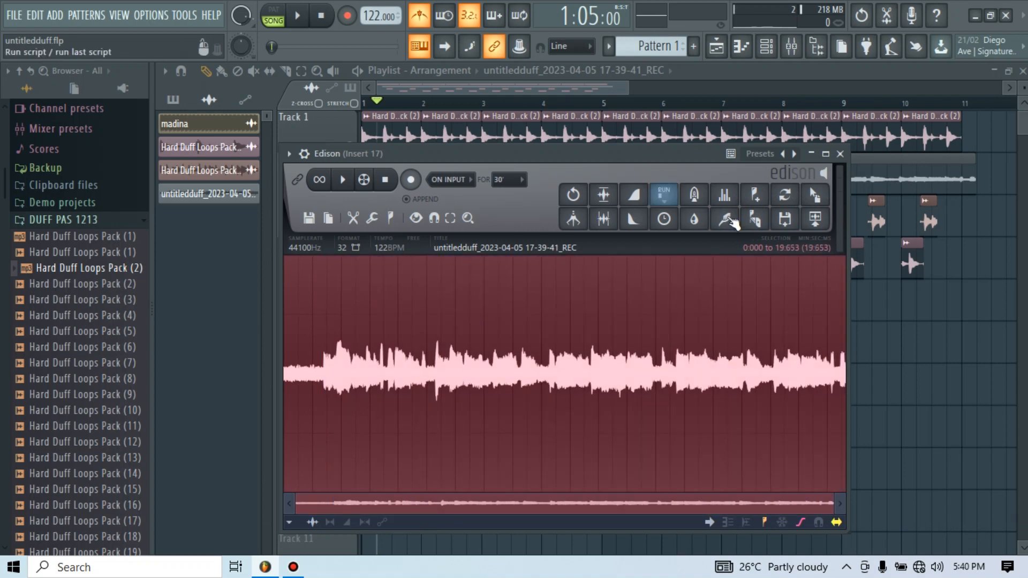
{"action": "left_click", "coordinate": [726, 221]}
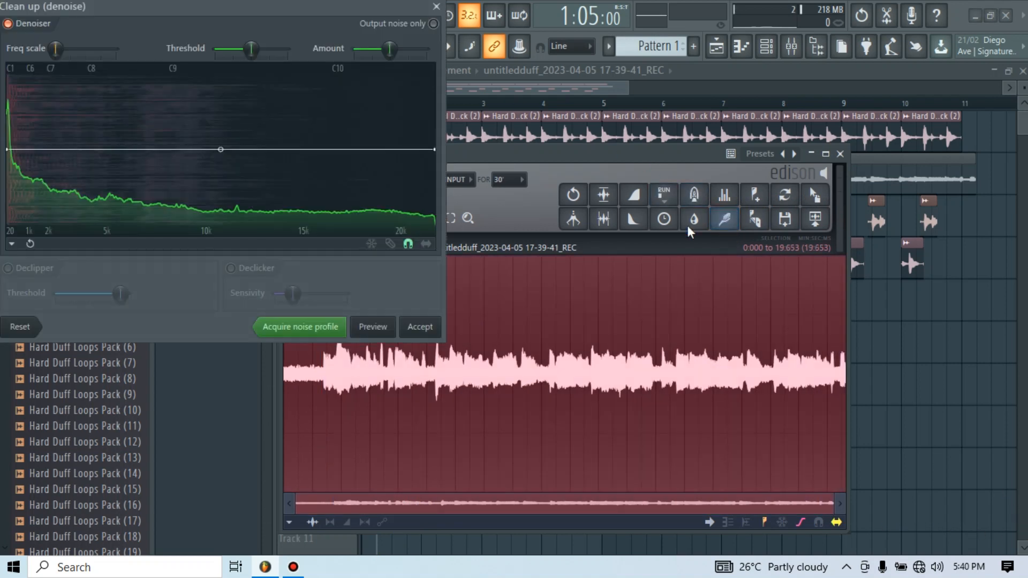
{"action": "left_click", "coordinate": [420, 325]}
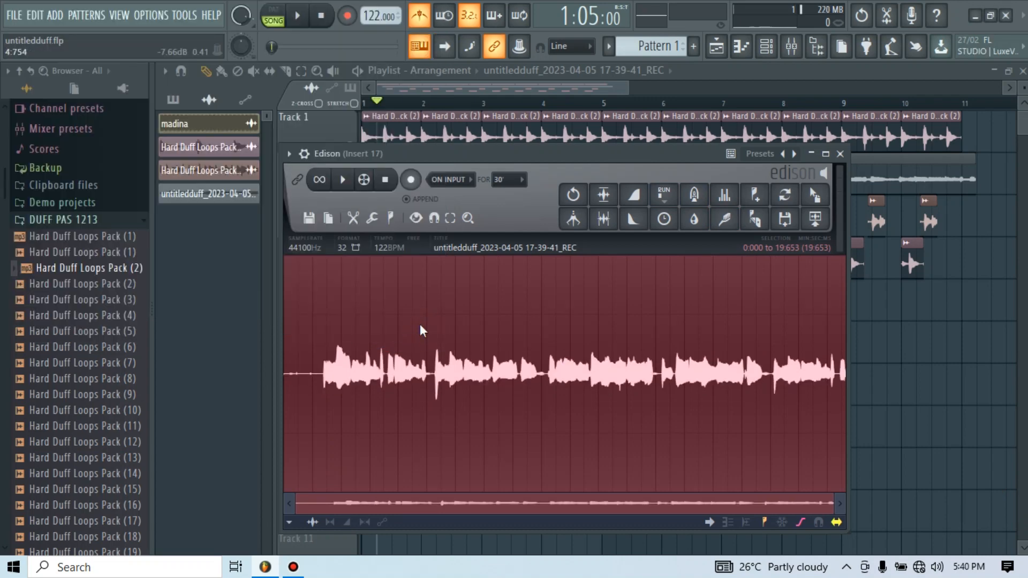
{"action": "left_click_drag", "start_coordinate": [576, 157], "coordinate": [524, 421]}
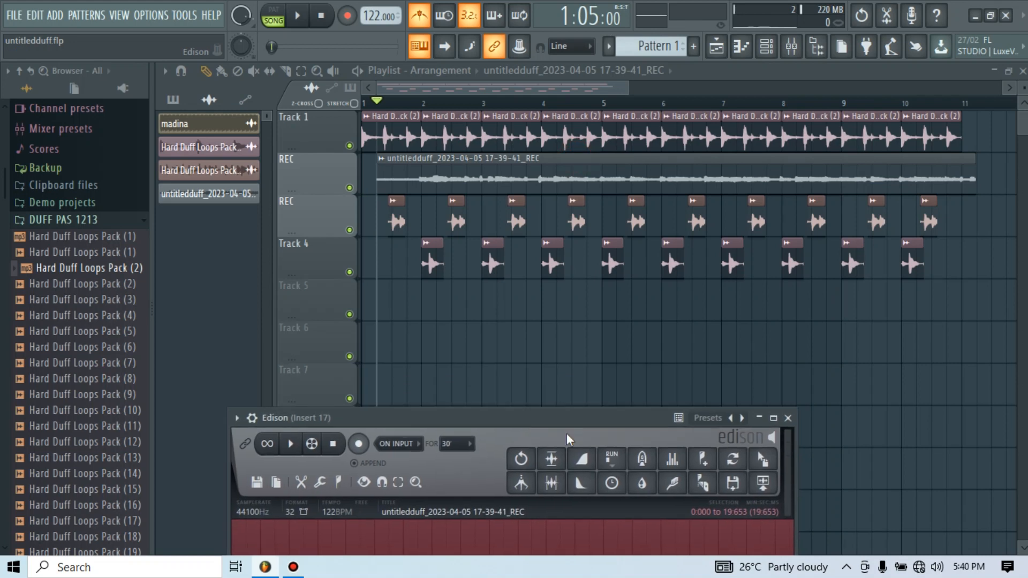
{"action": "left_click_drag", "start_coordinate": [764, 459], "coordinate": [423, 319]}
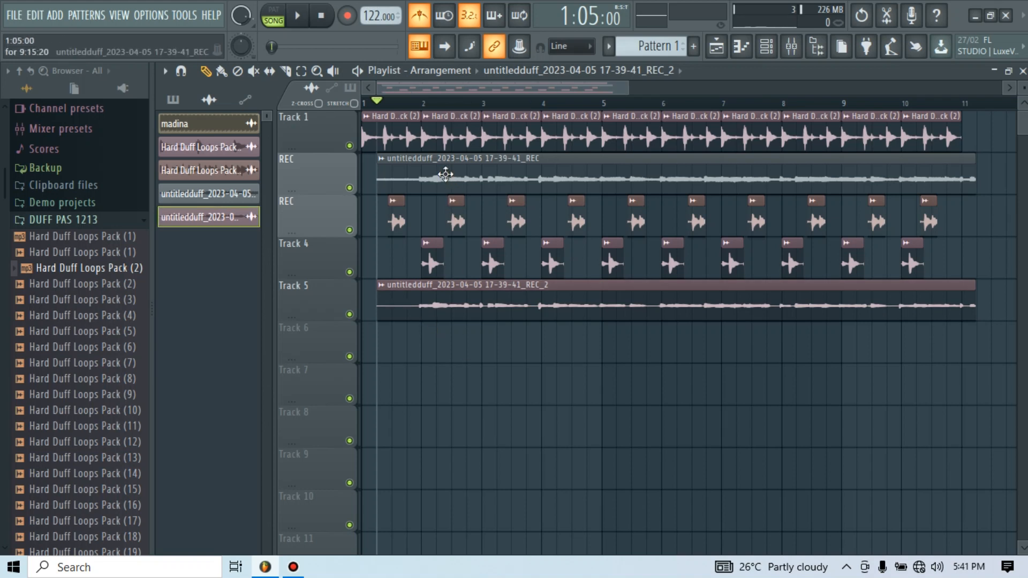
- Delete the original recording from the project and move the cleaned REC_2 clip to the upper REC track at bar 1
{"action": "right_click", "coordinate": [239, 192]}
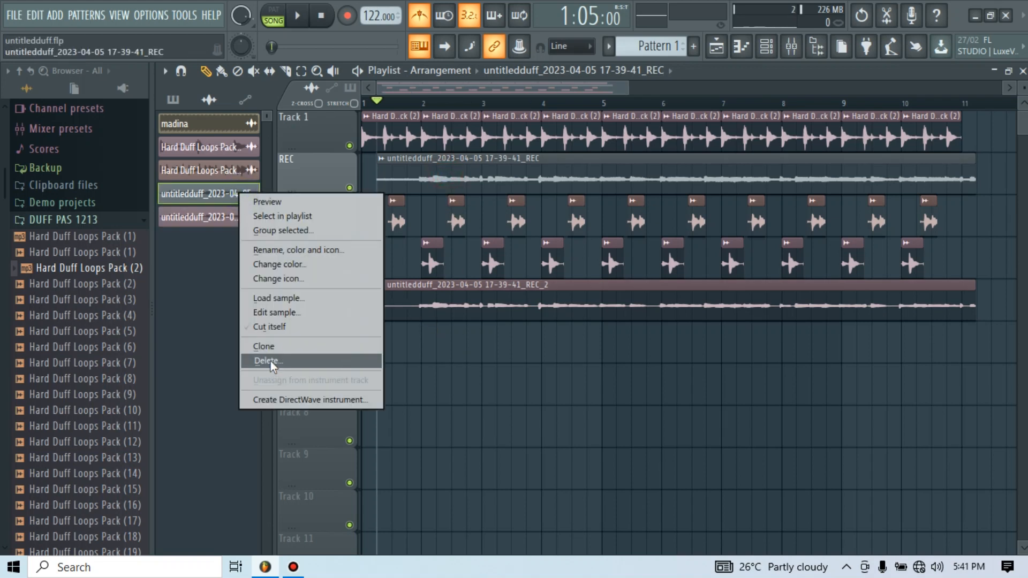
{"action": "left_click", "coordinate": [270, 361]}
{"action": "left_click", "coordinate": [592, 337]}
{"action": "left_click_drag", "start_coordinate": [507, 310], "coordinate": [480, 170]}
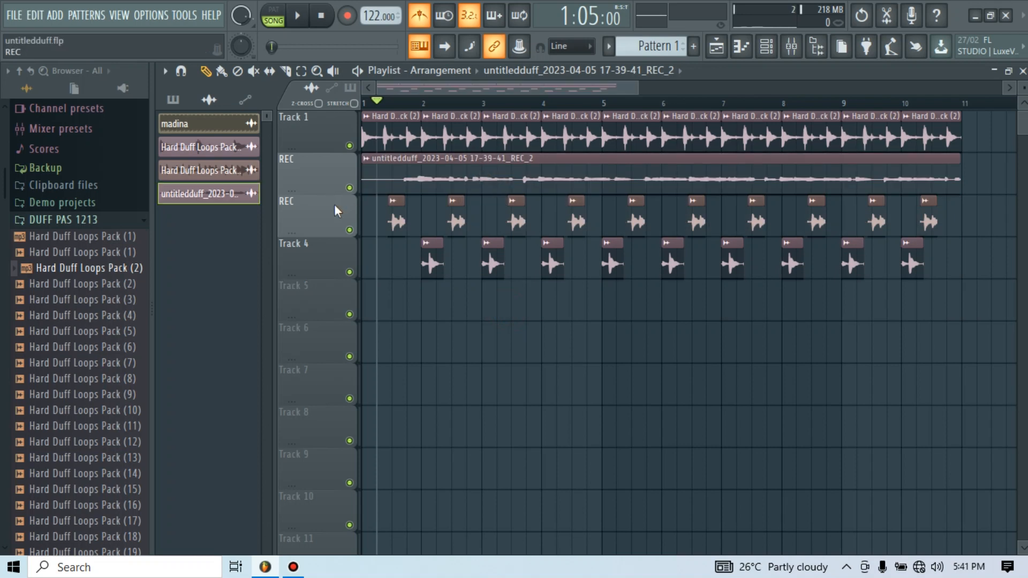
- Audition the cleaned recording with the duff hits, shift its clip to start at 1:02:00, and play it again
{"action": "key", "text": "space"}
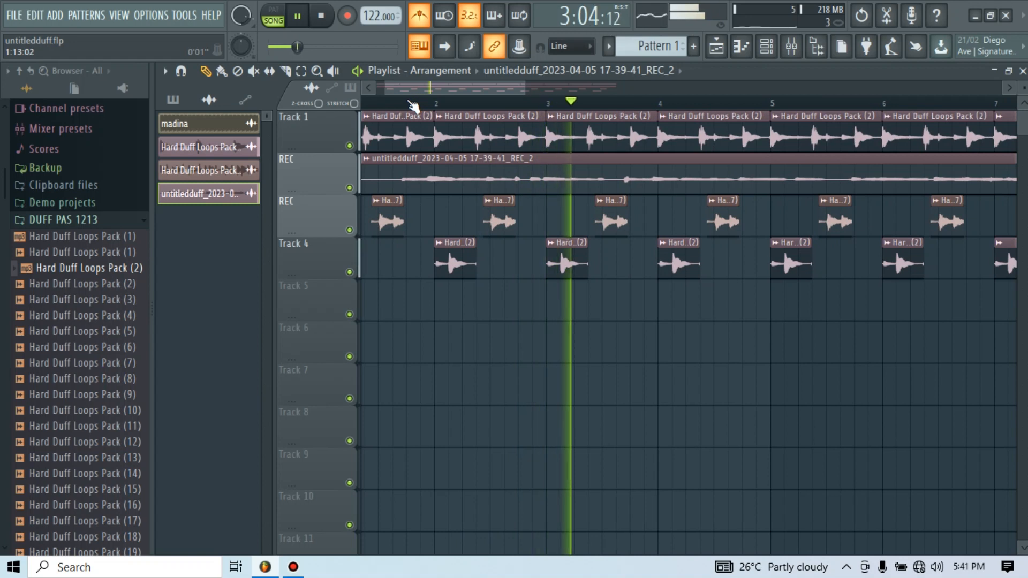
{"action": "scroll", "coordinate": [629, 103], "scroll_direction": "up", "scroll_amount": 4}
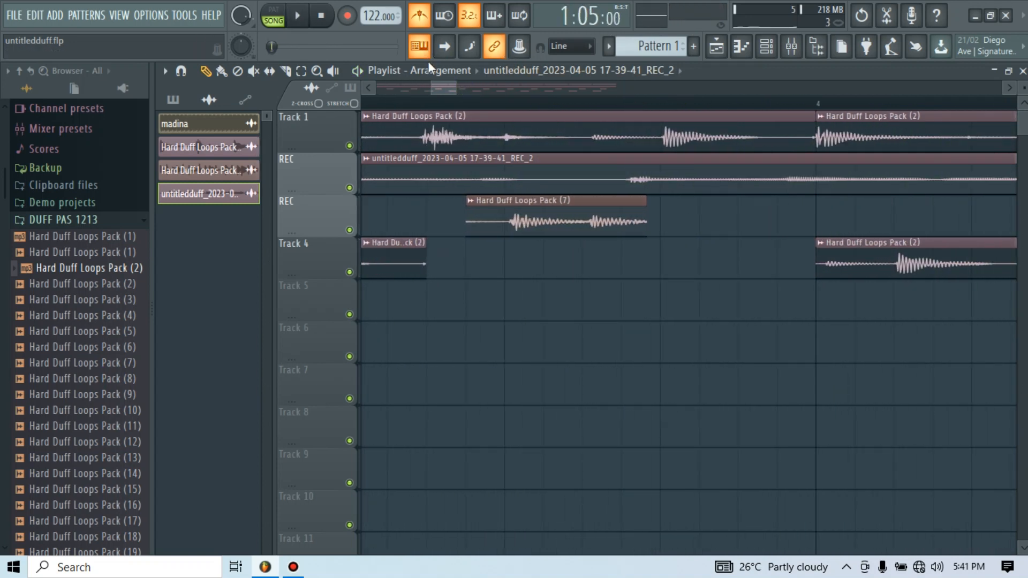
{"action": "key", "text": "space"}
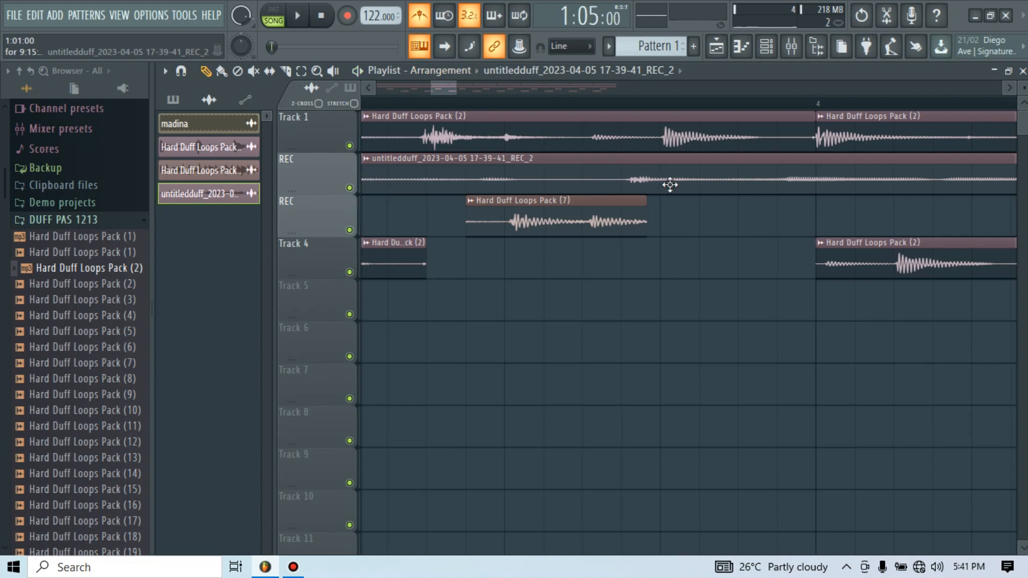
{"action": "left_click_drag", "start_coordinate": [668, 182], "coordinate": [699, 182]}
{"action": "key", "text": "space"}
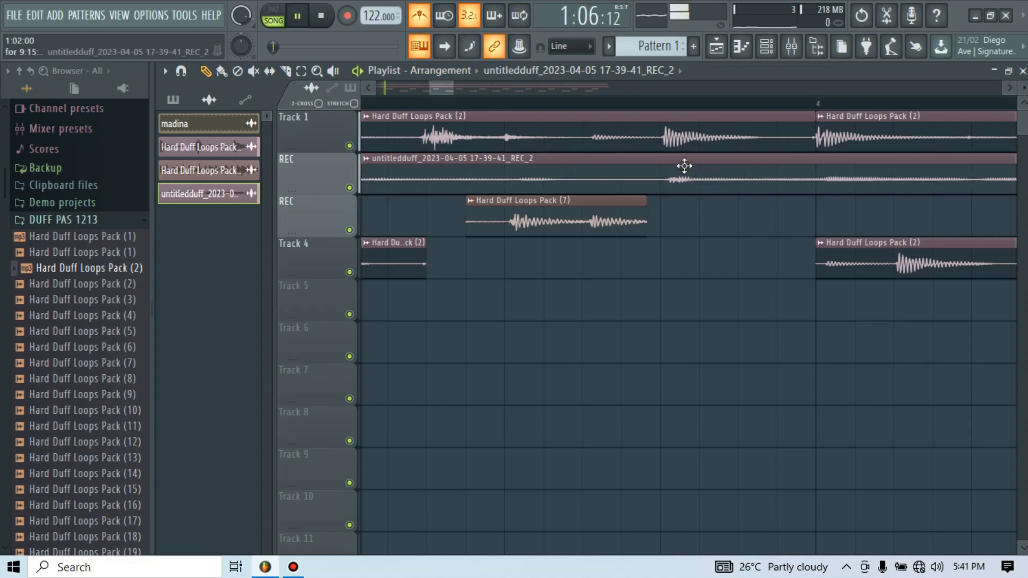
- Listen to the shifted vocal recording against the duff hits through about bar 9 and stop playback
{"action": "scroll", "coordinate": [550, 114], "scroll_direction": "down", "scroll_amount": 4}
{"action": "scroll", "coordinate": [550, 114], "scroll_direction": "up", "scroll_amount": 4}
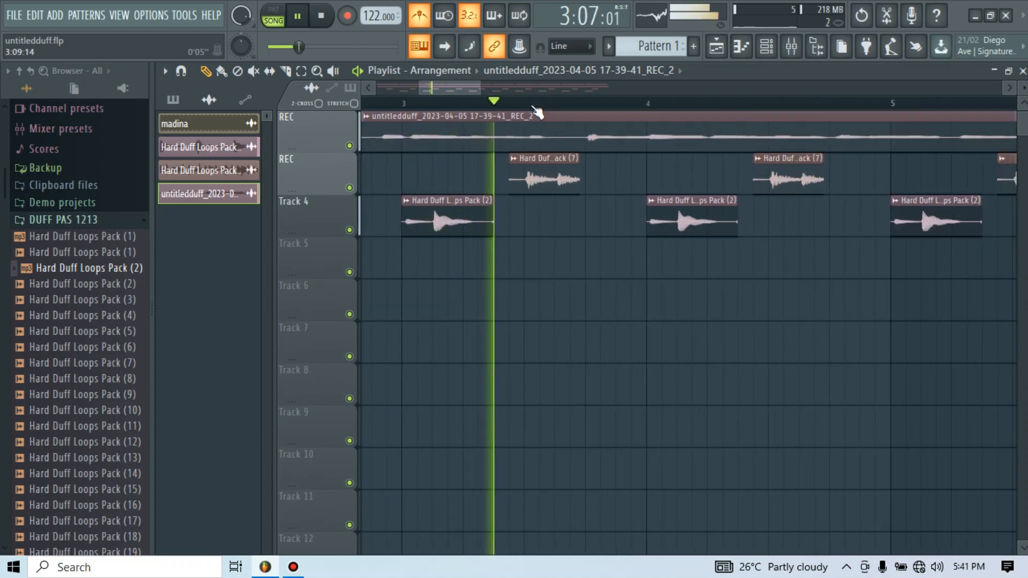
{"action": "scroll", "coordinate": [535, 110], "scroll_direction": "down", "scroll_amount": 3}
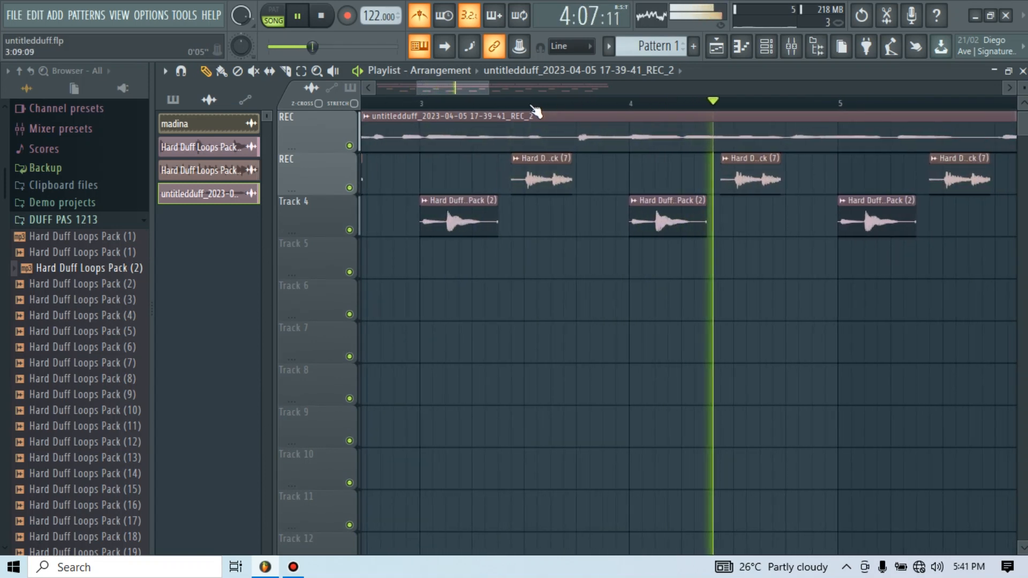
{"action": "scroll", "coordinate": [520, 238], "scroll_direction": "up", "scroll_amount": 1}
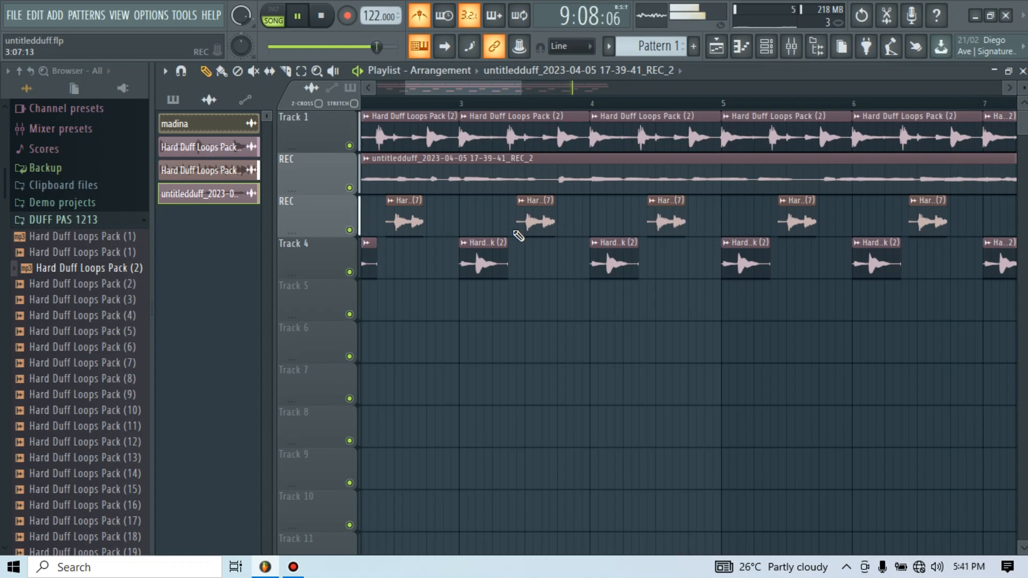
{"action": "key", "text": "space"}
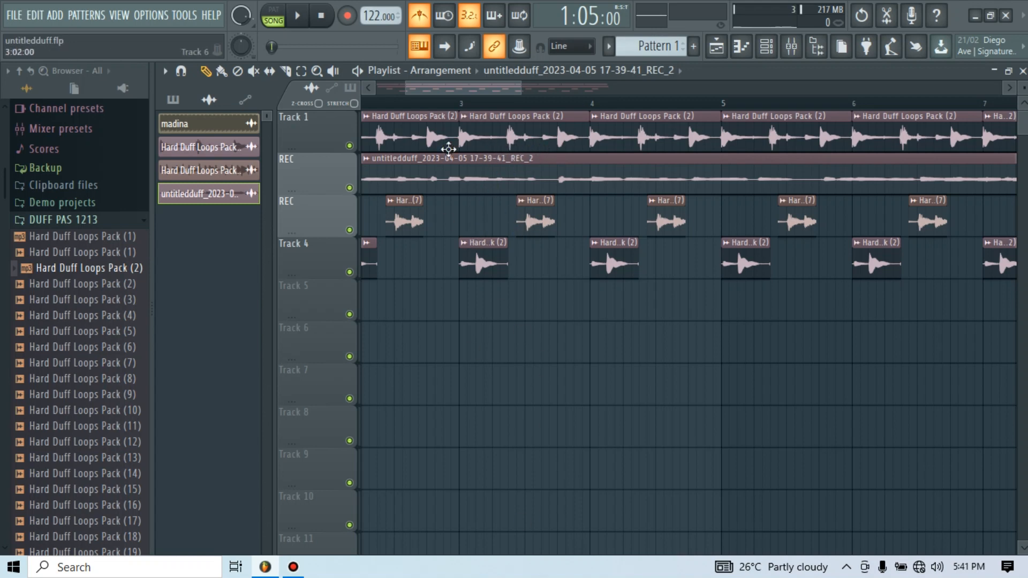
{"action": "scroll", "coordinate": [539, 110], "scroll_direction": "down", "scroll_amount": 1}
{"action": "scroll", "coordinate": [538, 109], "scroll_direction": "down", "scroll_amount": 1}
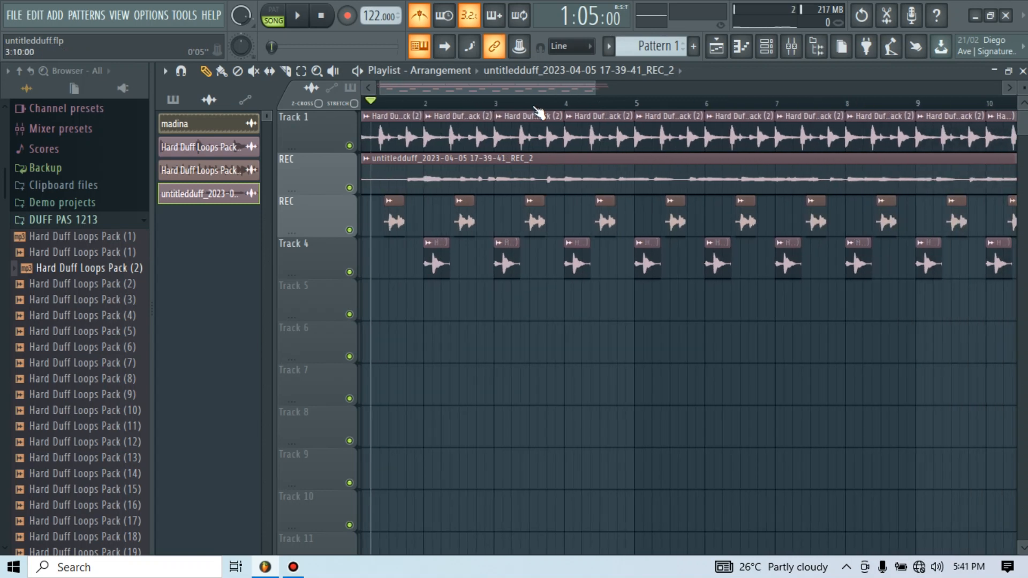
{"action": "scroll", "coordinate": [781, 249], "scroll_direction": "down", "scroll_amount": 2}
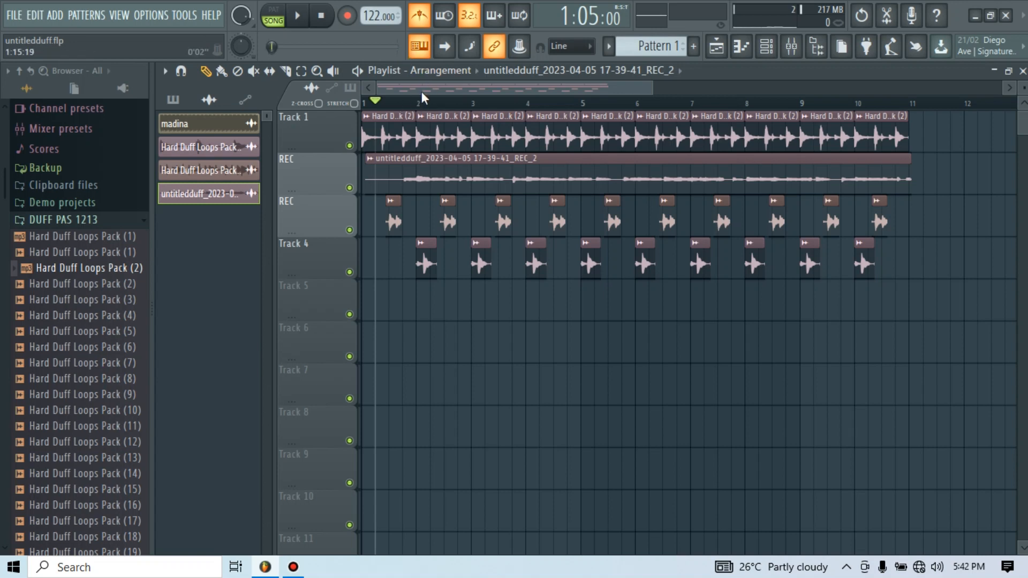
{"action": "scroll", "coordinate": [404, 105], "scroll_direction": "up", "scroll_amount": 3}
{"action": "left_click_drag", "start_coordinate": [411, 95], "coordinate": [344, 99]}
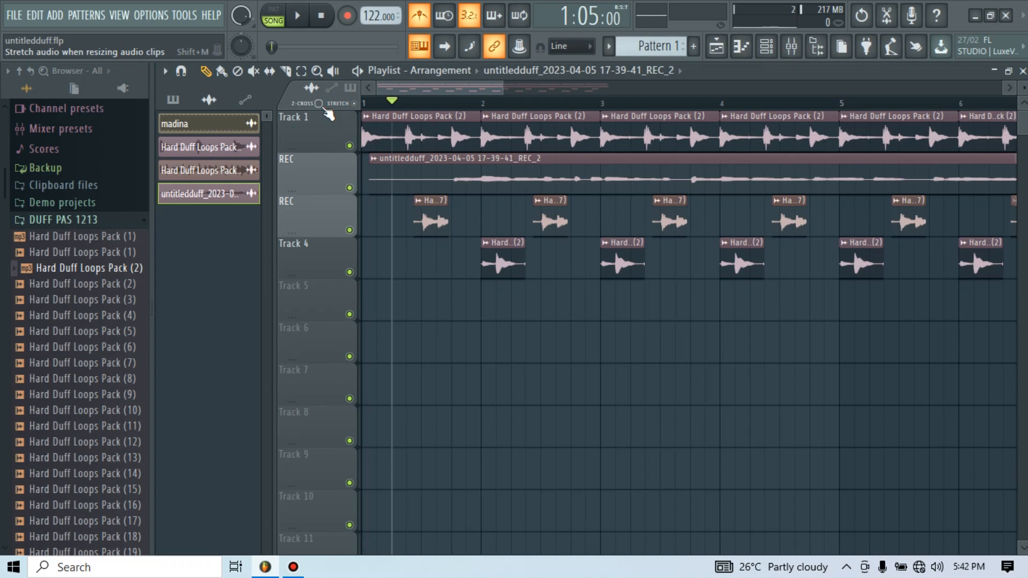
{"action": "left_click", "coordinate": [293, 567]}
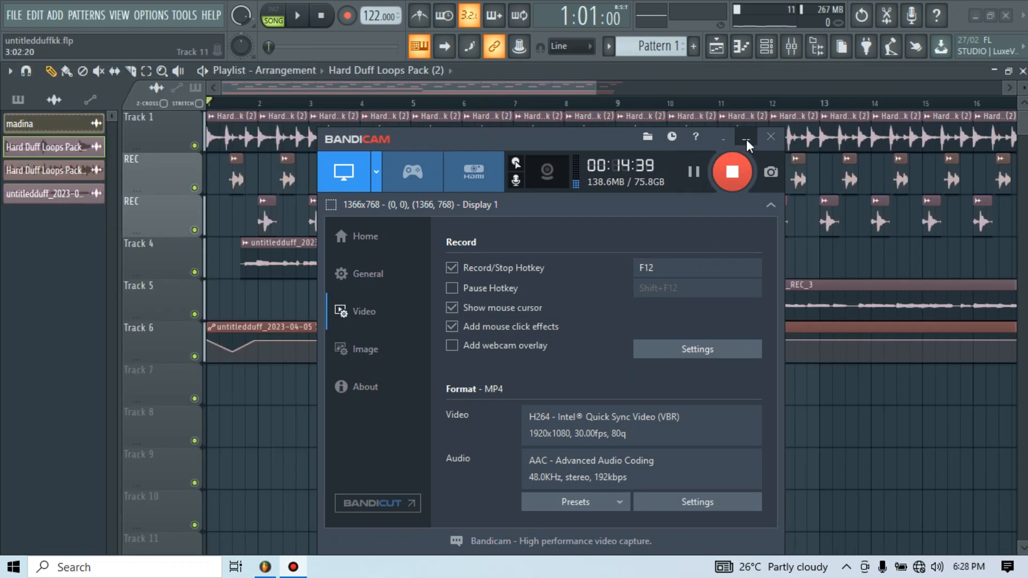
{"action": "left_click", "coordinate": [745, 139]}
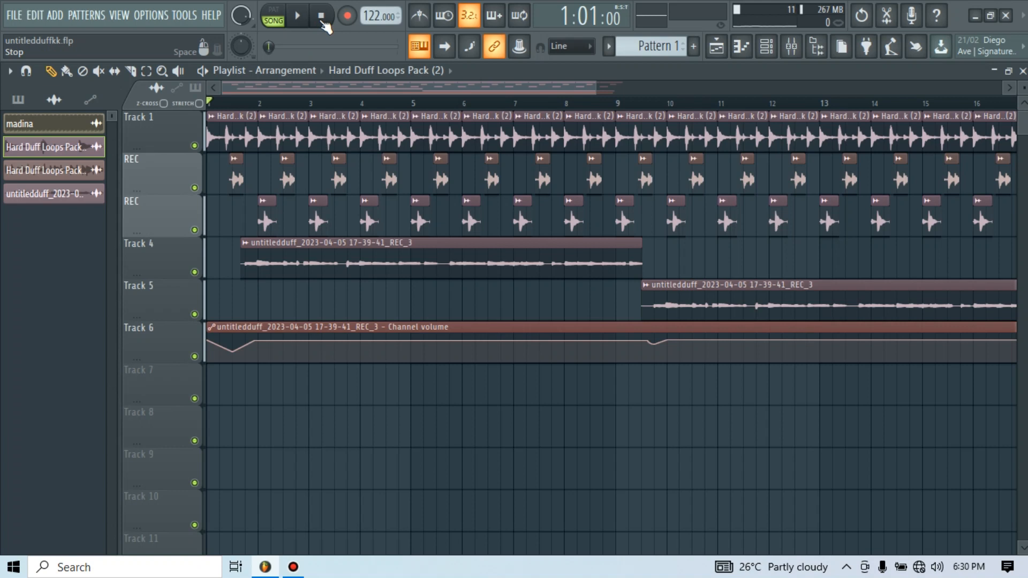
- Play the extended arrangement from bar 1 to the end of the vocals in bar 17 and stop playback
{"action": "left_click", "coordinate": [304, 21]}
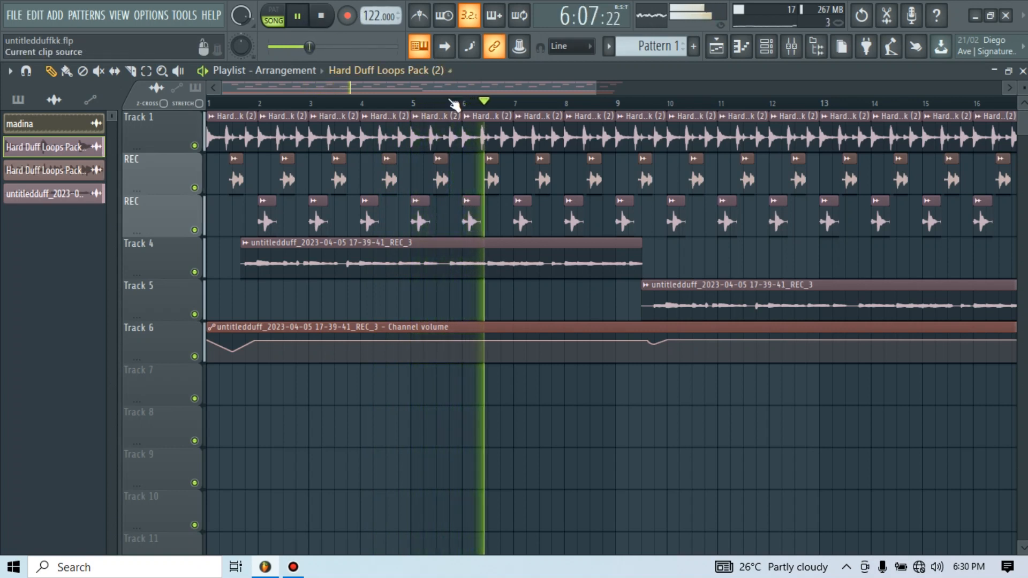
{"action": "left_click_drag", "start_coordinate": [447, 89], "coordinate": [491, 89]}
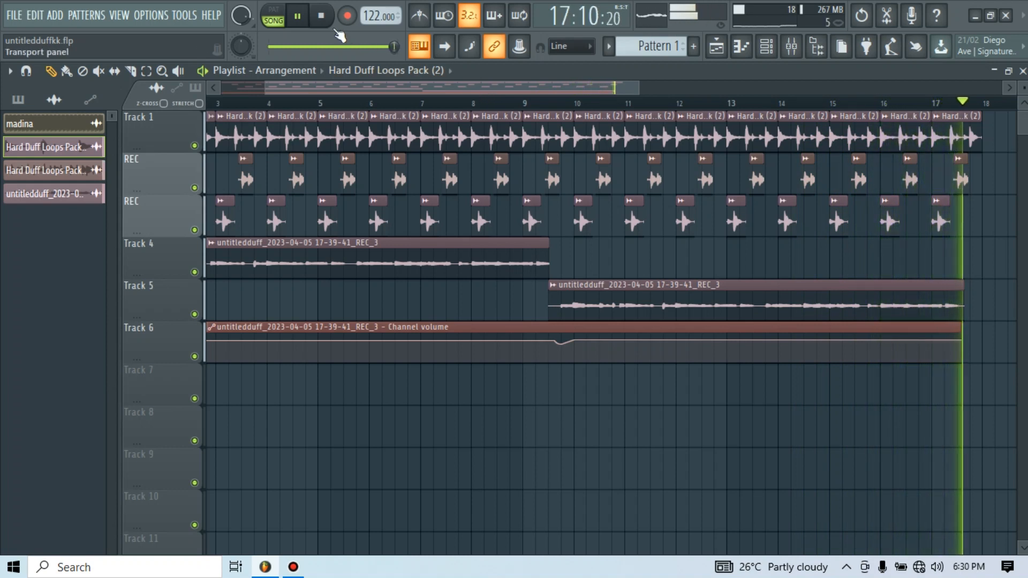
{"action": "left_click", "coordinate": [322, 19]}
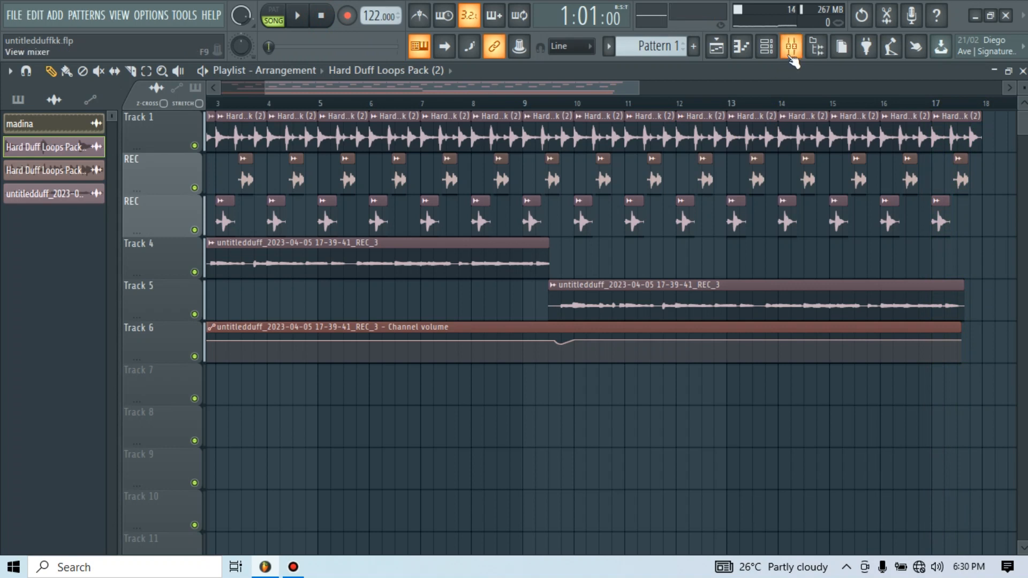
- Examine the Pro-Q 3, Fruity Limiter, Pitcher and Fruity Reeverb 2 settings on mixer Insert 1
{"action": "left_click", "coordinate": [790, 55]}
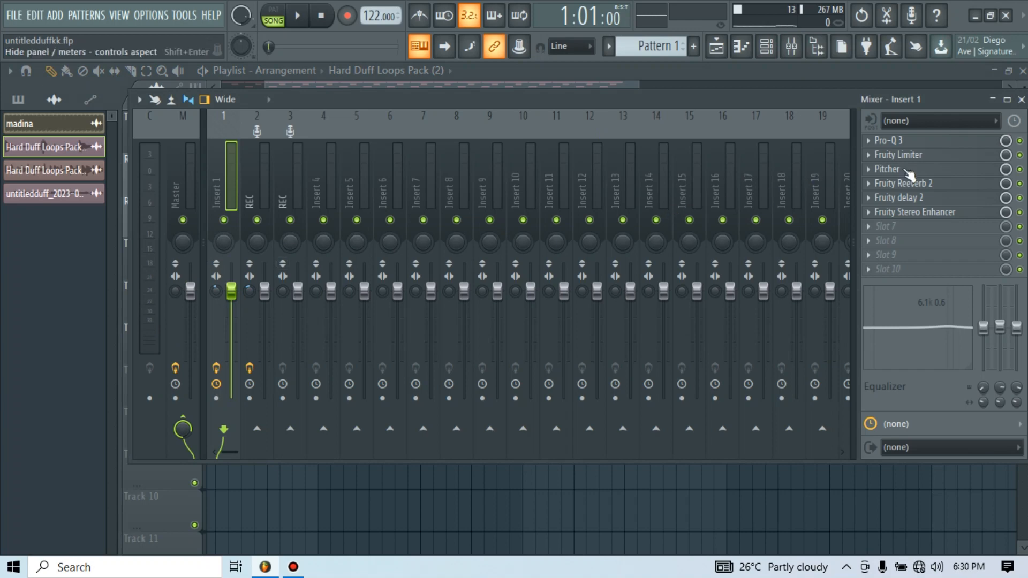
{"action": "left_click", "coordinate": [891, 141]}
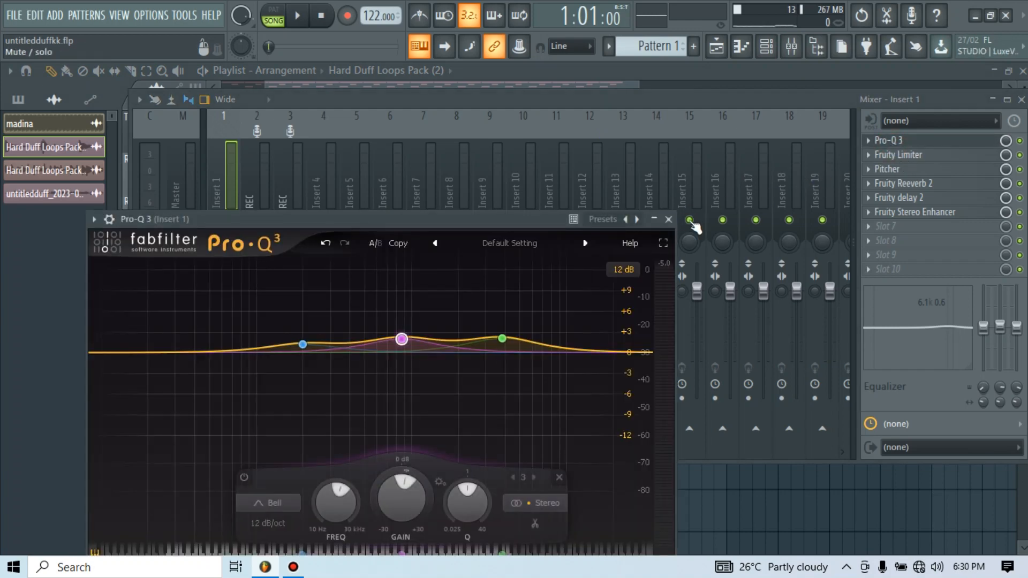
{"action": "left_click", "coordinate": [668, 220]}
{"action": "left_click", "coordinate": [893, 155]}
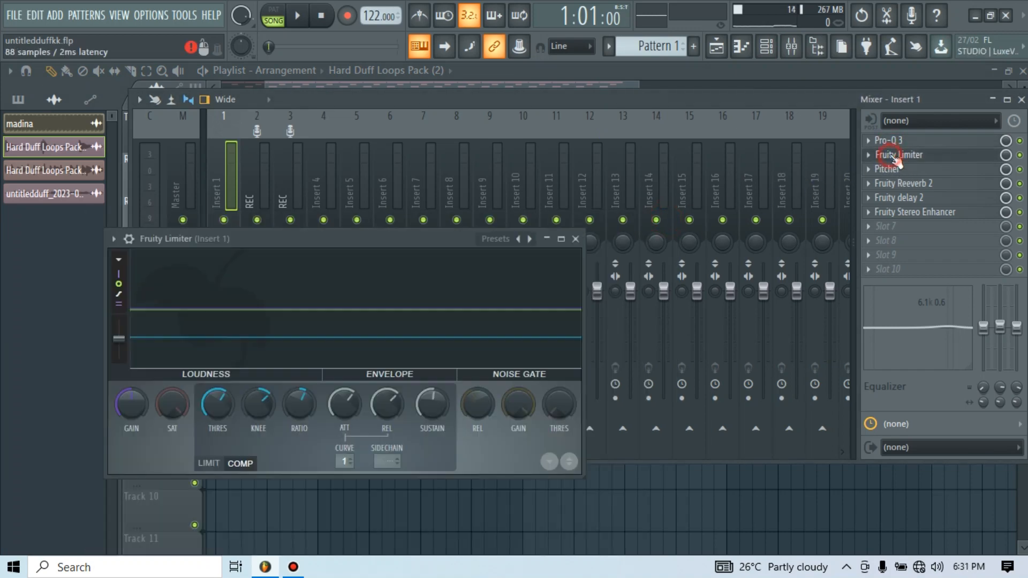
{"action": "left_click", "coordinate": [576, 239]}
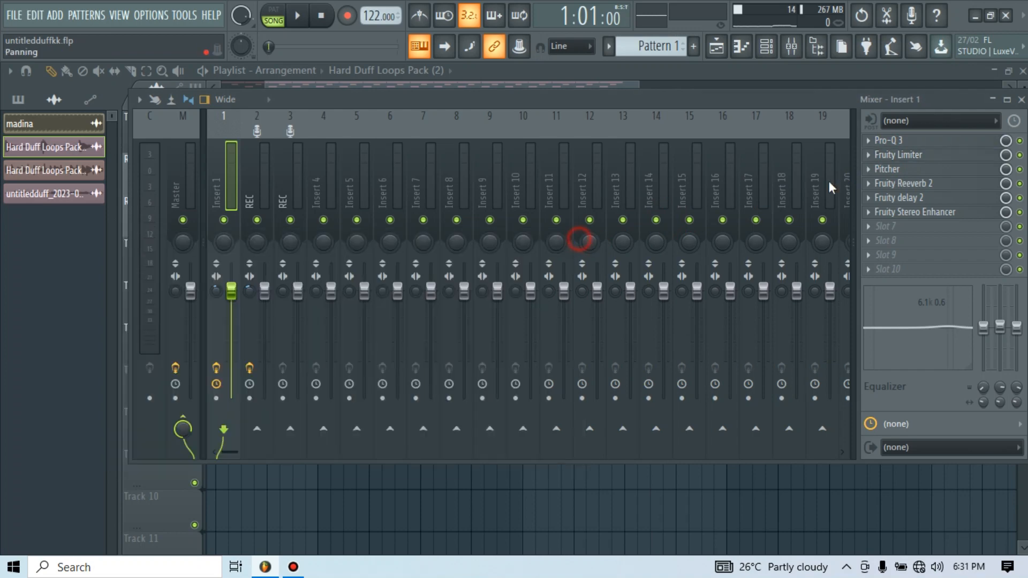
{"action": "left_click", "coordinate": [888, 169]}
{"action": "left_click", "coordinate": [422, 251]}
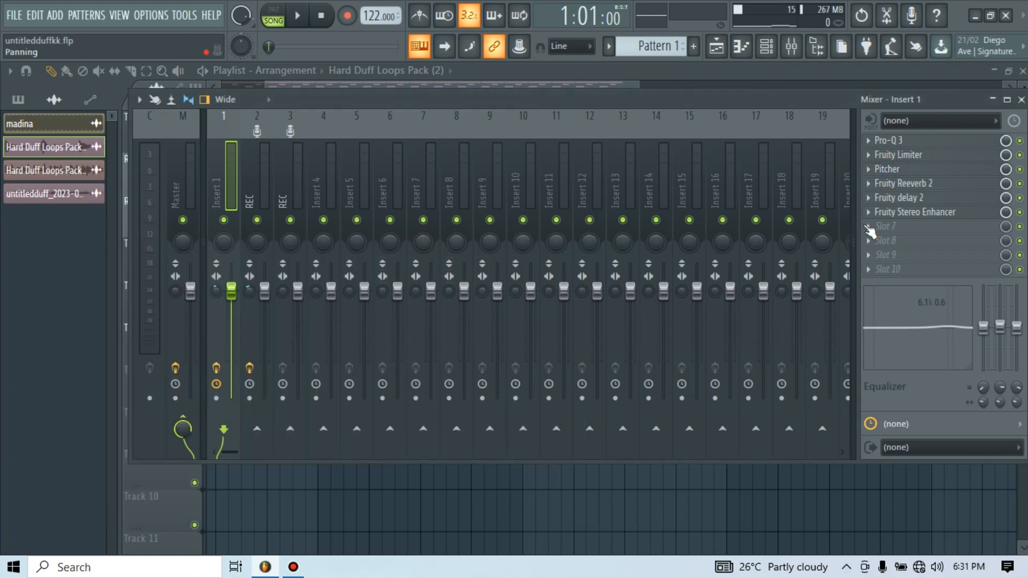
{"action": "left_click", "coordinate": [910, 185]}
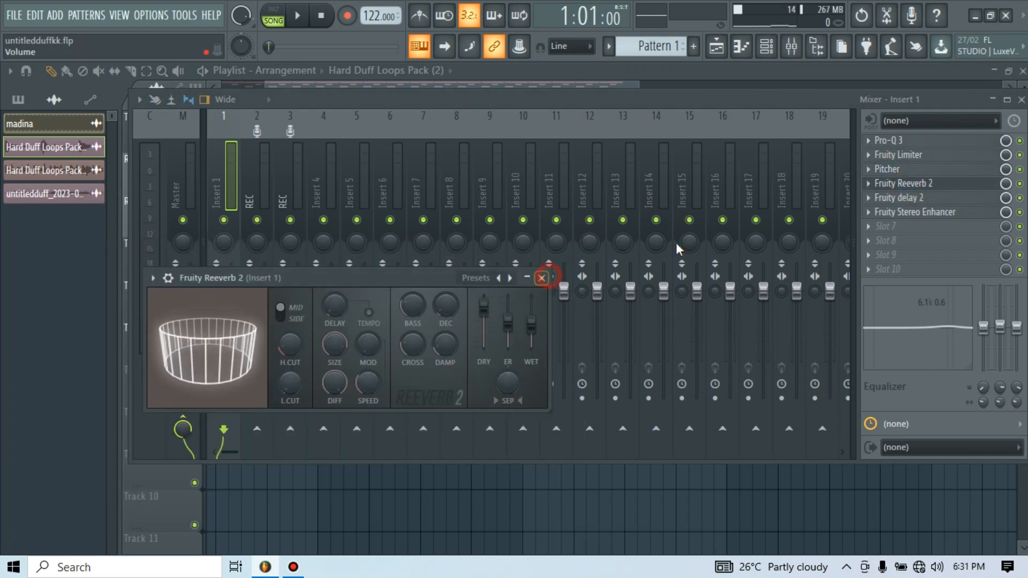
{"action": "left_click", "coordinate": [517, 513]}
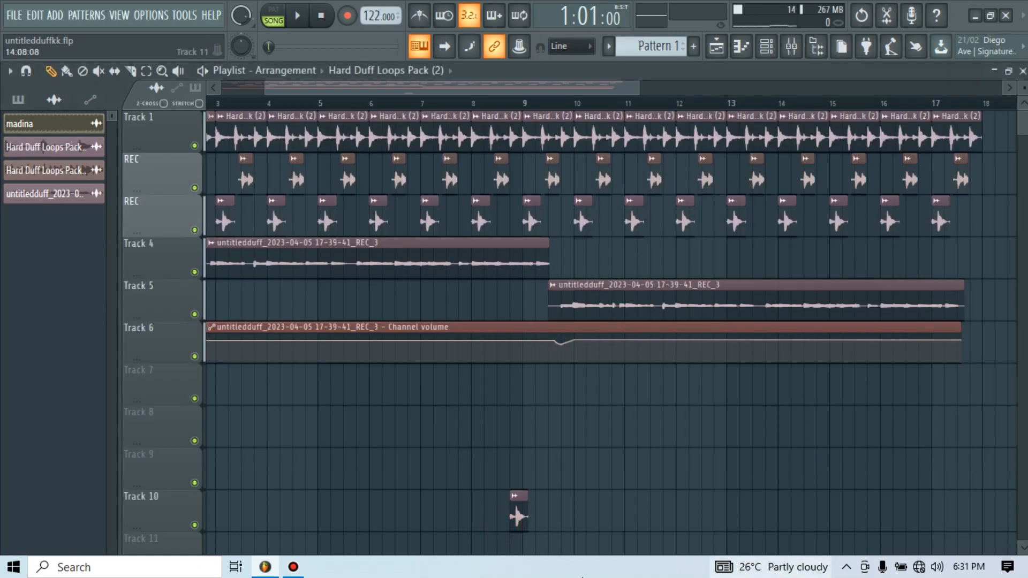
{"action": "right_click", "coordinate": [515, 508]}
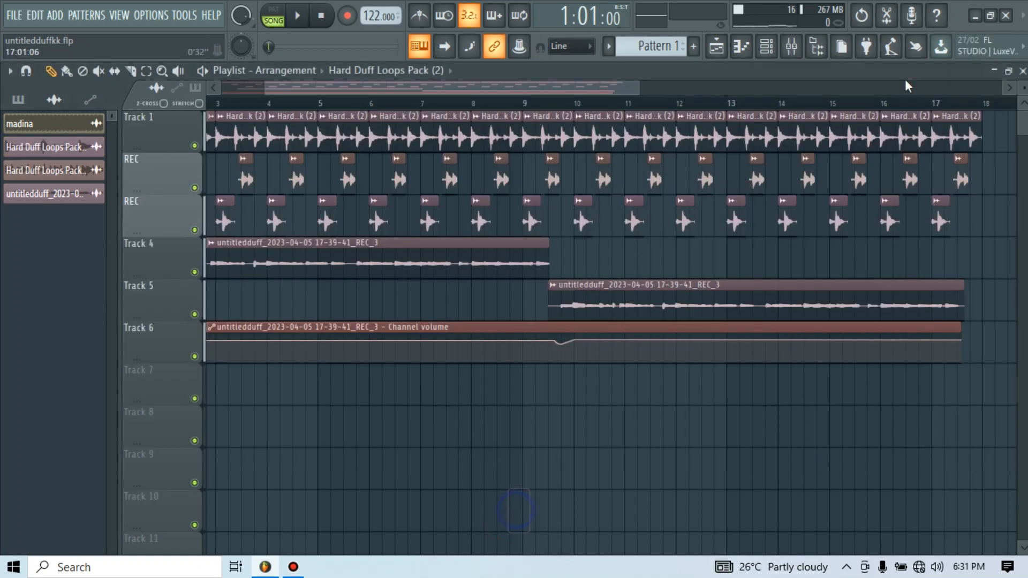
{"action": "left_click", "coordinate": [816, 47]}
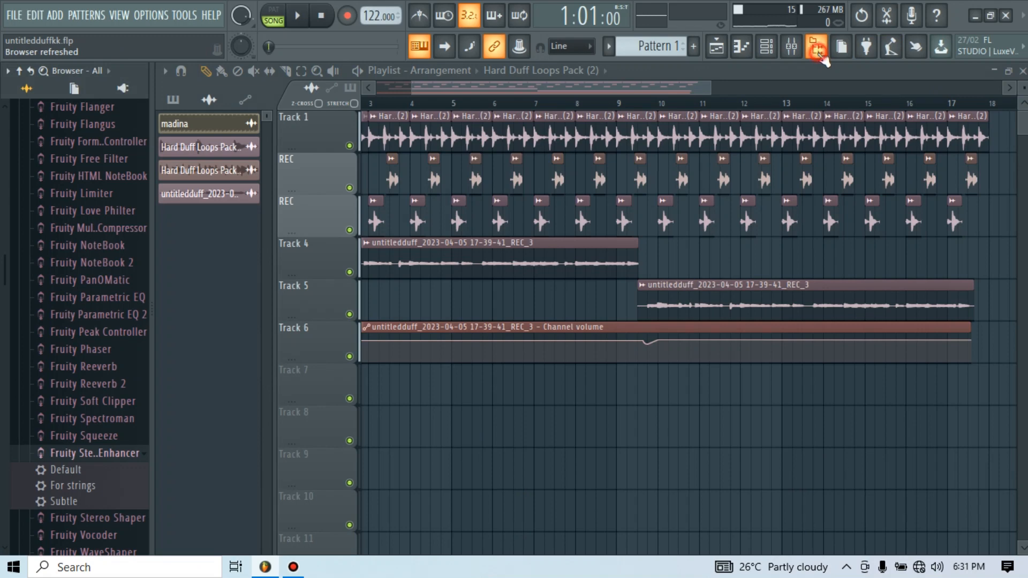
{"action": "left_click", "coordinate": [817, 47]}
- Return to the mixer and examine the Fruity delay 2 and Fruity Stereo Enhancer settings on Insert 1
{"action": "left_click", "coordinate": [791, 46]}
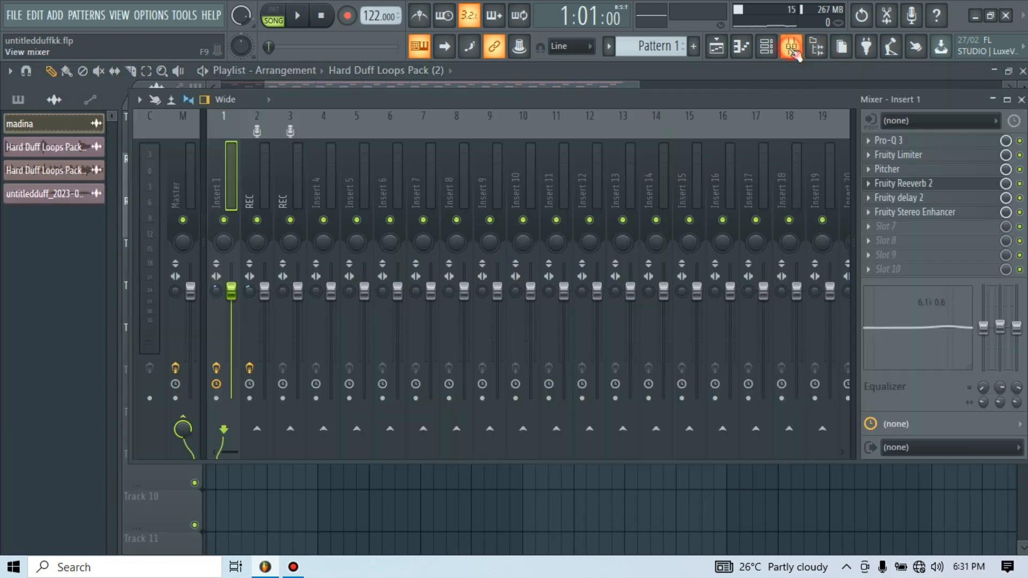
{"action": "left_click", "coordinate": [912, 199]}
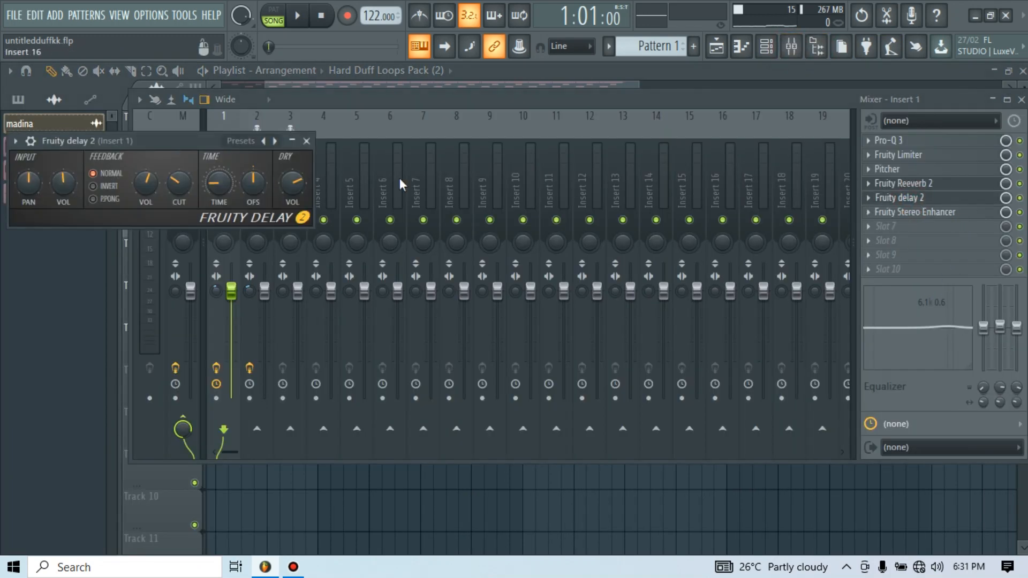
{"action": "left_click", "coordinate": [307, 140]}
{"action": "left_click", "coordinate": [941, 214]}
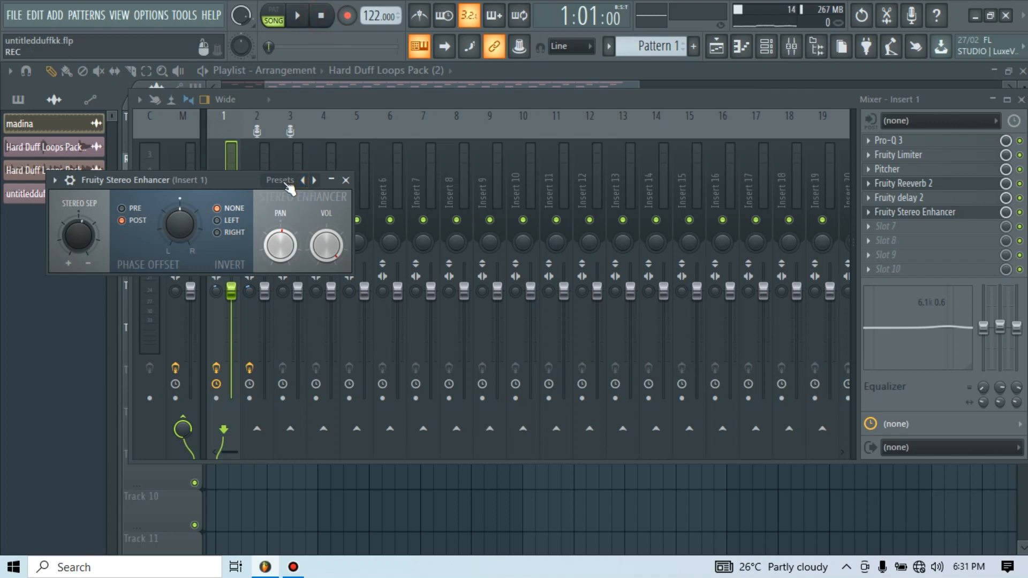
{"action": "left_click", "coordinate": [344, 181]}
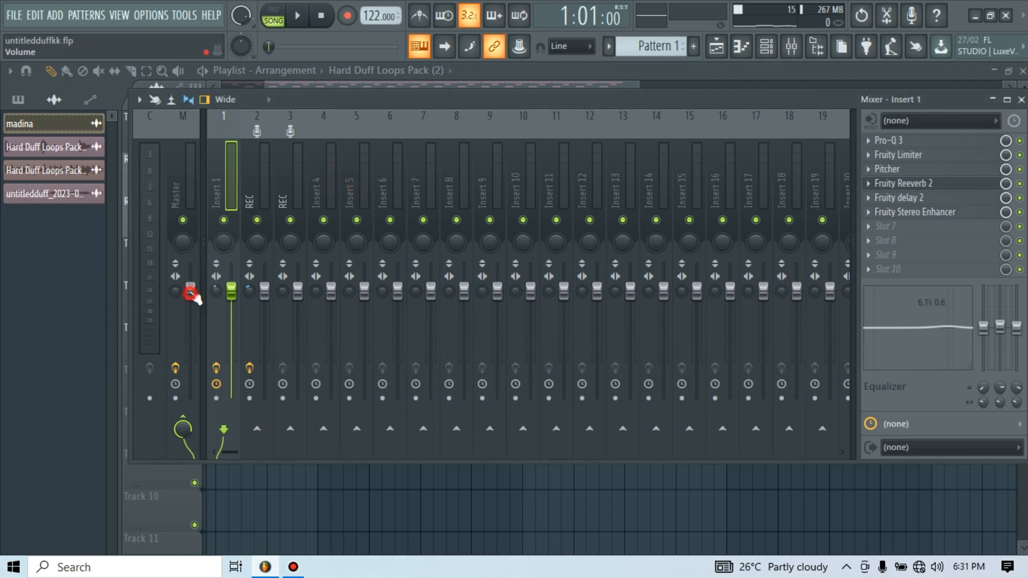
- Play the arrangement through bar 16 while examining the Master's Fruity parametric EQ 2, Stereo Enhancer and Stereo Shaper, and stop playback
{"action": "left_click", "coordinate": [191, 293]}
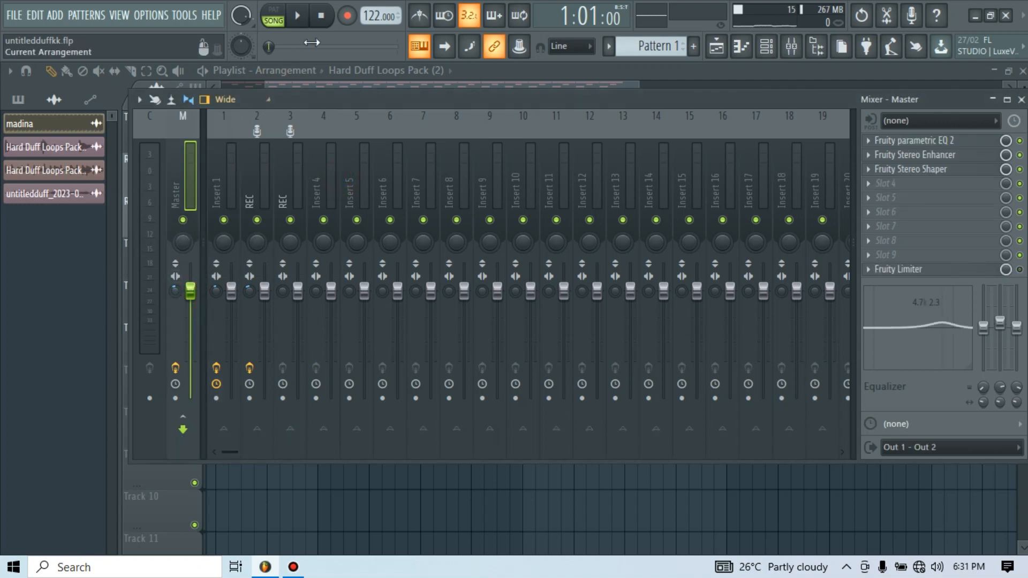
{"action": "left_click", "coordinate": [298, 15]}
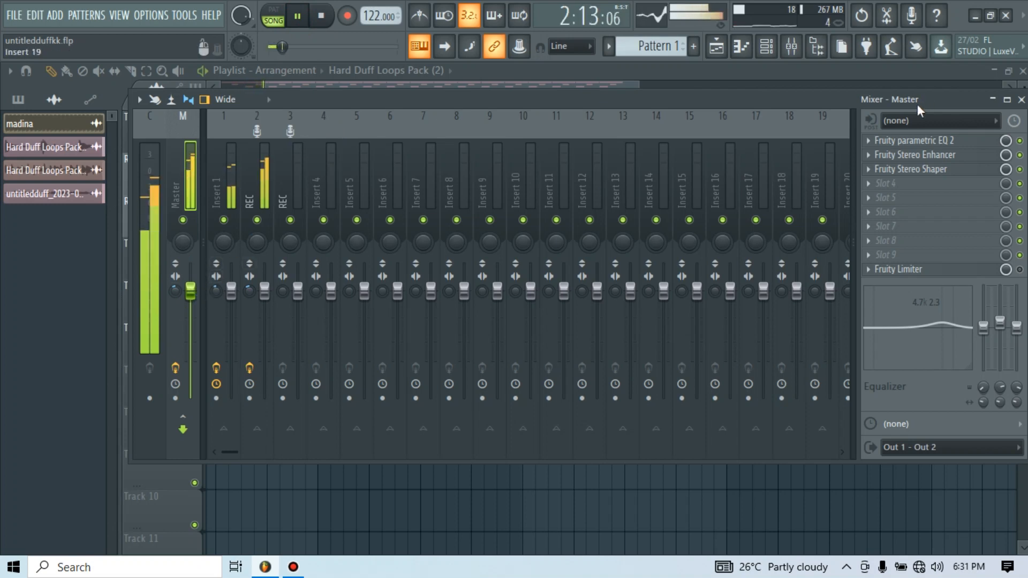
{"action": "left_click", "coordinate": [911, 141]}
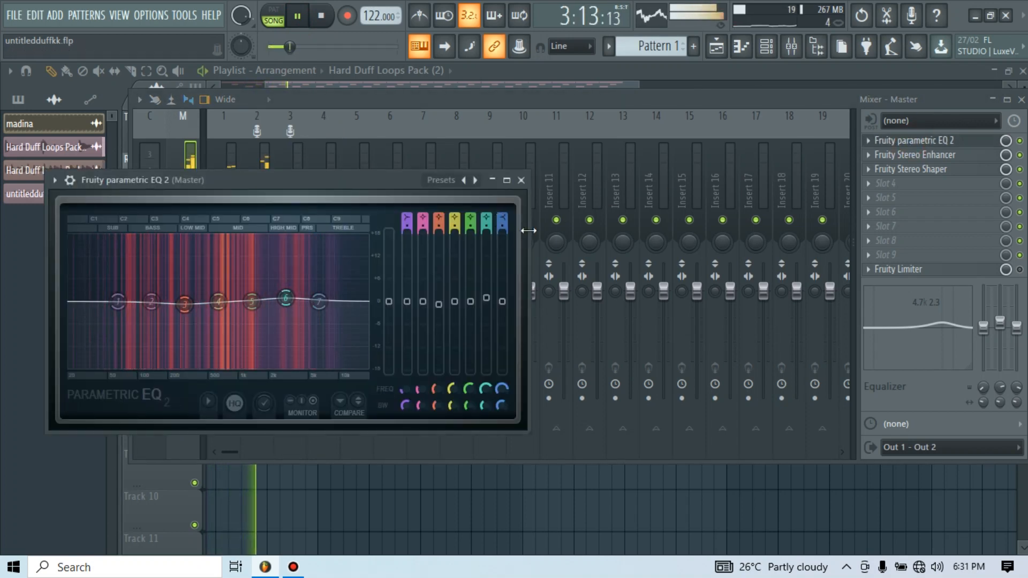
{"action": "left_click", "coordinate": [520, 180]}
{"action": "left_click", "coordinate": [930, 156]}
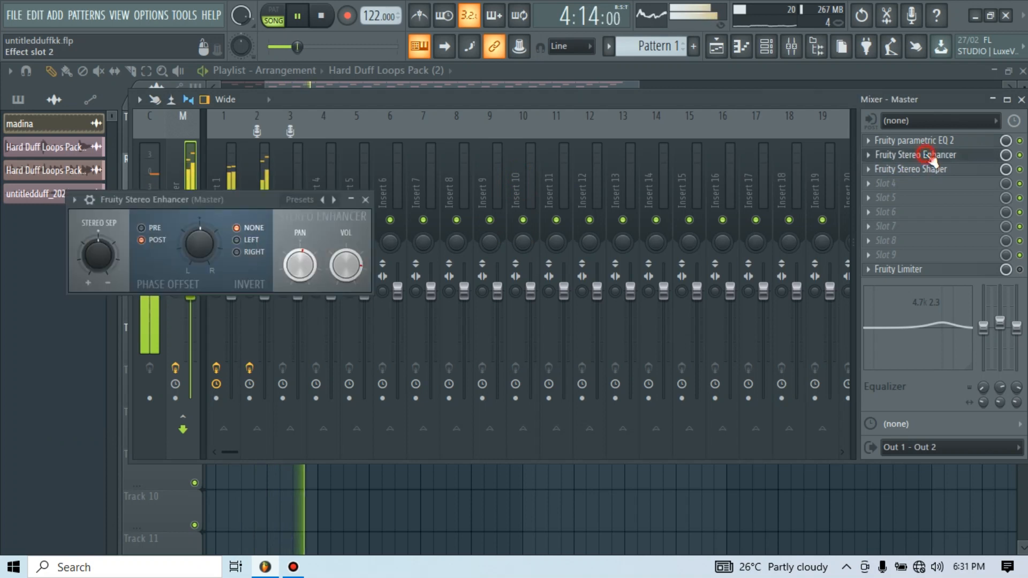
{"action": "left_click", "coordinate": [366, 200]}
{"action": "left_click", "coordinate": [912, 170]}
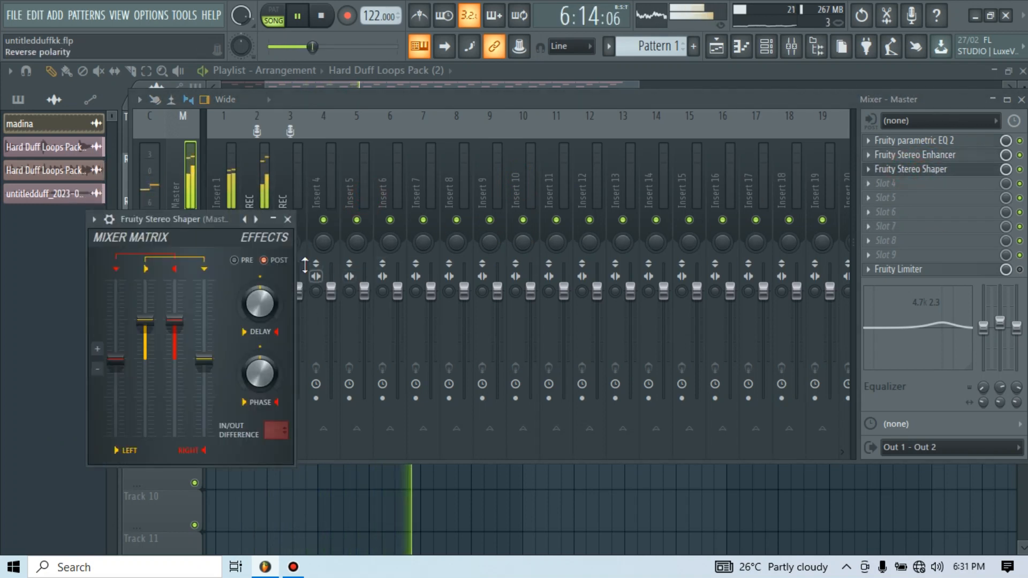
{"action": "left_click", "coordinate": [287, 220]}
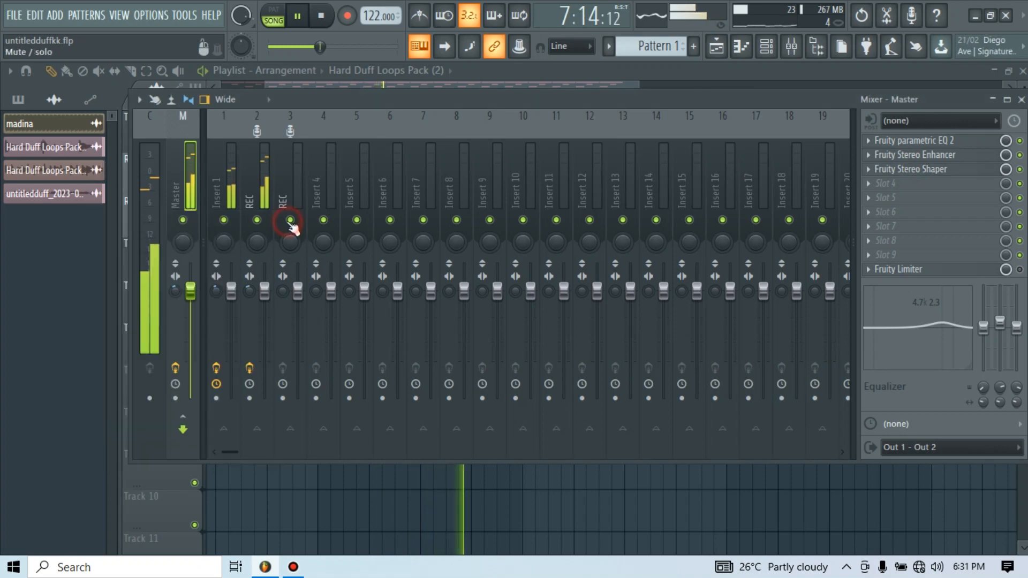
{"action": "left_click", "coordinate": [1021, 100]}
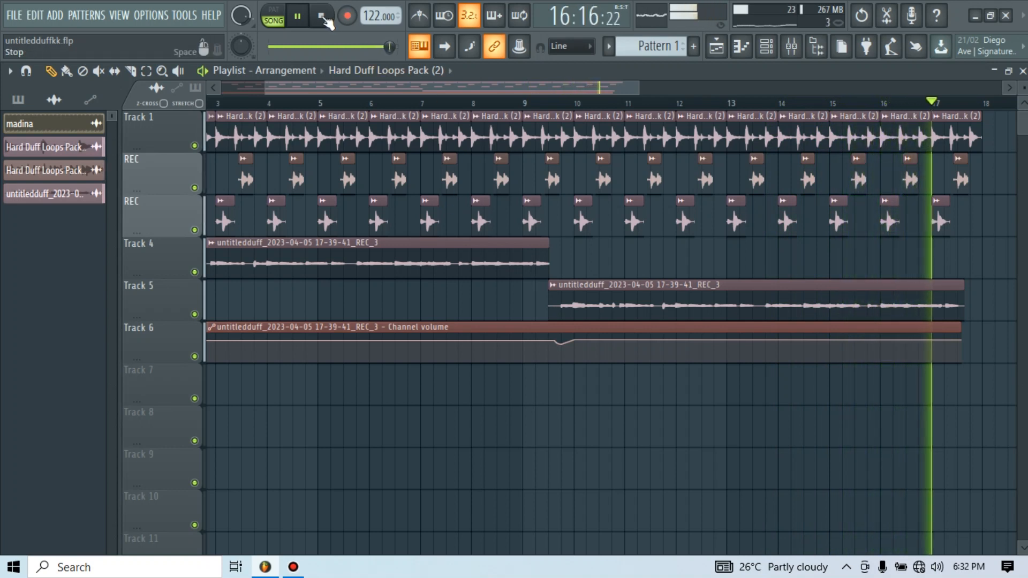
{"action": "left_click", "coordinate": [322, 17]}
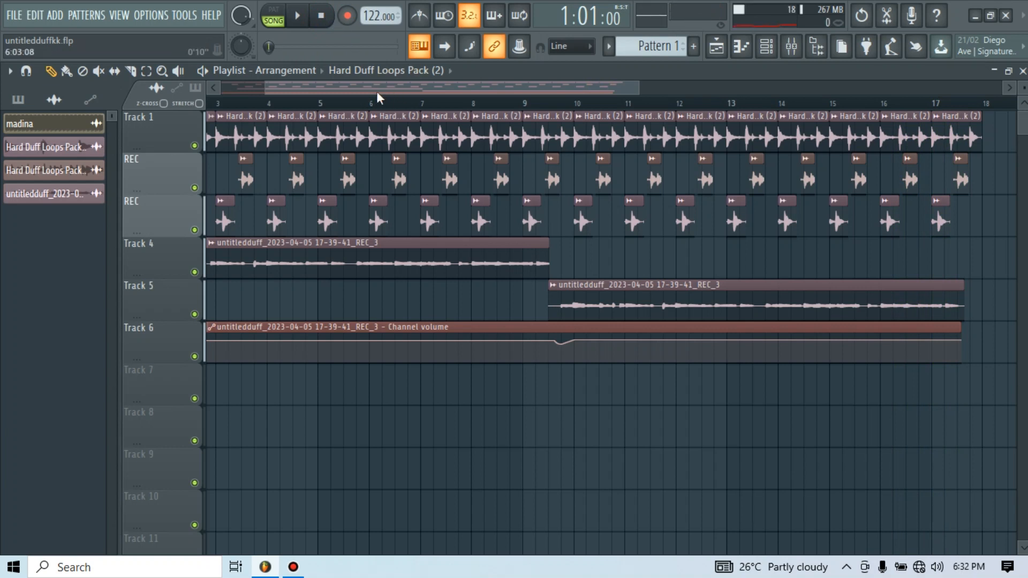
{"action": "scroll", "coordinate": [305, 101], "scroll_direction": "left", "scroll_amount": 2}
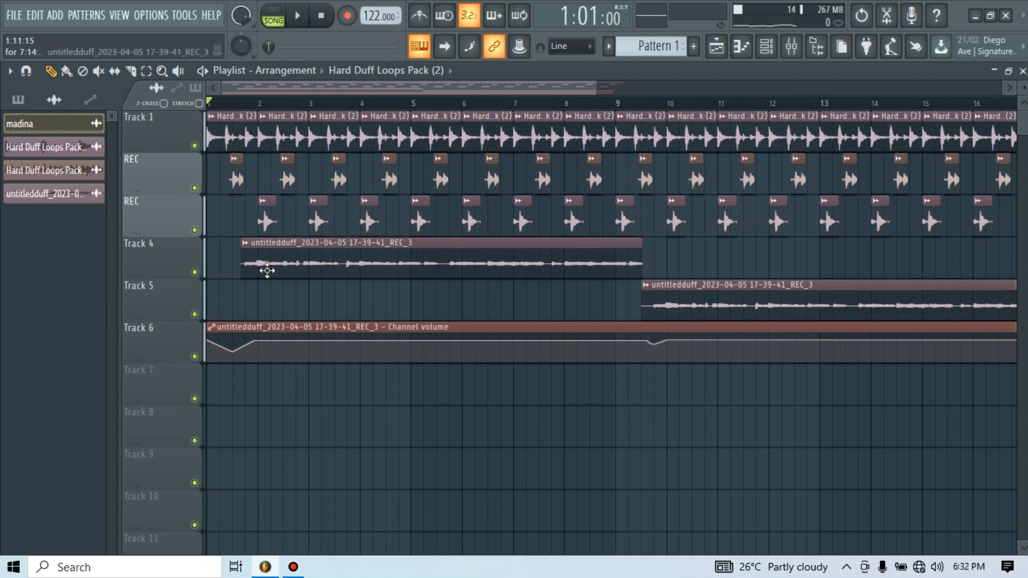
{"action": "left_click", "coordinate": [293, 568]}
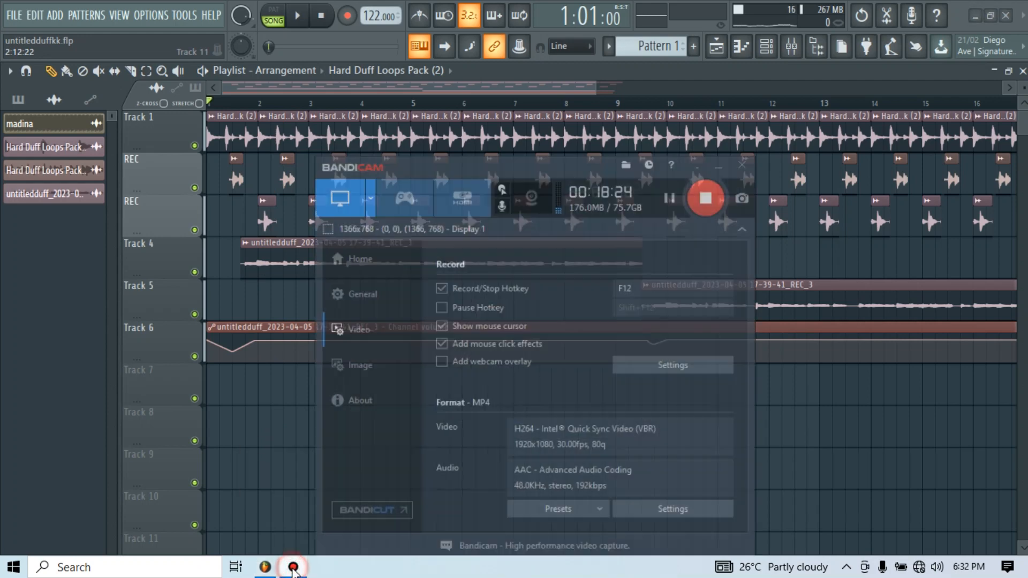